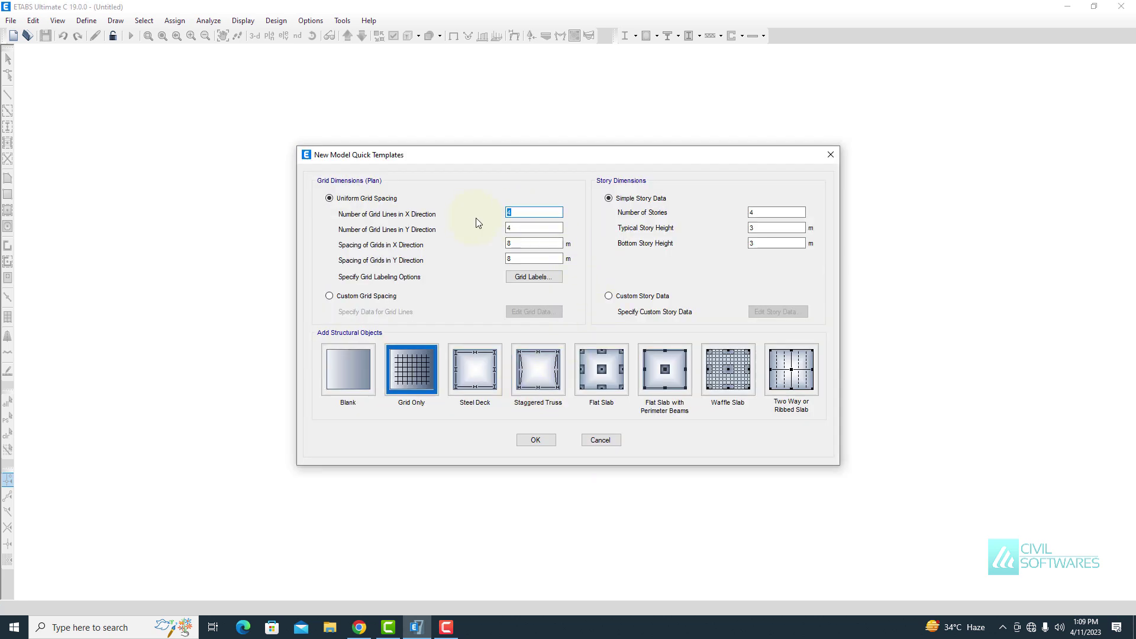
Set the uniform plan grid to 5 lines in both X and Y directions, spaced 6 m apart
{"action": "type", "text": "5"}
{"action": "key", "text": "Tab"}
{"action": "key", "text": "Tab"}
Set the number of stories to 6, with typical and bottom story heights of 3.6 m
{"action": "left_click", "coordinate": [750, 214]}
{"action": "left_click", "coordinate": [758, 229]}
{"action": "type", "text": "3"}
{"action": "left_click", "coordinate": [759, 244]}
Review the custom story data table and create the grid-only model
{"action": "left_click", "coordinate": [646, 298]}
{"action": "left_click", "coordinate": [760, 314]}
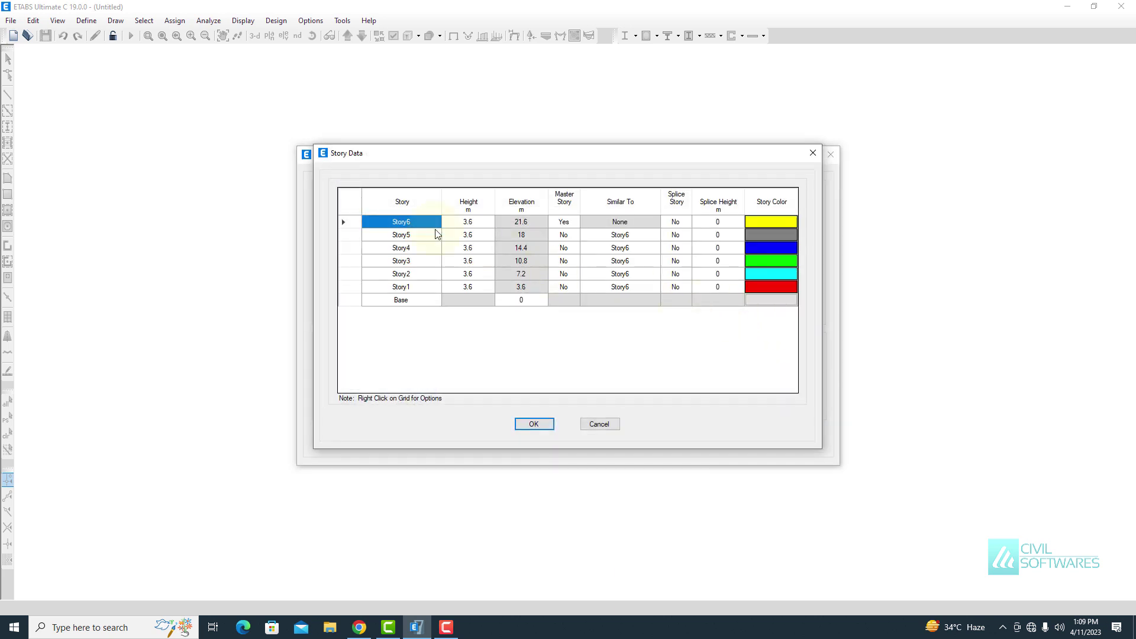
{"action": "left_click", "coordinate": [526, 426]}
{"action": "left_click", "coordinate": [531, 440]}
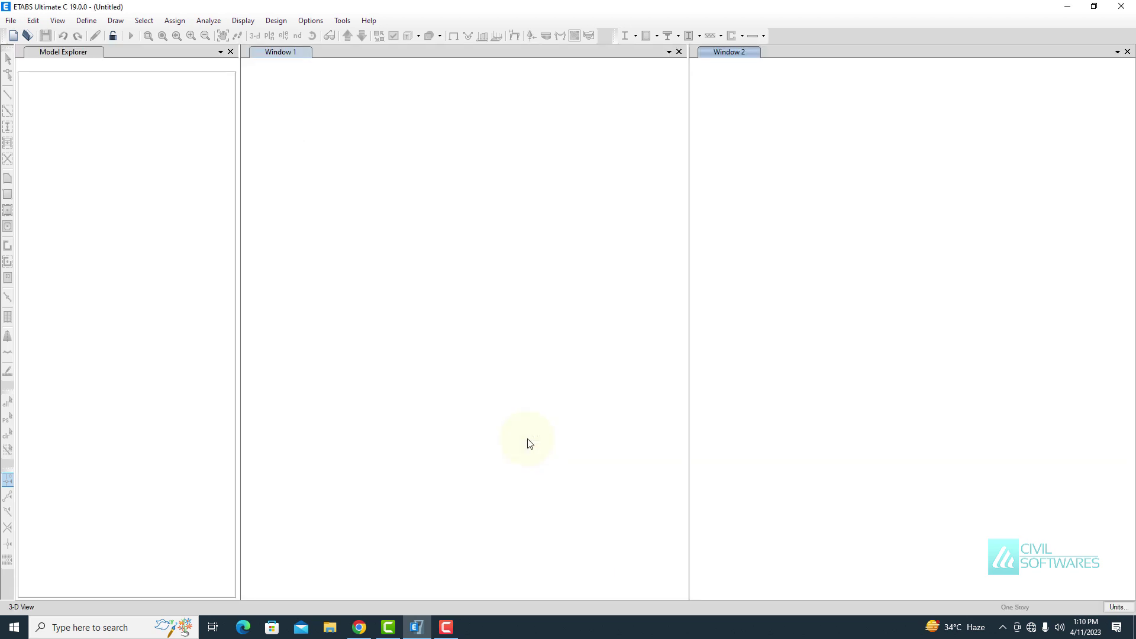
Rename the default concrete material to 4000 Psi and check its design property data
{"action": "left_click", "coordinate": [86, 20]}
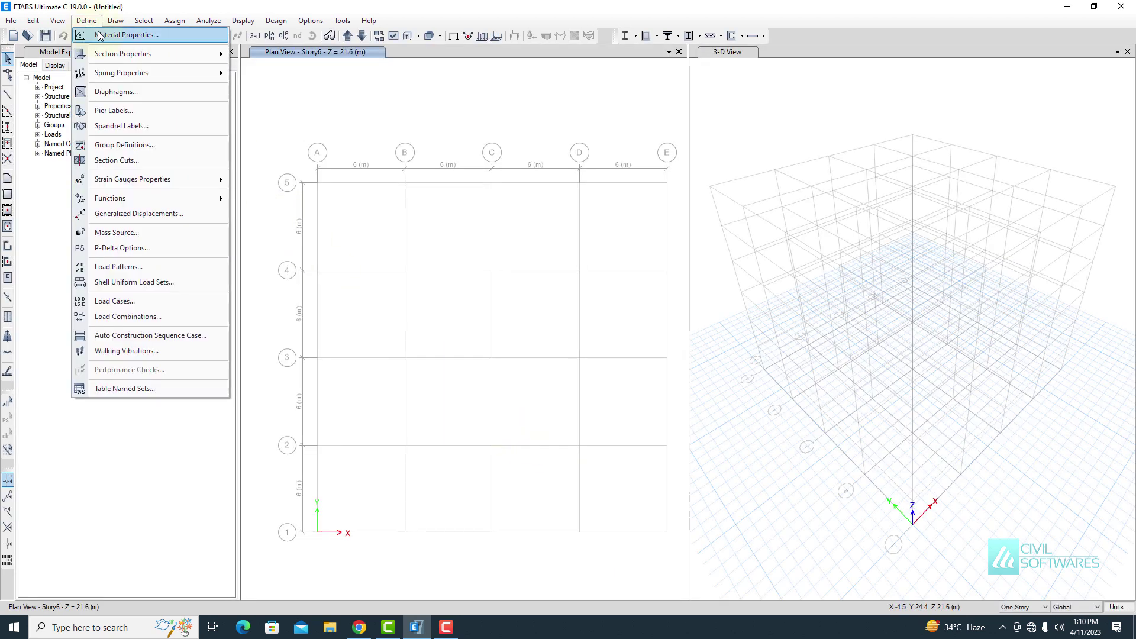
{"action": "left_click", "coordinate": [102, 33]}
{"action": "left_click", "coordinate": [494, 255]}
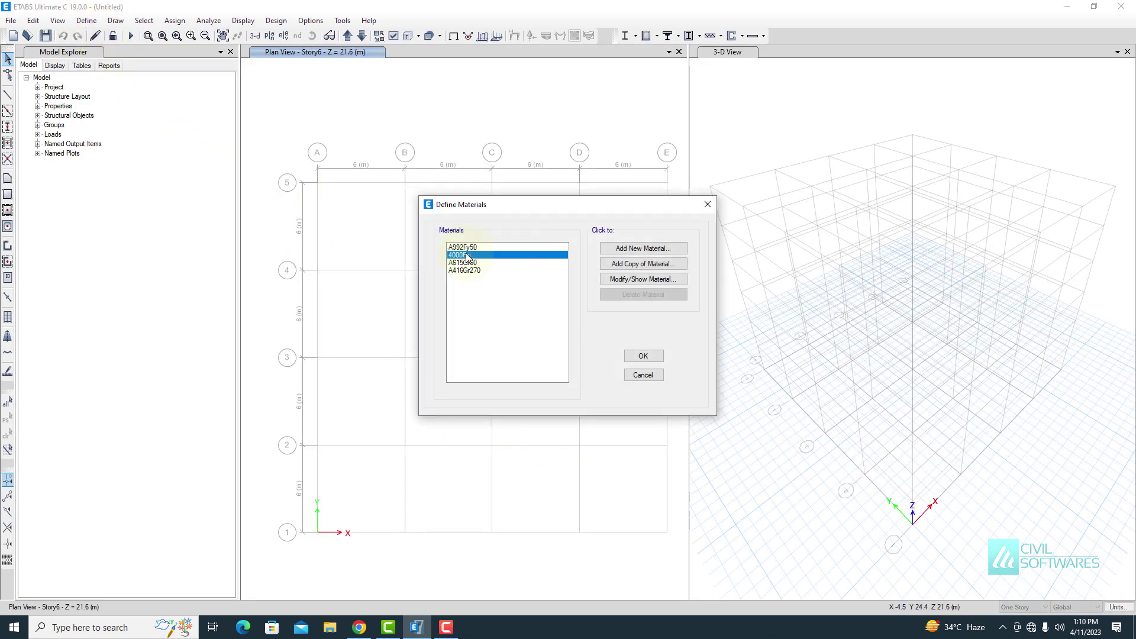
{"action": "left_click", "coordinate": [614, 281]}
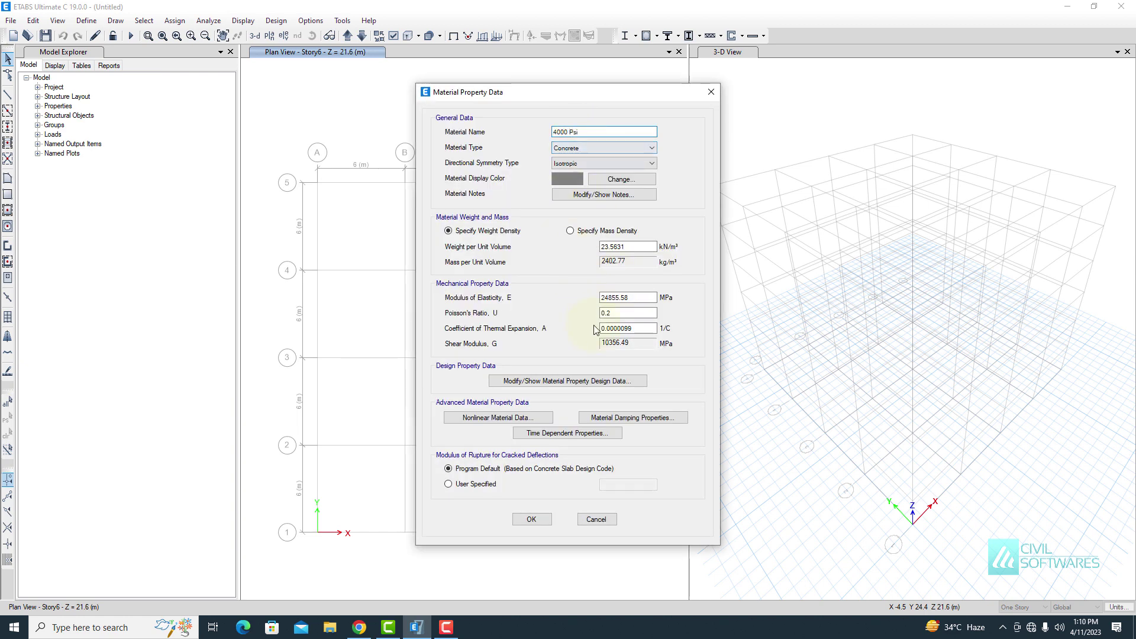
{"action": "left_click", "coordinate": [556, 382]}
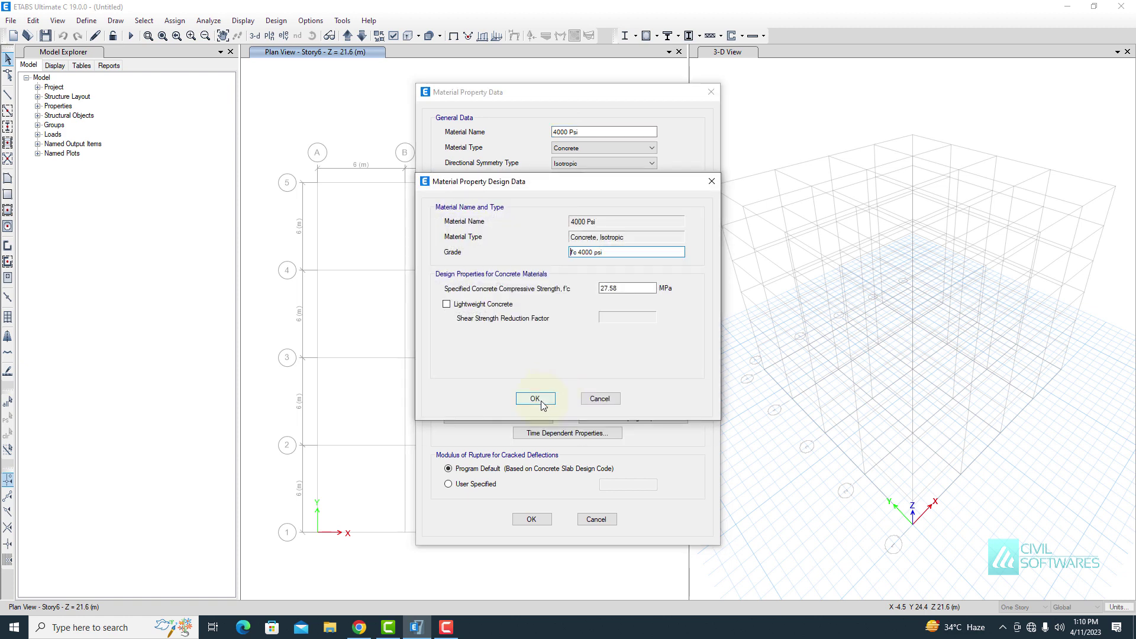
{"action": "left_click", "coordinate": [534, 398]}
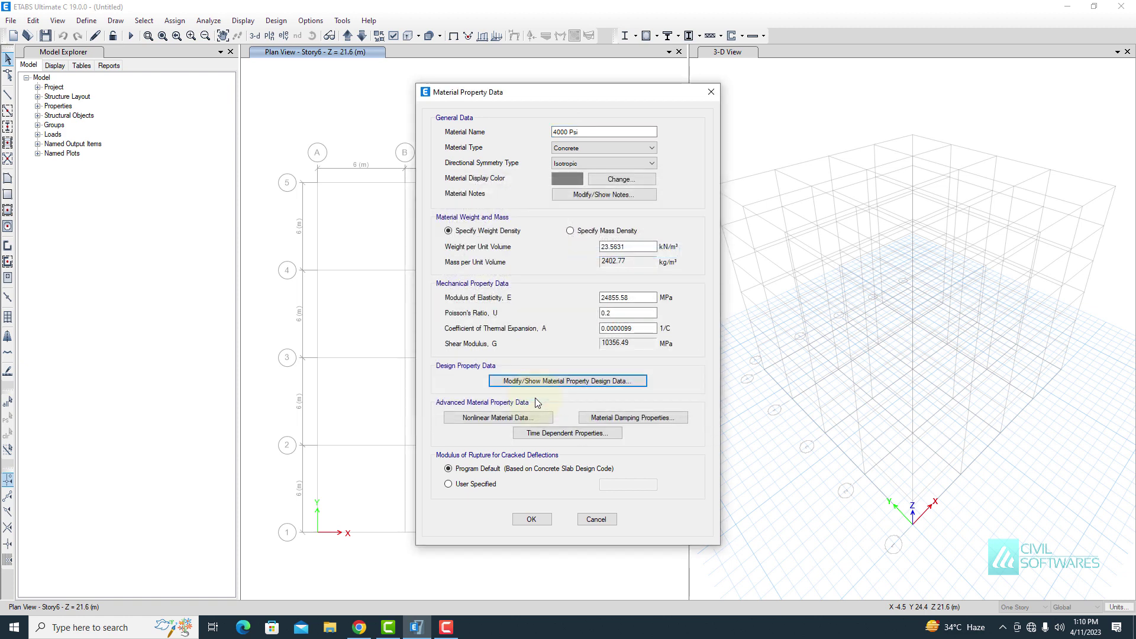
{"action": "left_click", "coordinate": [529, 519]}
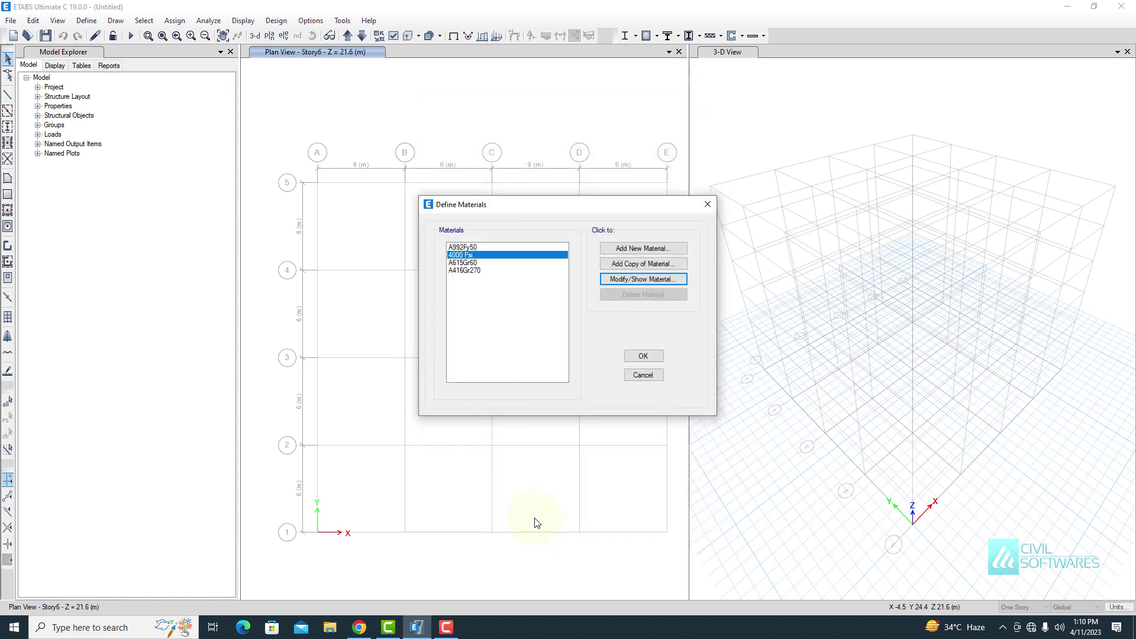
Rename the A615Gr60 rebar material to Gr 60, check its design property data, and accept the material definitions
{"action": "left_click", "coordinate": [473, 263]}
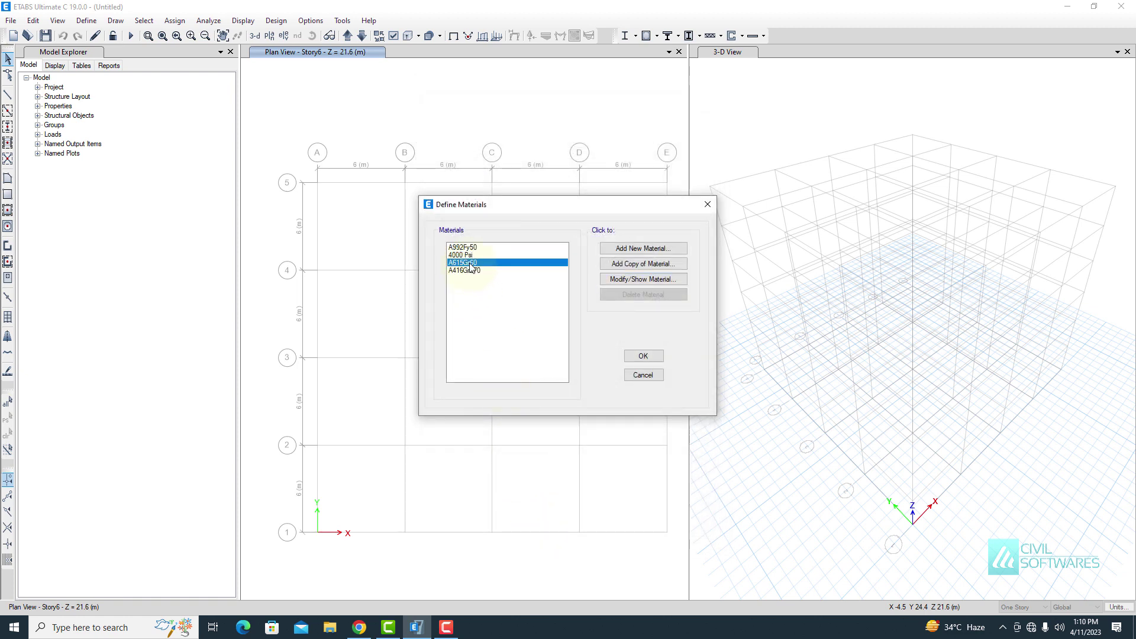
{"action": "left_click", "coordinate": [624, 281]}
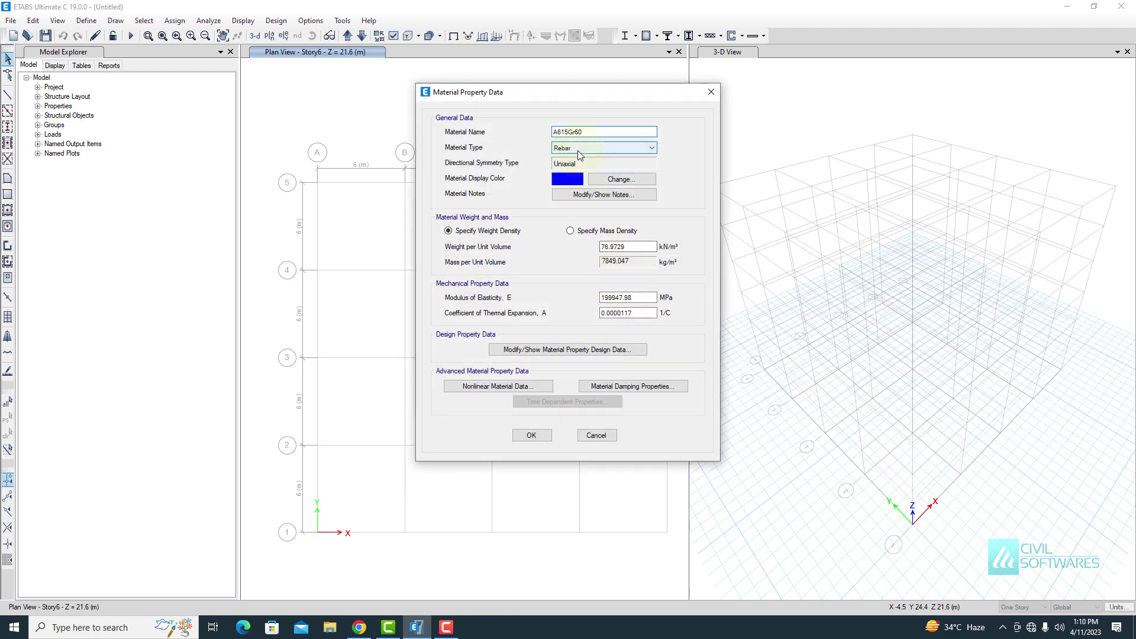
{"action": "key", "text": "BackSpace"}
{"action": "key", "text": "BackSpace"}
{"action": "key", "text": "BackSpace"}
{"action": "key", "text": "BackSpace"}
{"action": "left_click", "coordinate": [559, 349]}
{"action": "left_click", "coordinate": [535, 398]}
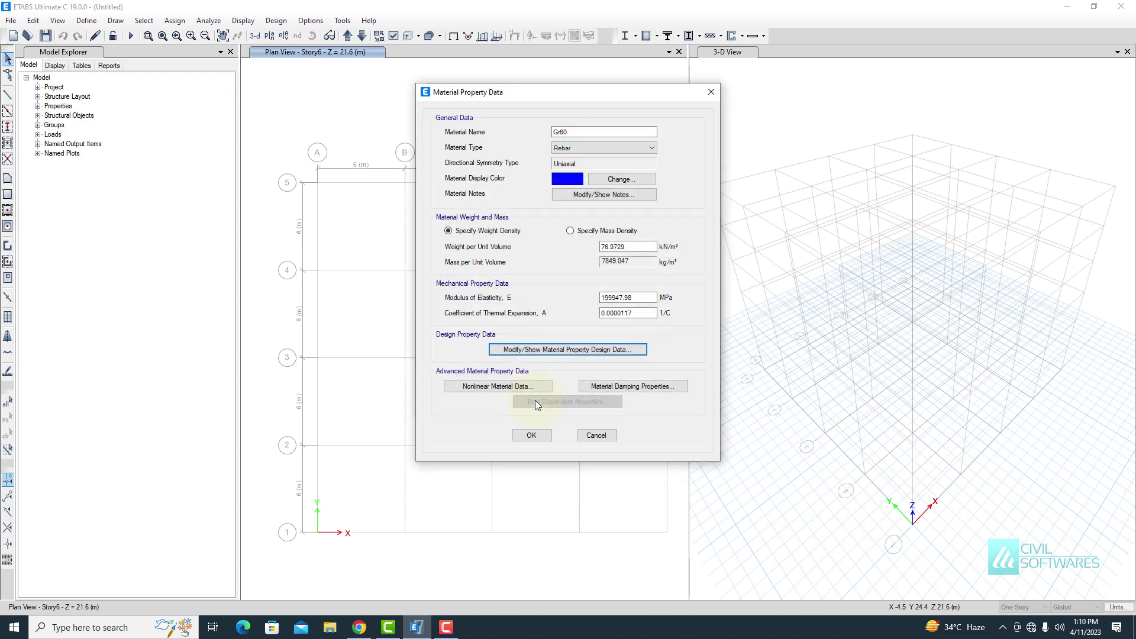
{"action": "left_click", "coordinate": [559, 132]}
{"action": "left_click", "coordinate": [531, 434]}
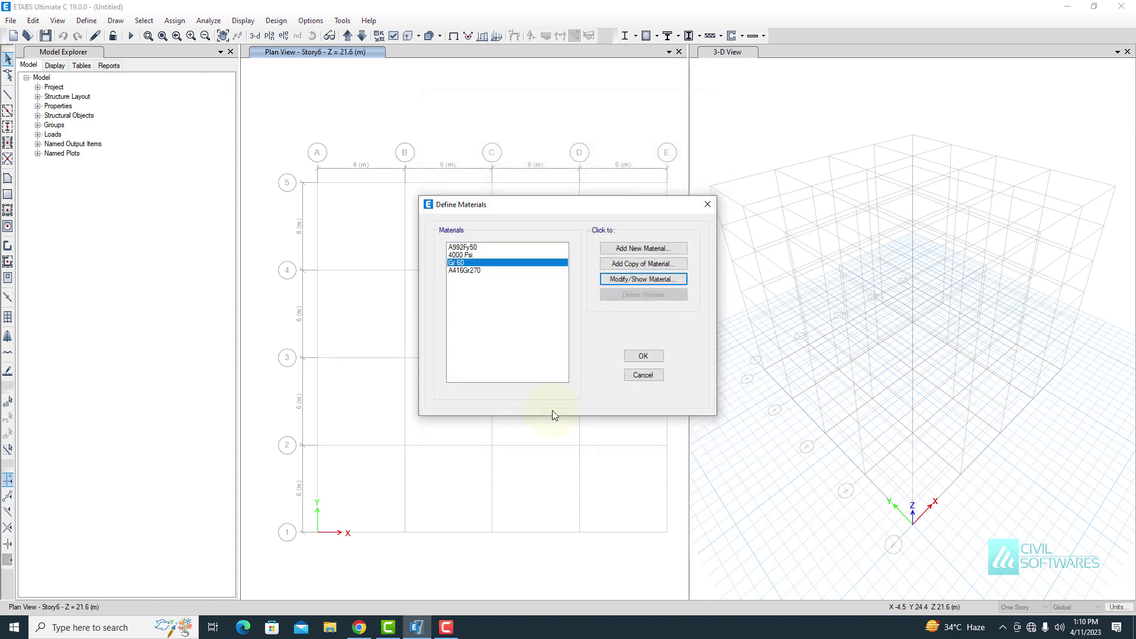
{"action": "left_click", "coordinate": [642, 355]}
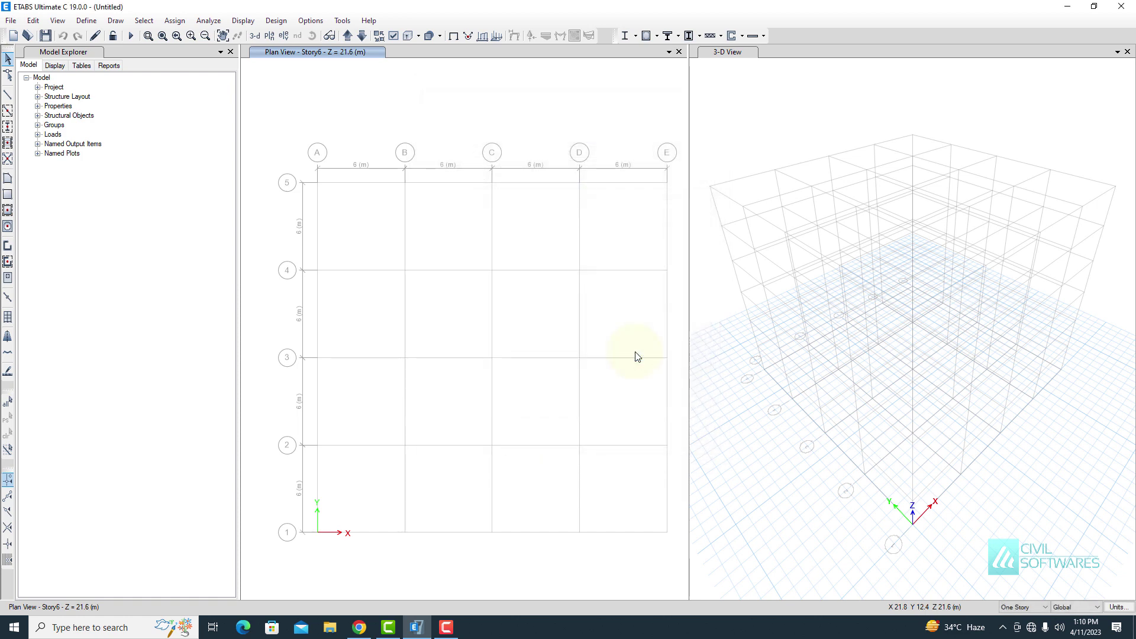
Bulk-delete all removable default frame sections, including the auto-select, concrete, steel and W-shape sections
{"action": "left_click", "coordinate": [86, 22]}
{"action": "mouse_move", "coordinate": [126, 54]}
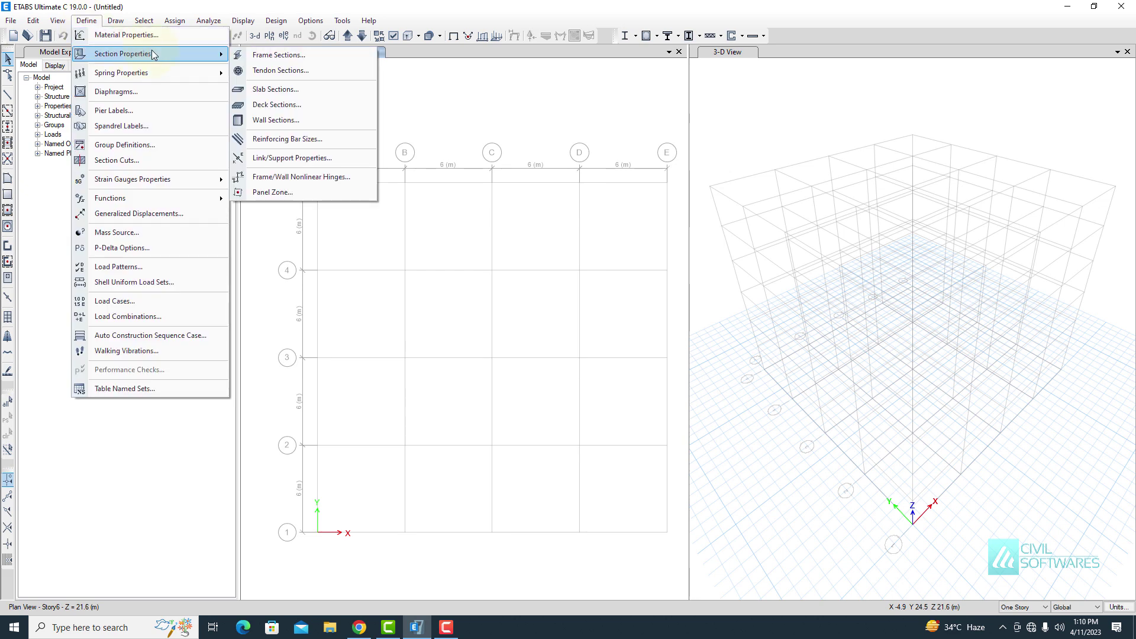
{"action": "left_click", "coordinate": [261, 51]}
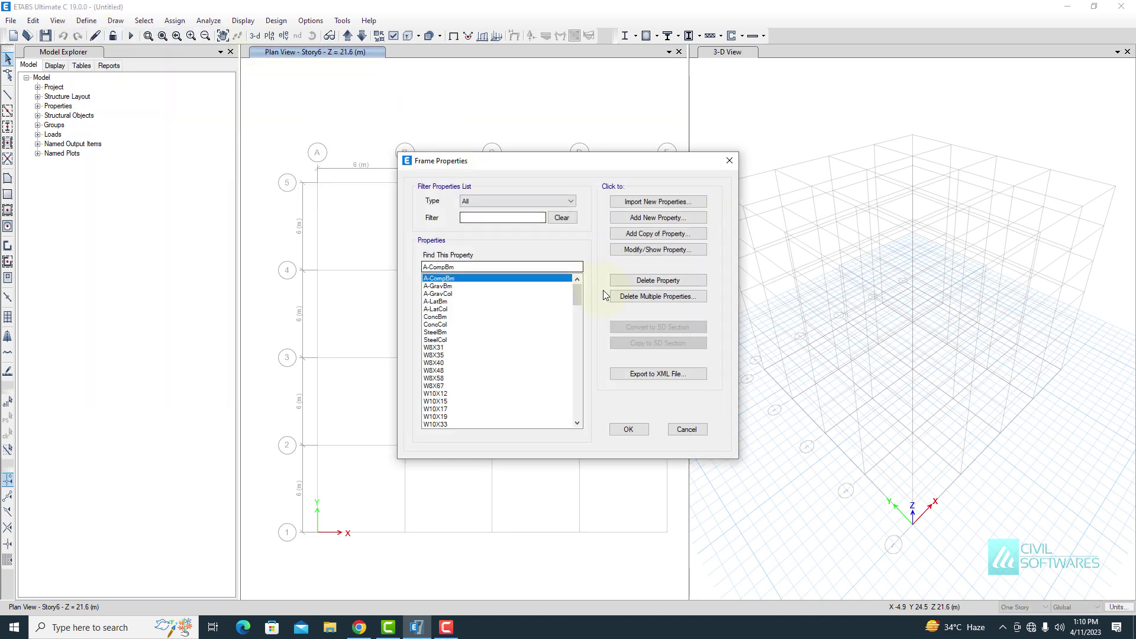
{"action": "left_click", "coordinate": [651, 296]}
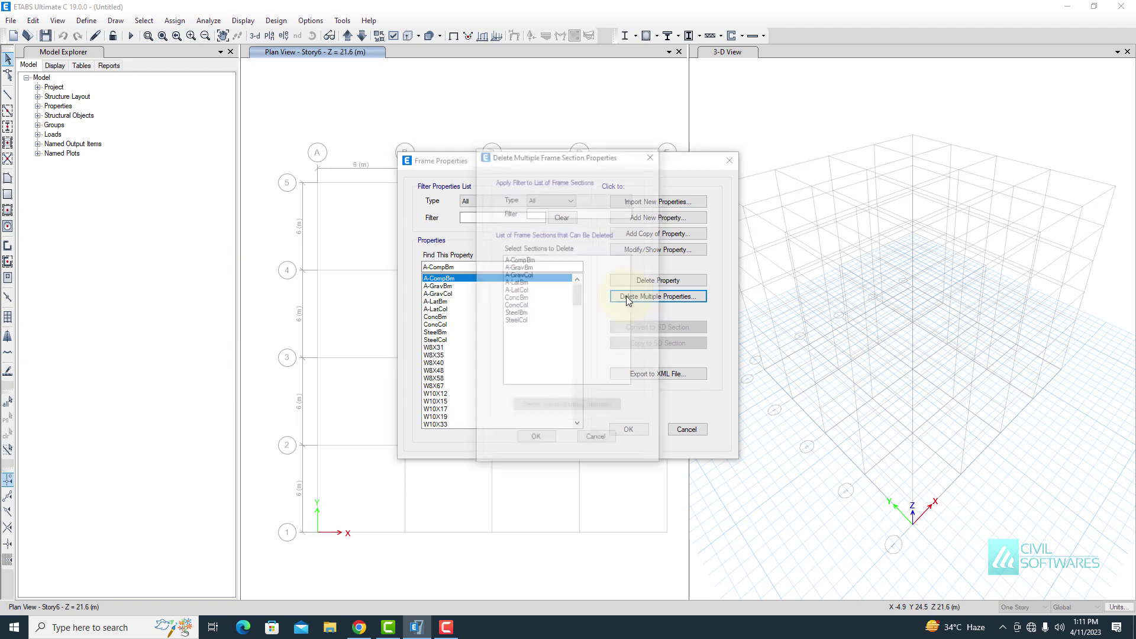
{"action": "left_click_drag", "start_coordinate": [536, 267], "coordinate": [536, 346]}
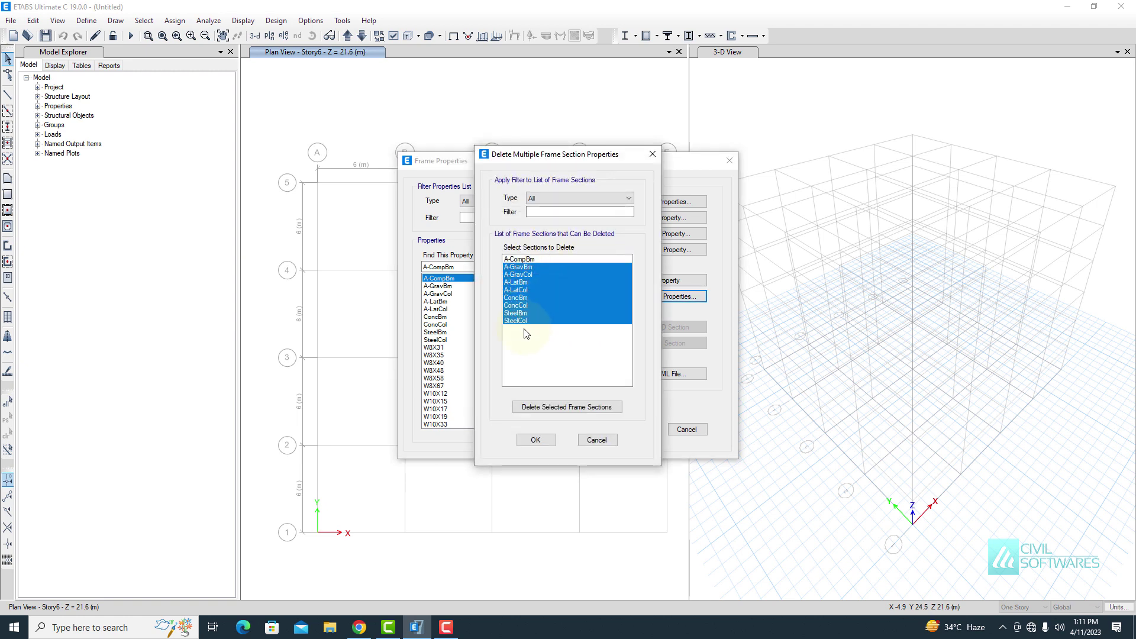
{"action": "left_click", "coordinate": [555, 408]}
{"action": "left_click_drag", "start_coordinate": [557, 261], "coordinate": [530, 496]}
{"action": "left_click", "coordinate": [545, 407]}
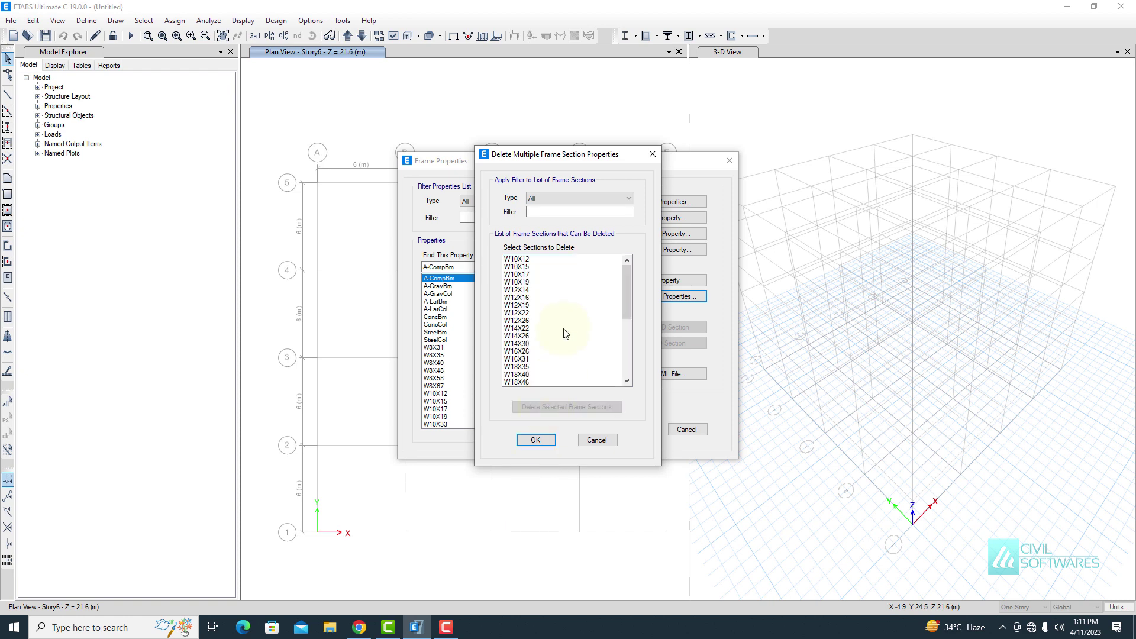
{"action": "left_click_drag", "start_coordinate": [578, 263], "coordinate": [533, 417]}
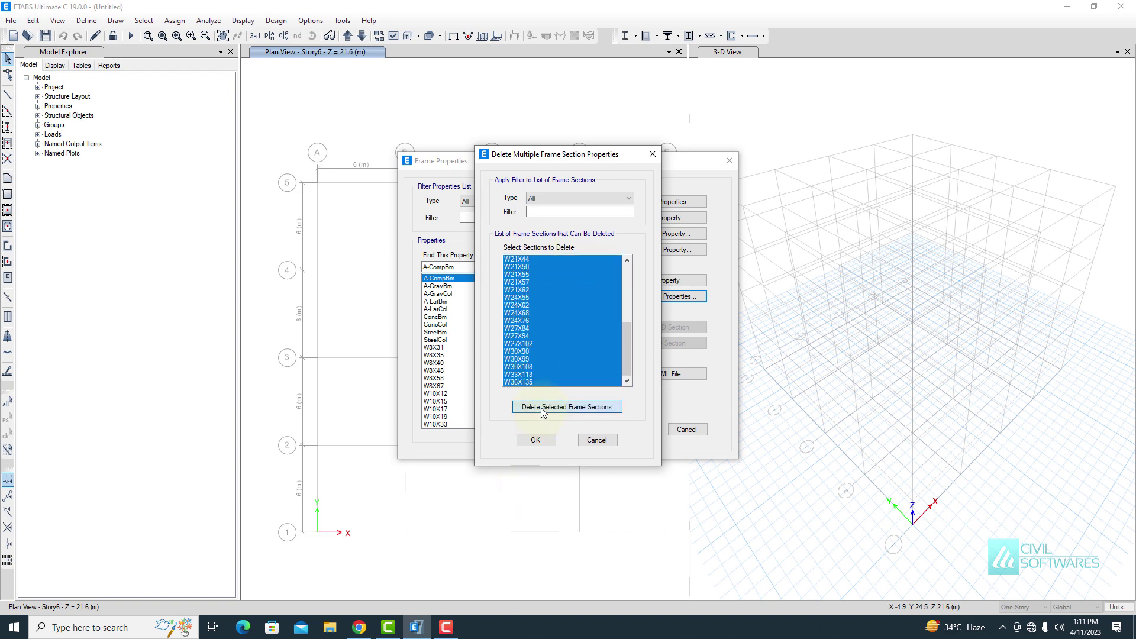
{"action": "left_click", "coordinate": [544, 407]}
{"action": "left_click", "coordinate": [657, 356]}
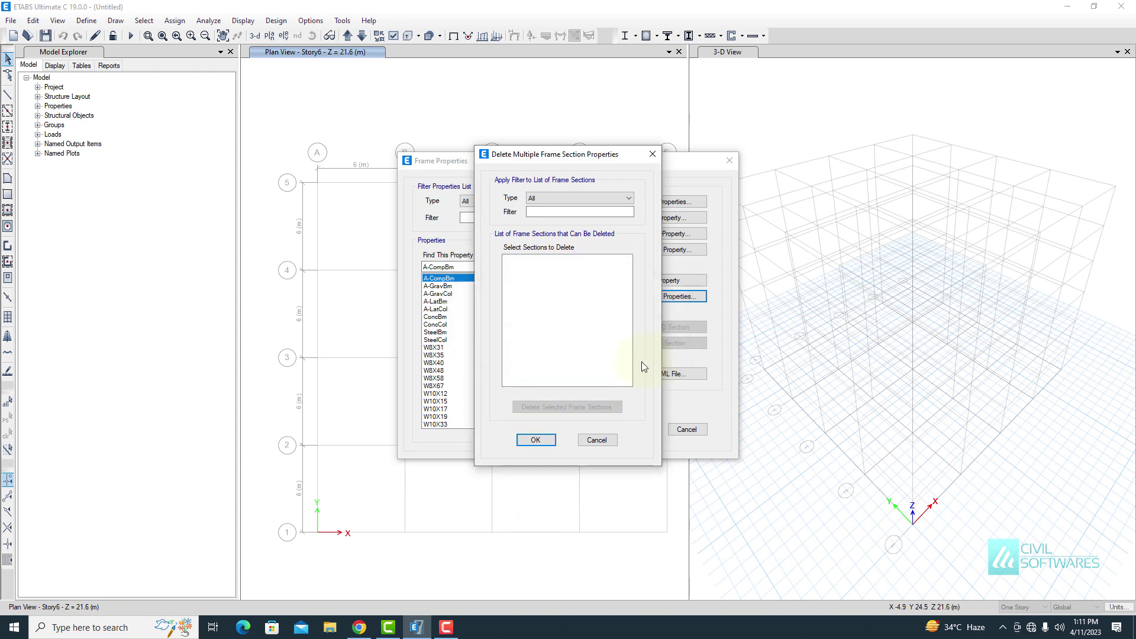
{"action": "left_click", "coordinate": [535, 439]}
Add a concrete rectangular frame section named Column in 4000 Psi material, 500 mm deep and 500 mm wide
{"action": "left_click", "coordinate": [648, 217]}
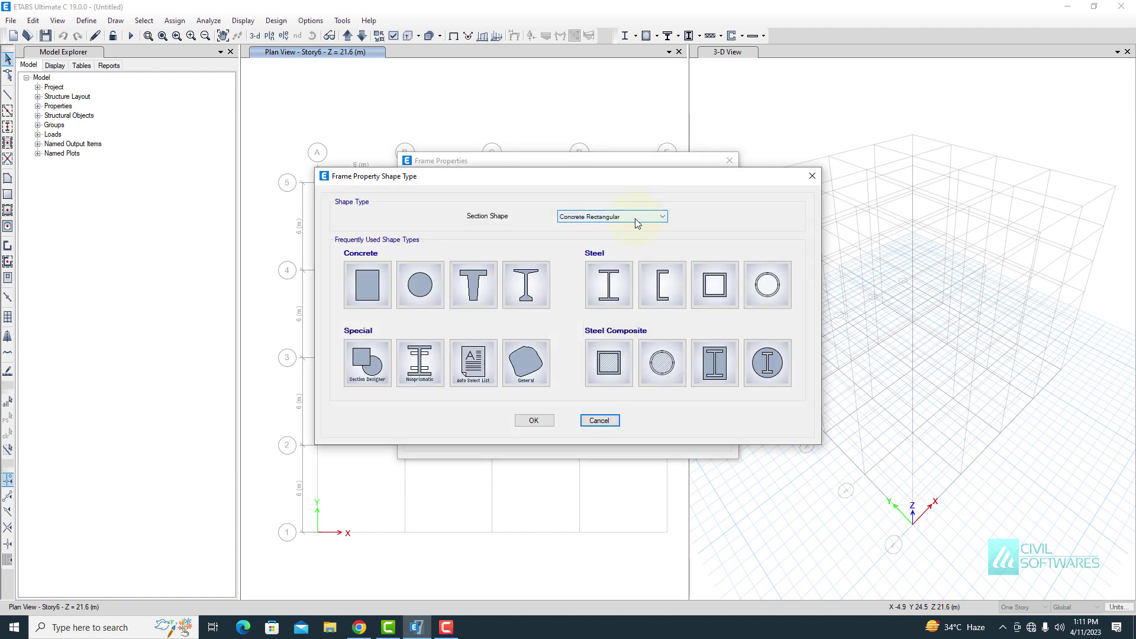
{"action": "left_click", "coordinate": [375, 285]}
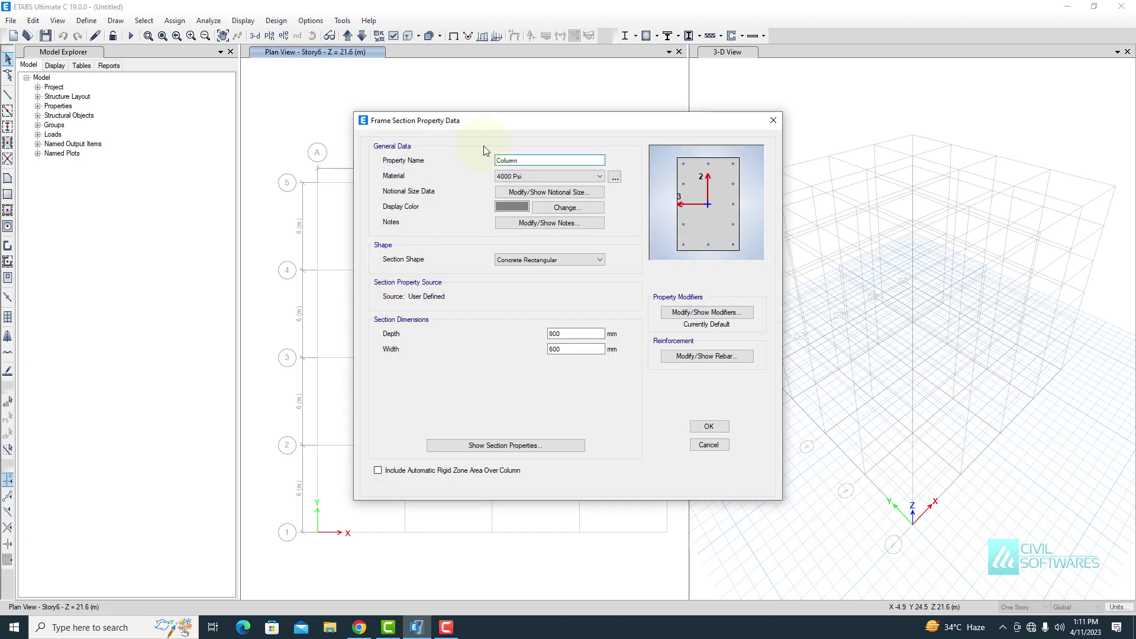
{"action": "left_click", "coordinate": [524, 175]}
{"action": "left_click", "coordinate": [525, 177]}
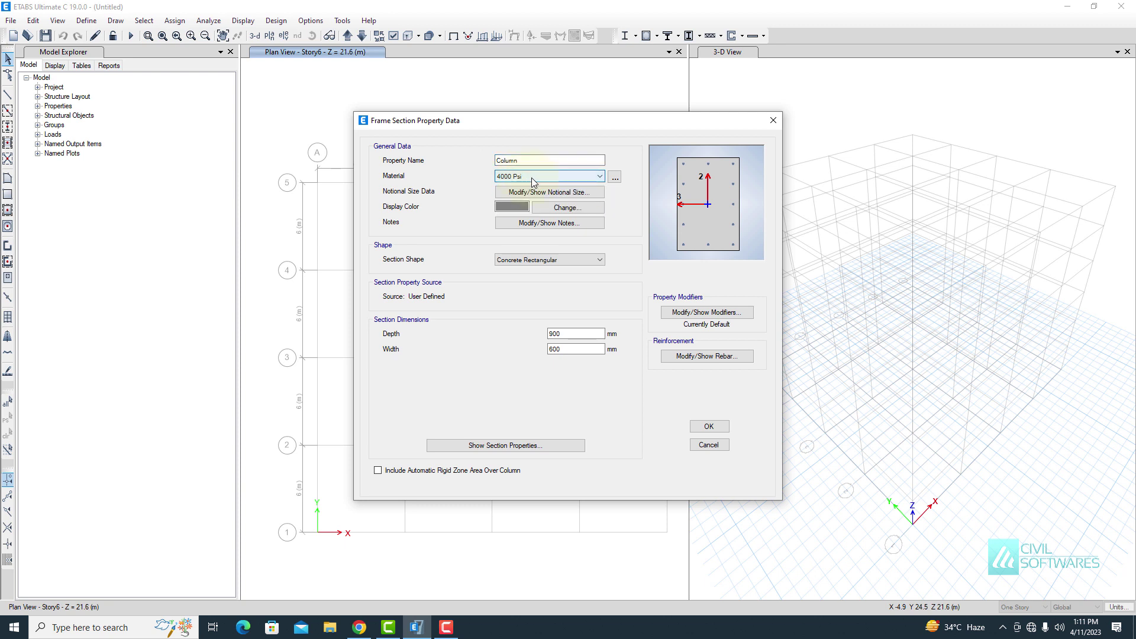
{"action": "double_click", "coordinate": [556, 334]}
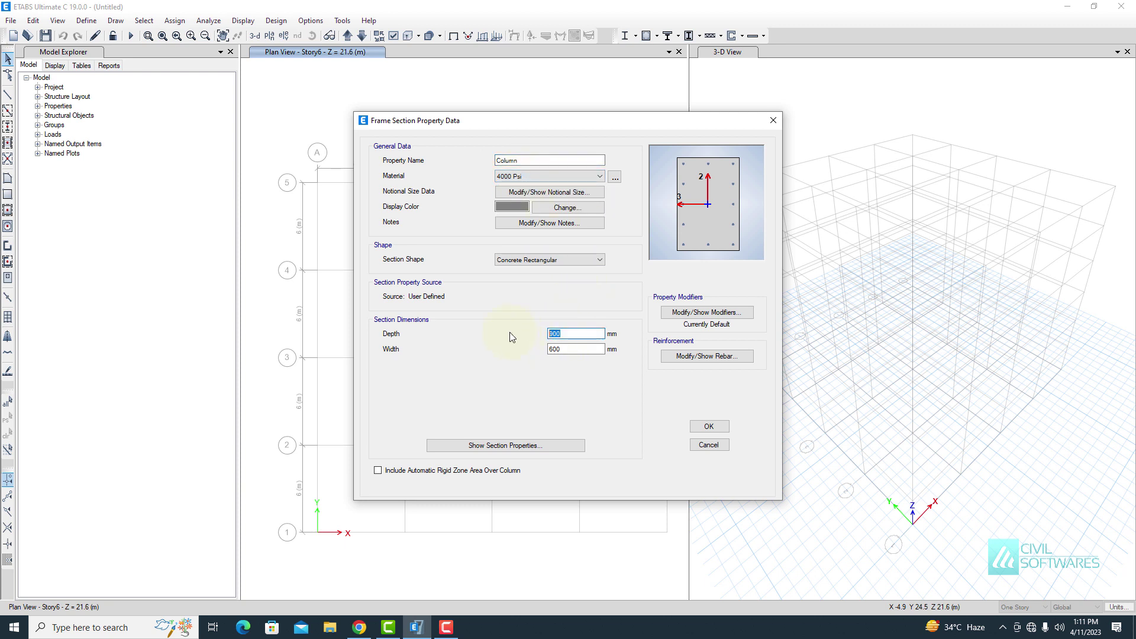
{"action": "type", "text": "500"}
{"action": "double_click", "coordinate": [568, 348]}
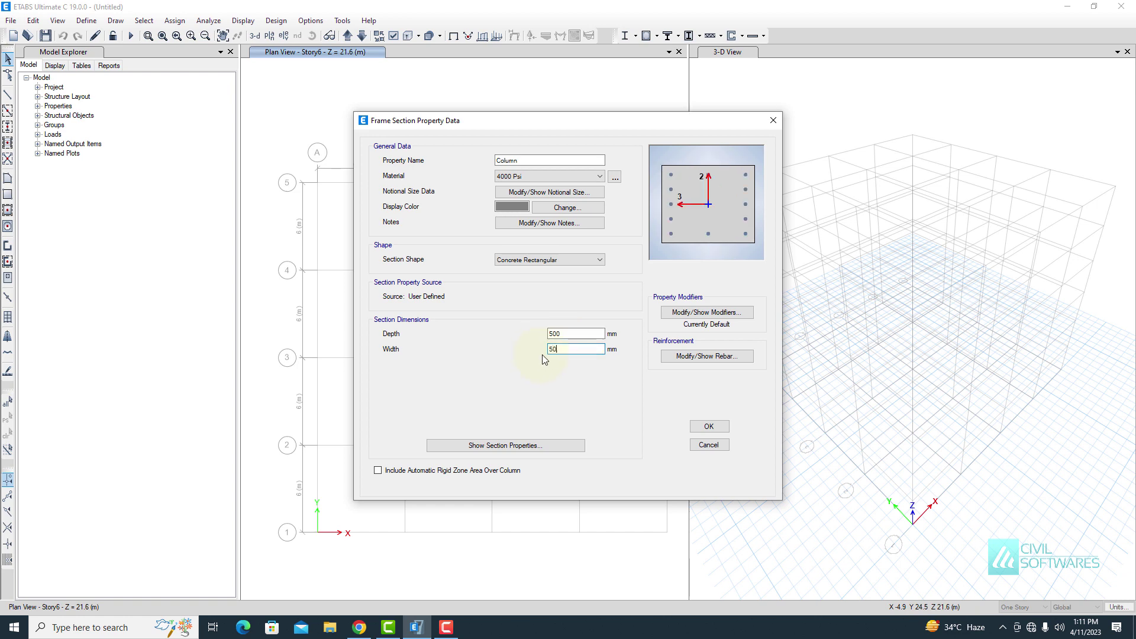
Set the Column section's stiffness modifier for moment of inertia about the 2 axis to 0.75
{"action": "left_click", "coordinate": [689, 313]}
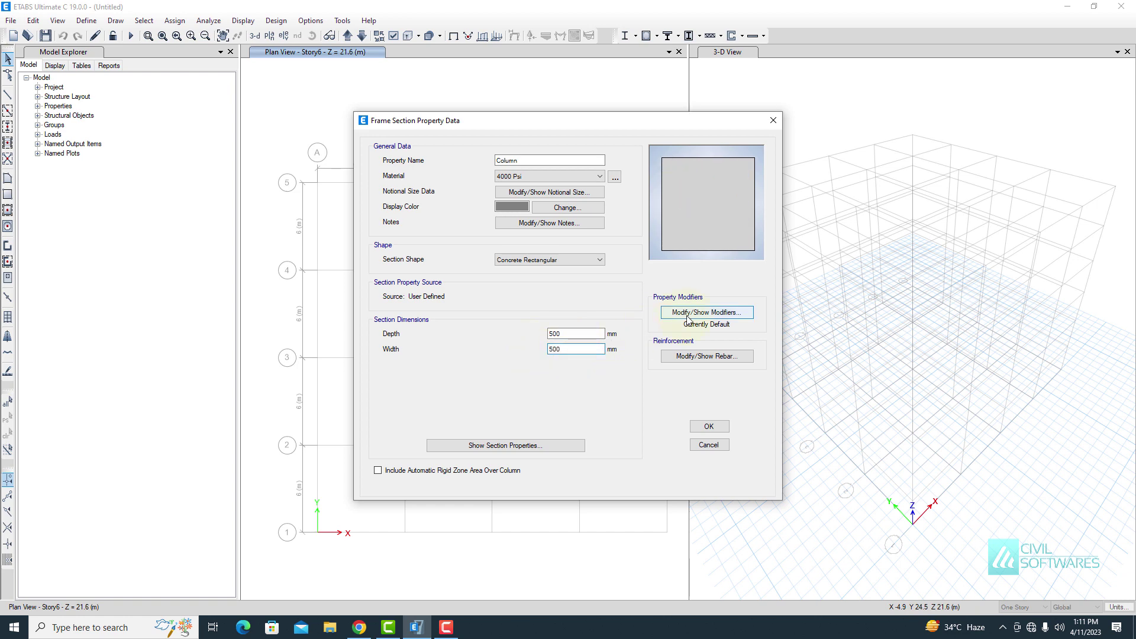
{"action": "double_click", "coordinate": [609, 286]}
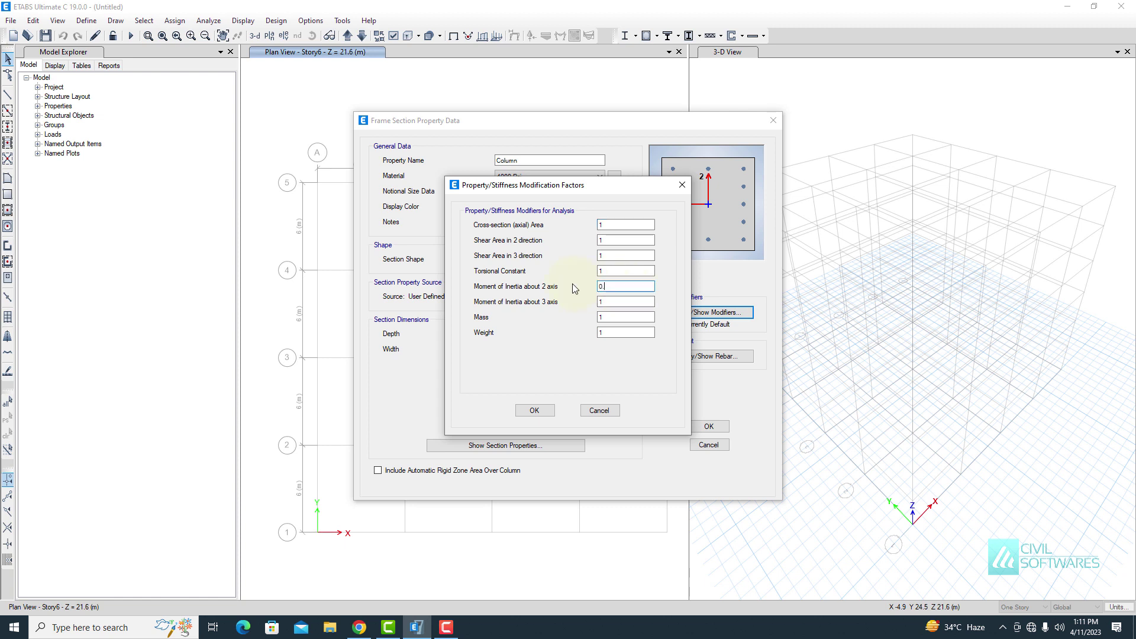
{"action": "type", "text": "0.75"}
{"action": "key", "text": "Tab"}
{"action": "left_click", "coordinate": [547, 412]}
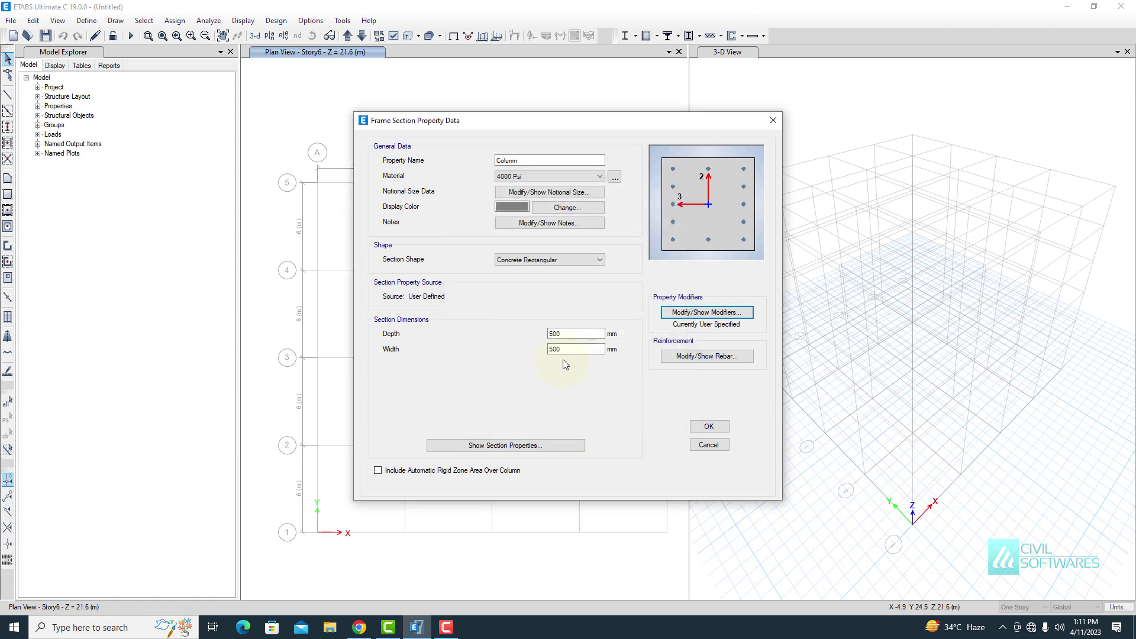
Accept the Column section's P-M2-M3 reinforcement data with Gr 60 bars and save the section
{"action": "left_click", "coordinate": [667, 356]}
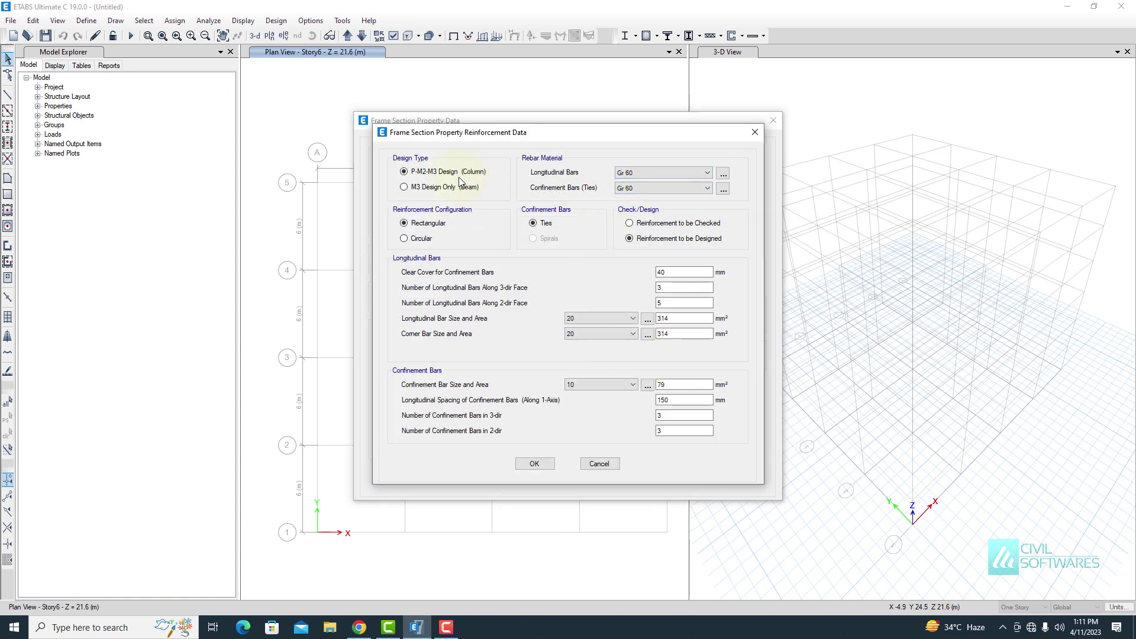
{"action": "left_click", "coordinate": [681, 269]}
{"action": "left_click", "coordinate": [531, 465]}
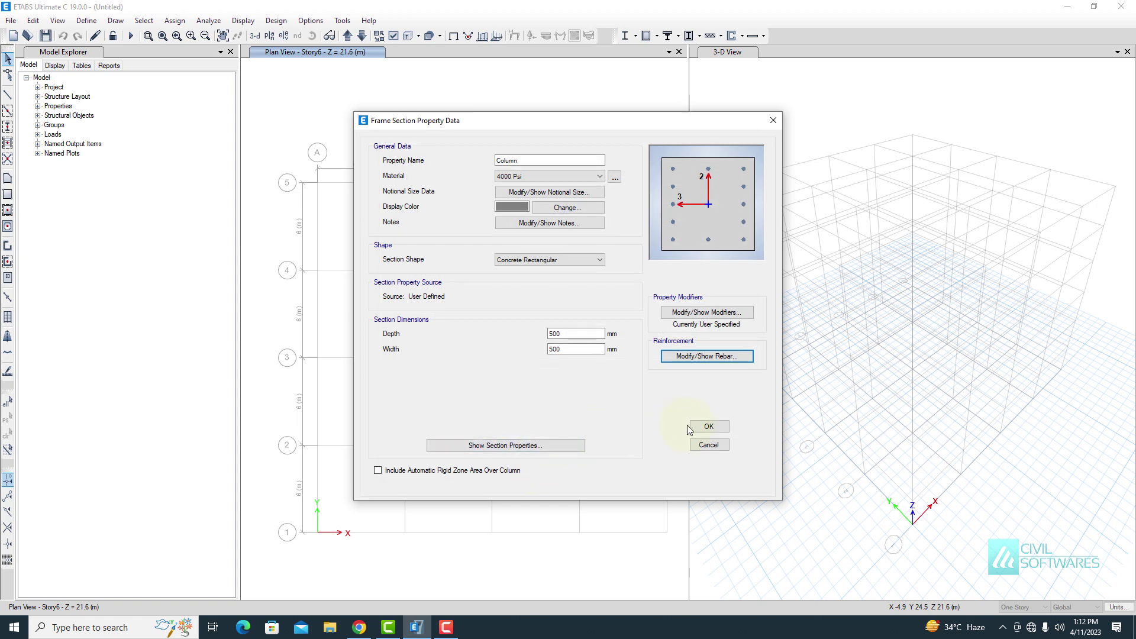
{"action": "left_click", "coordinate": [703, 427]}
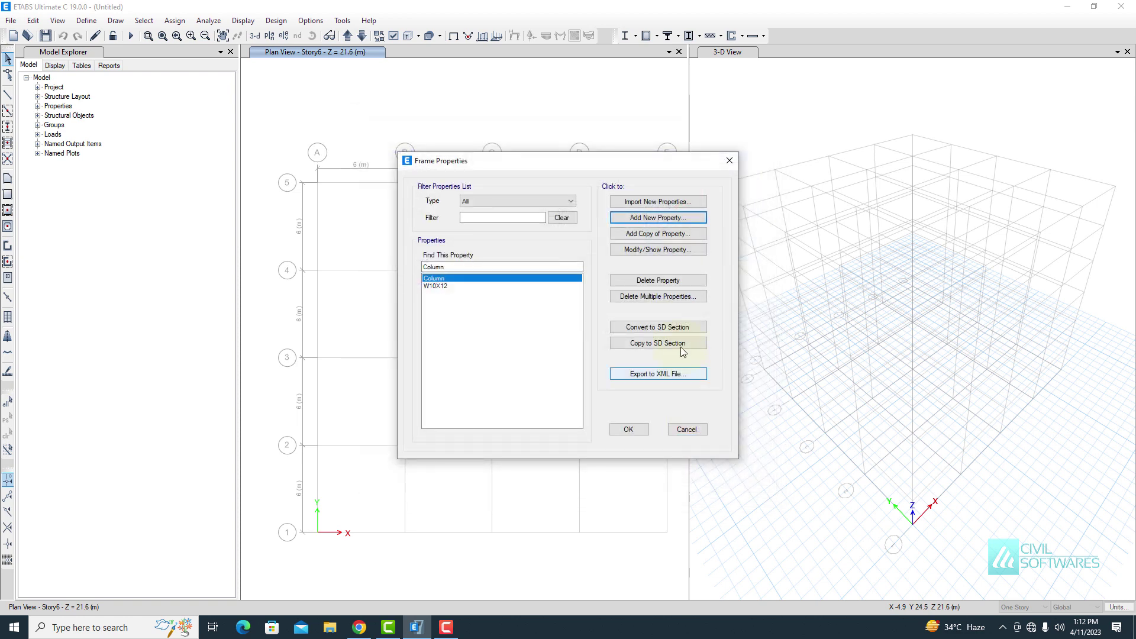
Create a concrete rectangular frame section named Beam with a depth and width of 450 mm
{"action": "left_click", "coordinate": [650, 219]}
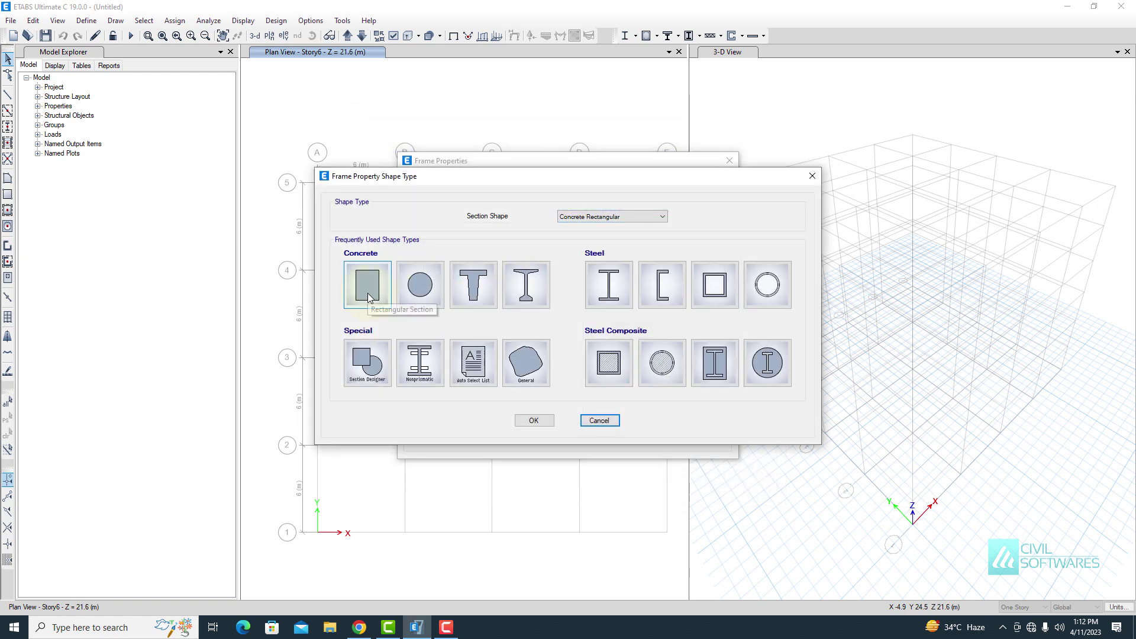
{"action": "left_click", "coordinate": [367, 296]}
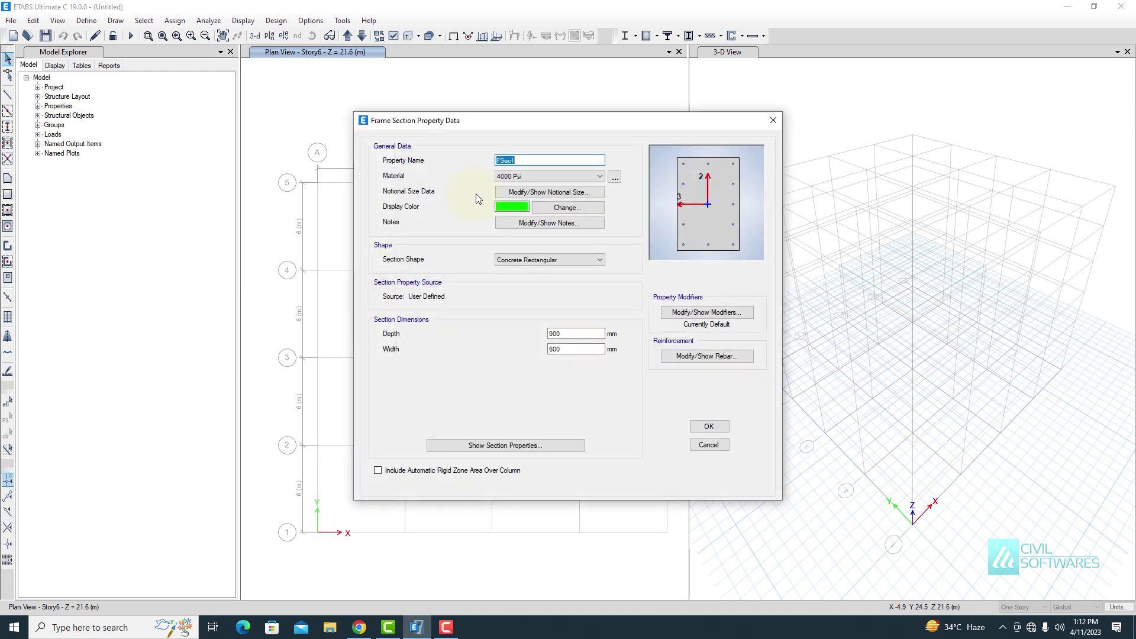
{"action": "type", "text": "Beam"}
{"action": "left_click_drag", "start_coordinate": [573, 333], "coordinate": [550, 334]}
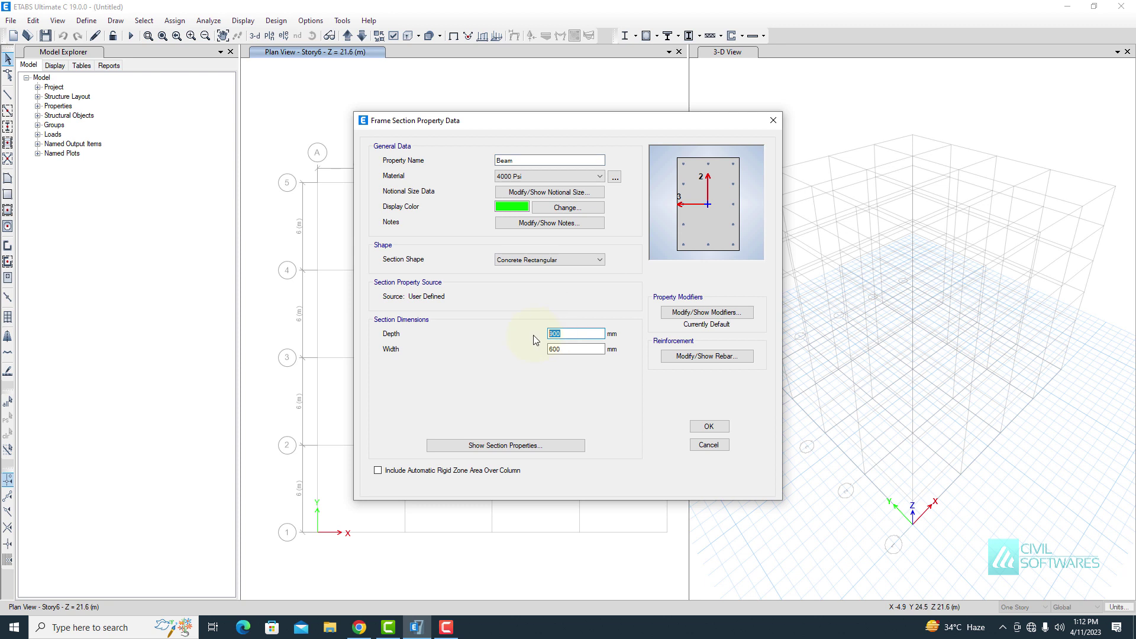
{"action": "type", "text": "450"}
{"action": "key", "text": "Tab"}
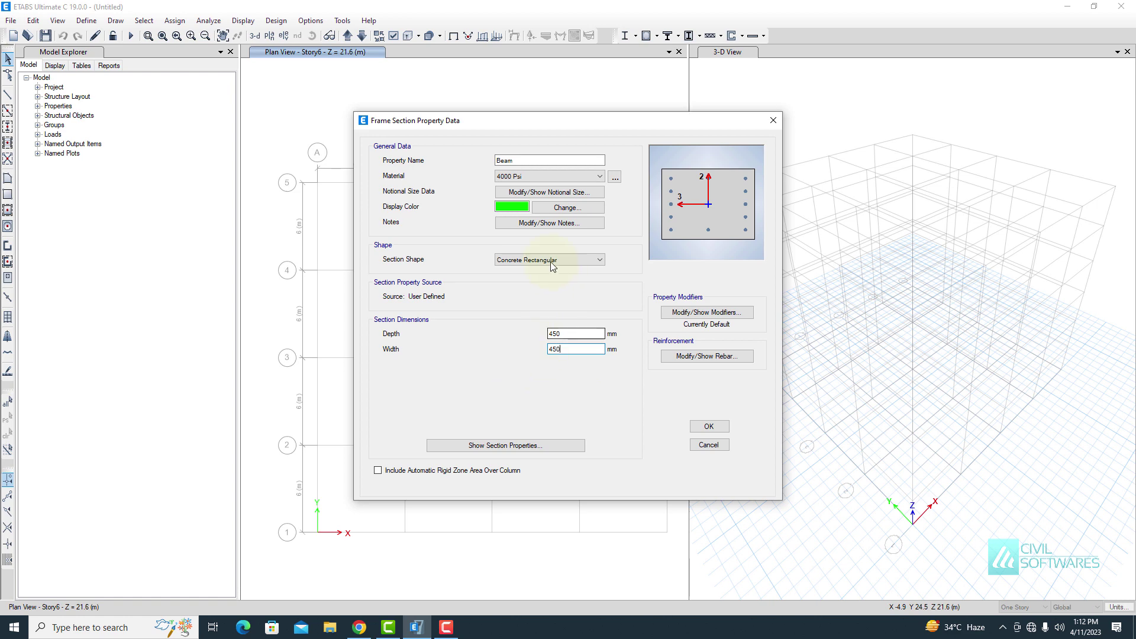
Set the Beam section's moment of inertia stiffness modifiers to 0.35
{"action": "left_click", "coordinate": [718, 313]}
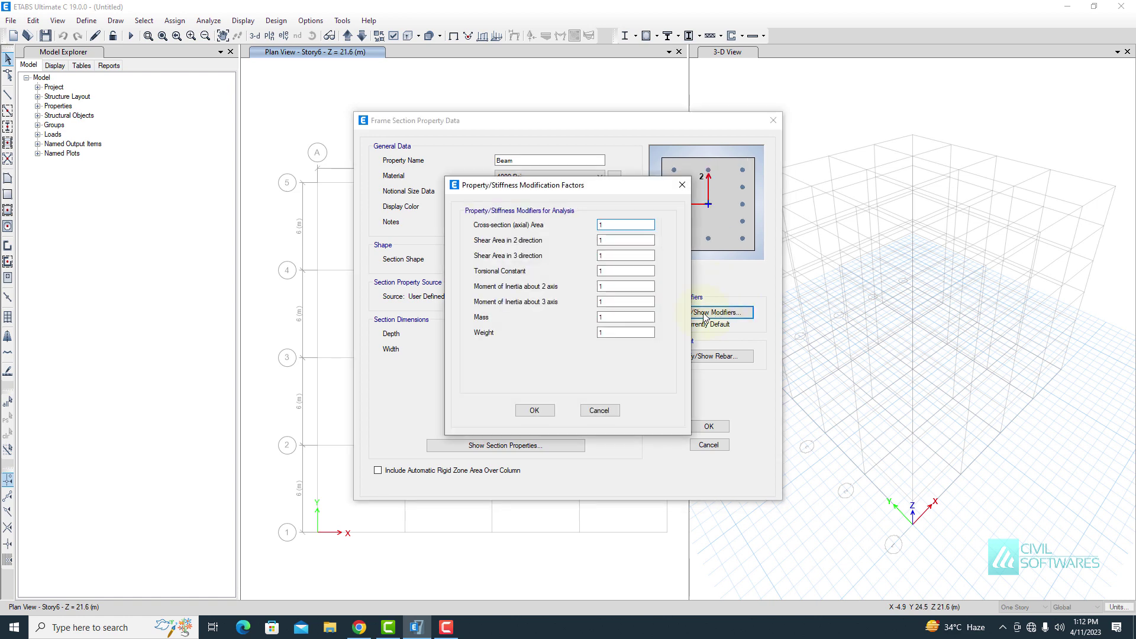
{"action": "double_click", "coordinate": [597, 286]}
{"action": "double_click", "coordinate": [615, 301]}
{"action": "type", "text": "0.35"}
{"action": "left_click", "coordinate": [534, 410]}
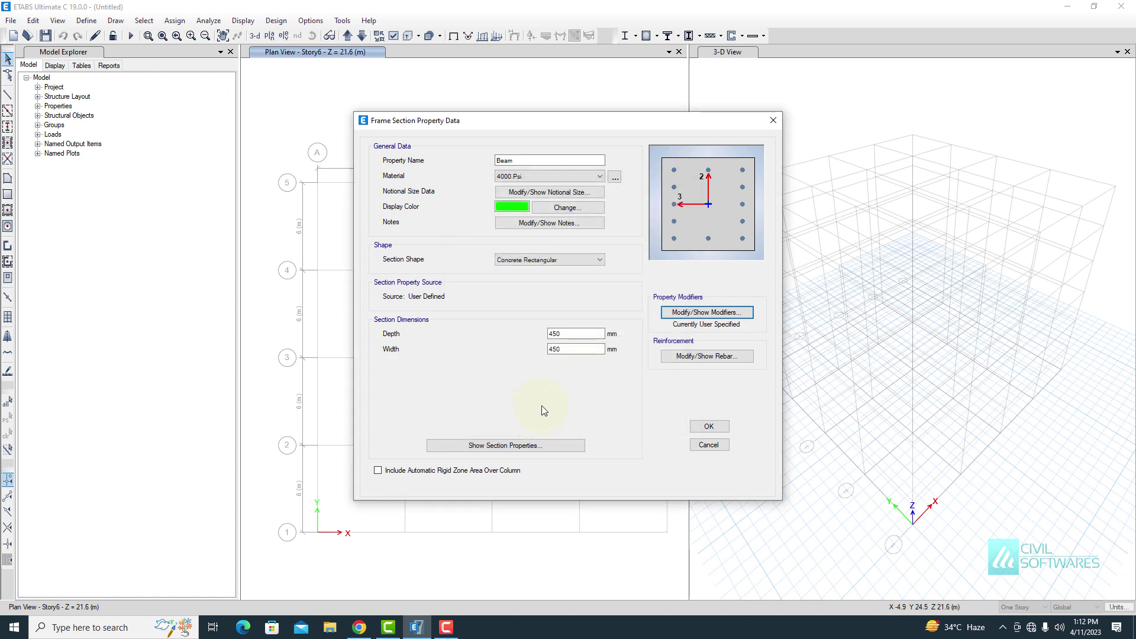
Set the Beam reinforcement to M3 Design Only with 40 mm cover for top and bottom bars, and save the section
{"action": "left_click", "coordinate": [706, 355]}
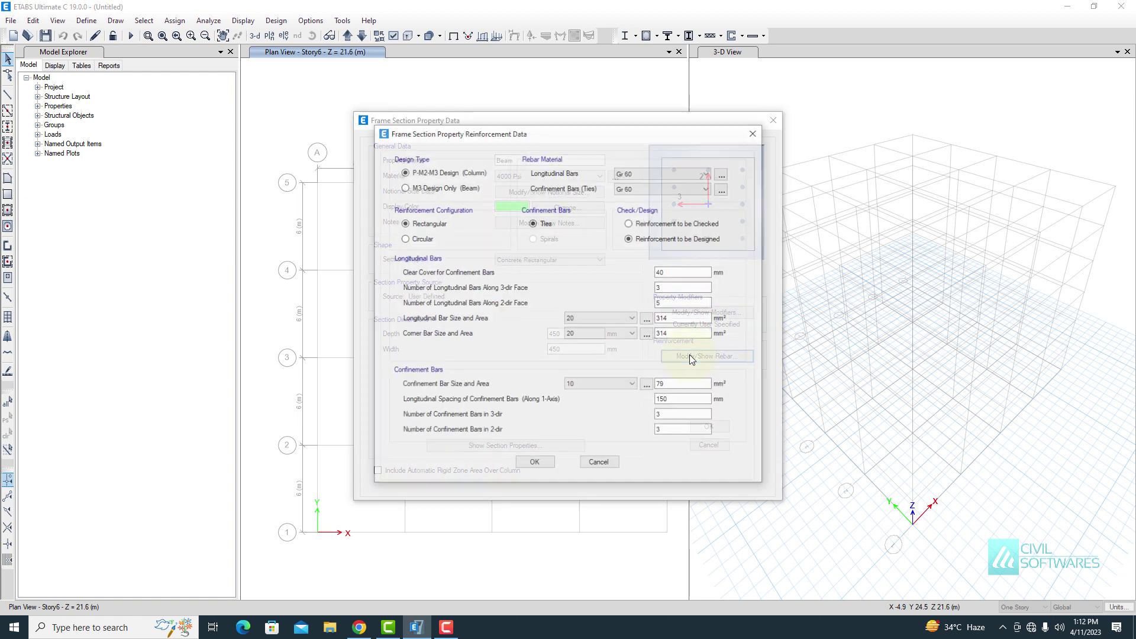
{"action": "left_click", "coordinate": [454, 187]}
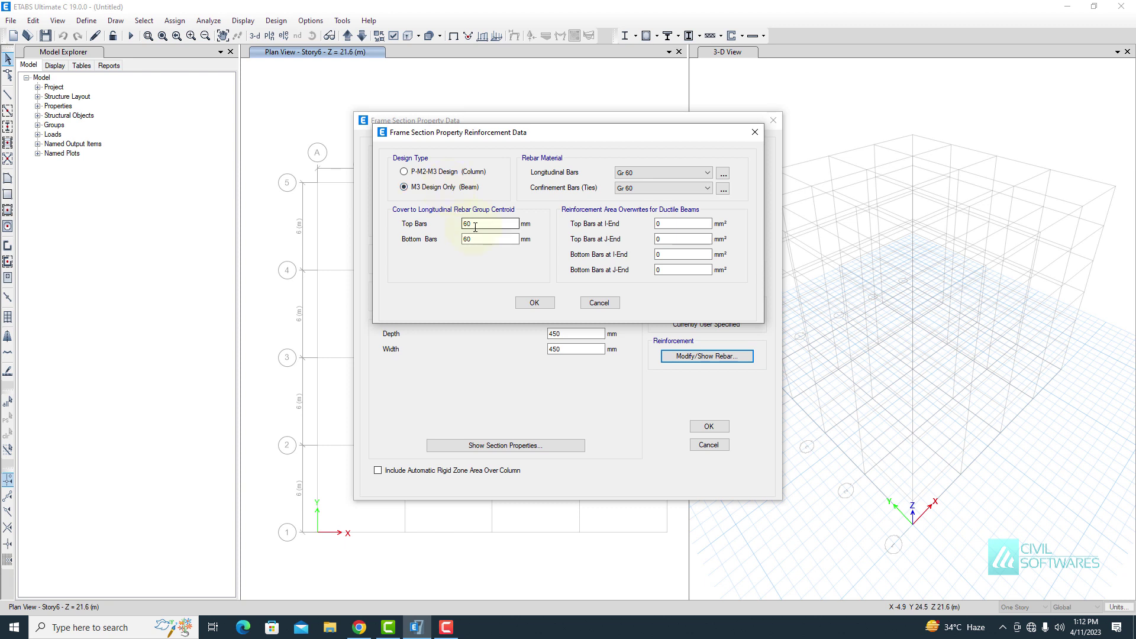
{"action": "left_click_drag", "start_coordinate": [475, 228], "coordinate": [448, 224]}
{"action": "type", "text": "40"}
{"action": "key", "text": "Tab"}
{"action": "type", "text": "40"}
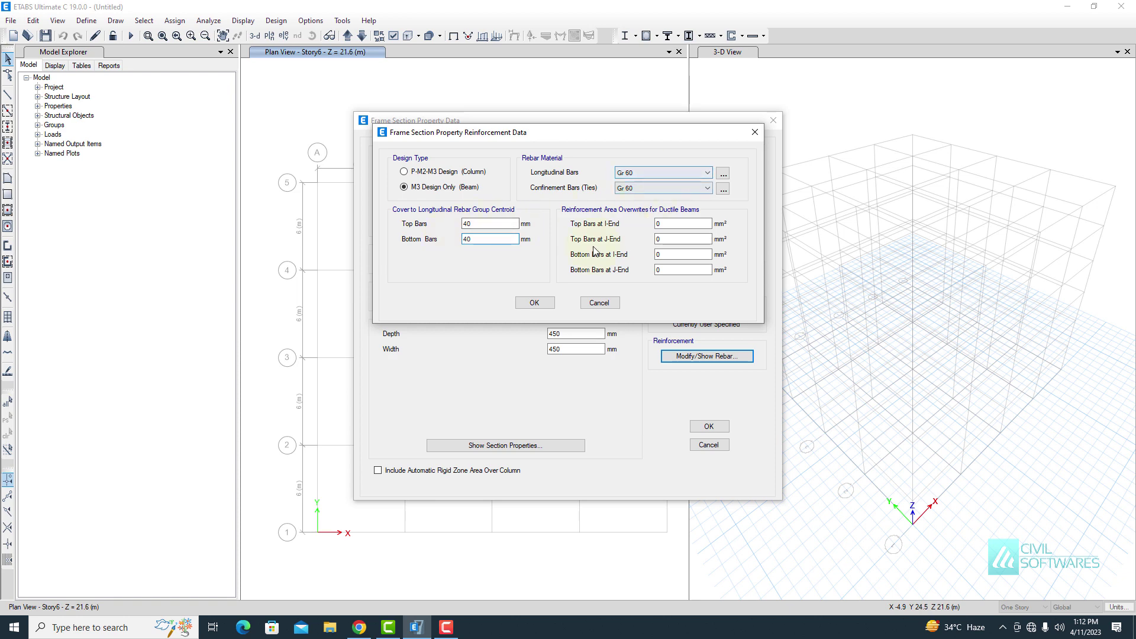
{"action": "left_click", "coordinate": [534, 303]}
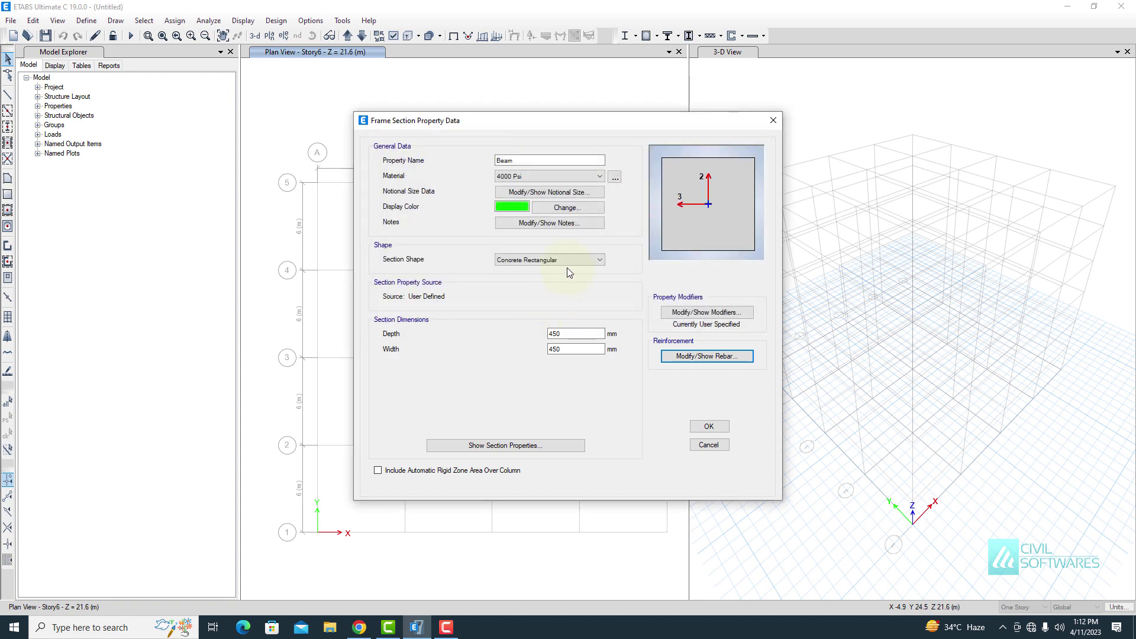
{"action": "left_click", "coordinate": [709, 427]}
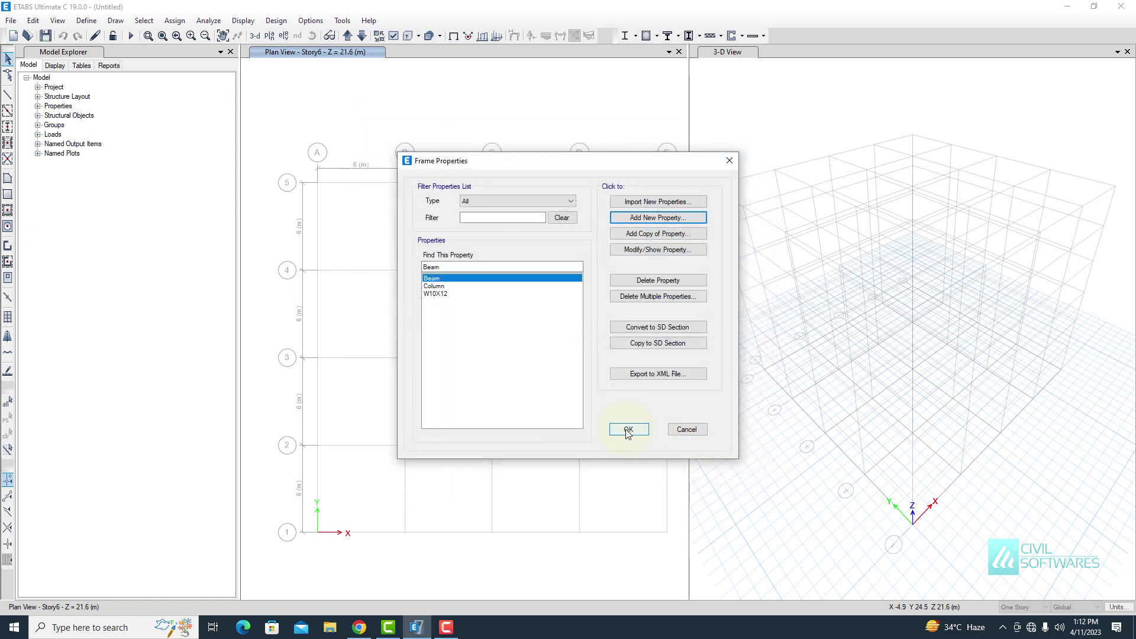
{"action": "left_click", "coordinate": [628, 430]}
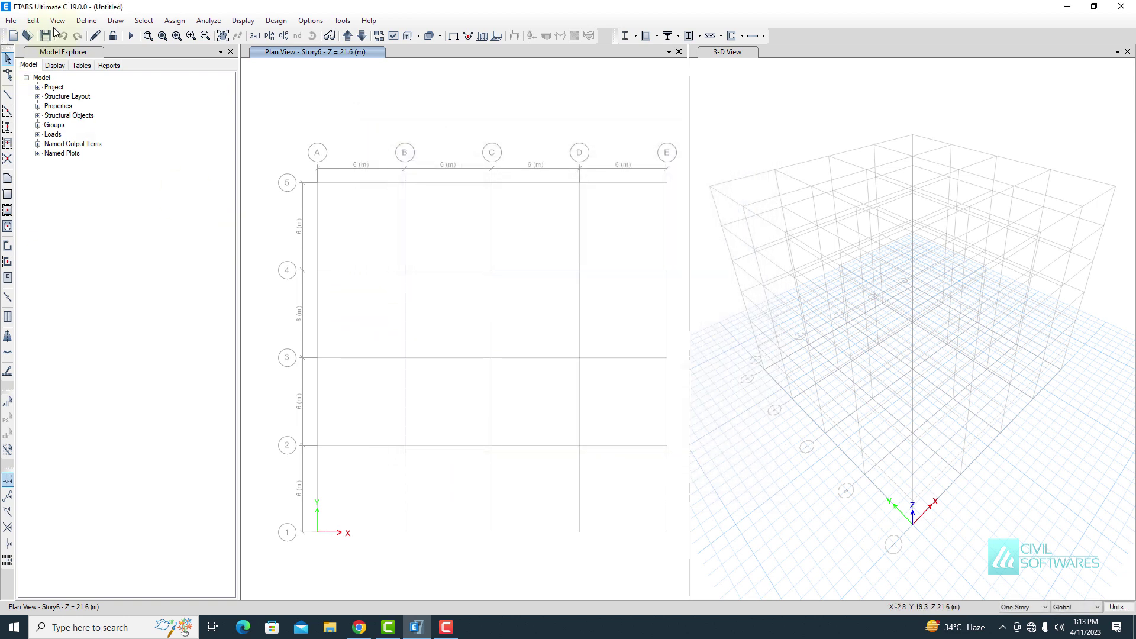
Delete the Plank1 slab property from the model
{"action": "left_click", "coordinate": [86, 20]}
{"action": "mouse_move", "coordinate": [149, 59]}
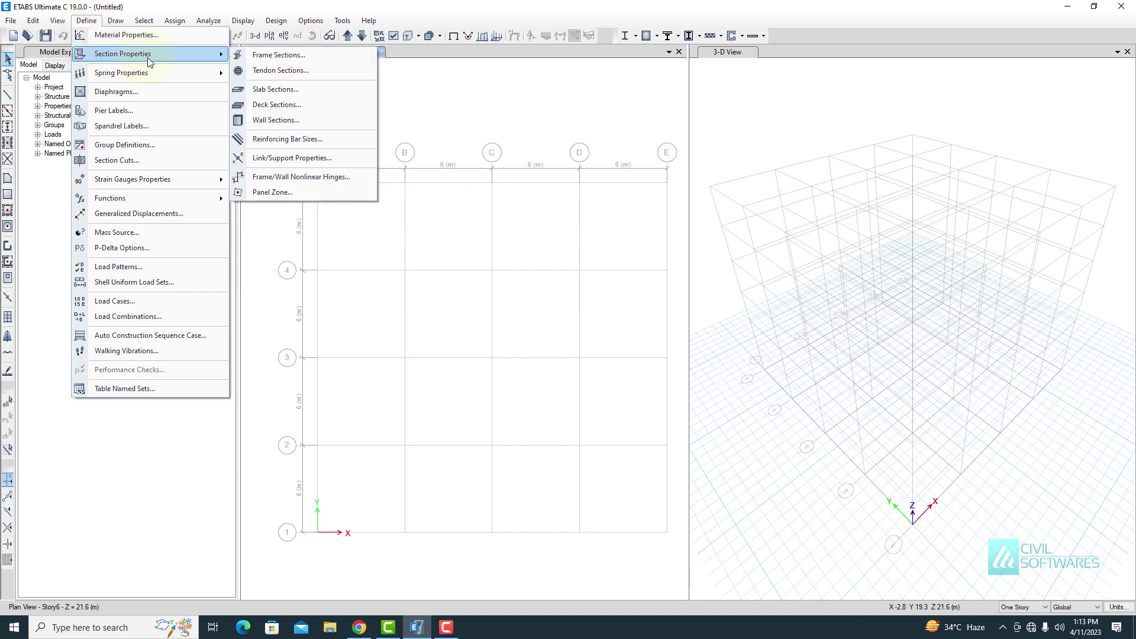
{"action": "left_click", "coordinate": [277, 89]}
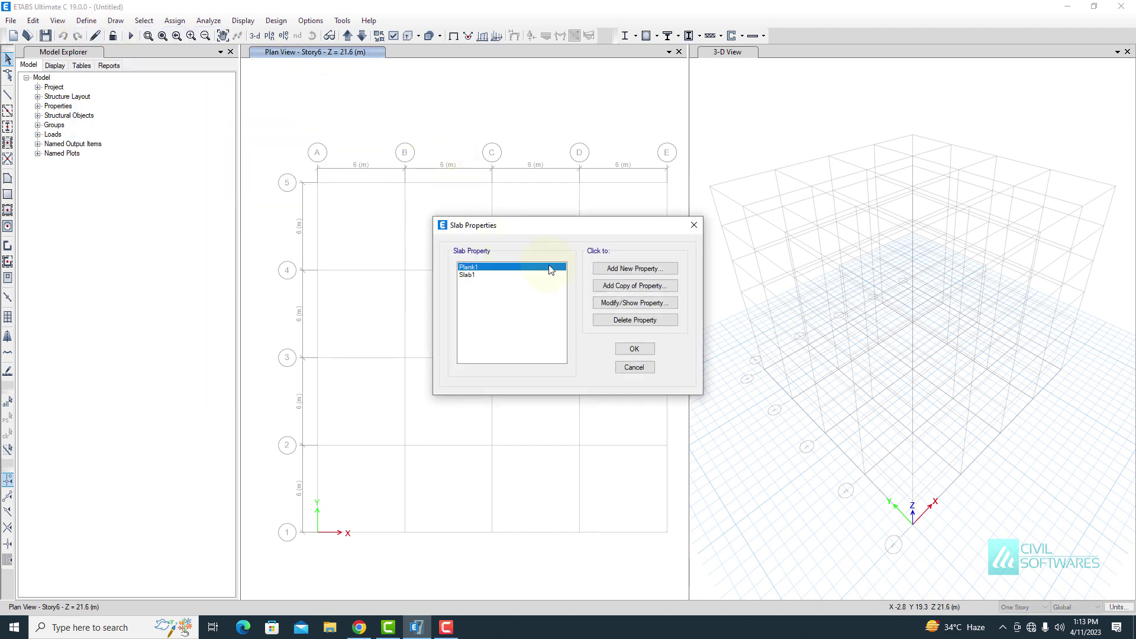
{"action": "left_click", "coordinate": [635, 320]}
{"action": "left_click", "coordinate": [582, 356]}
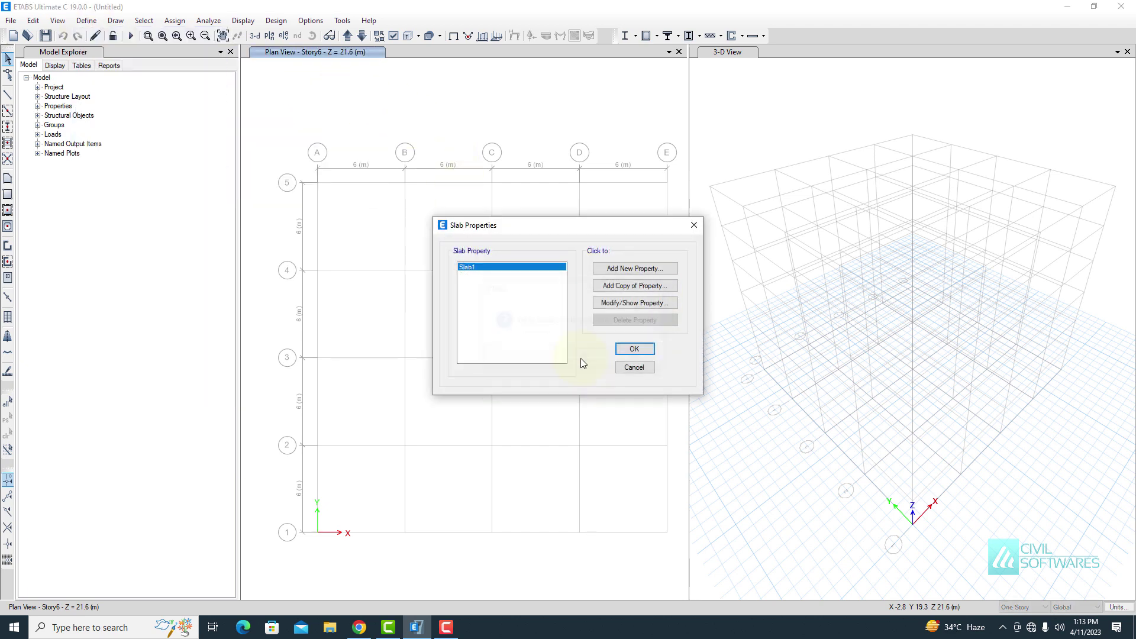
Rename the Slab1 property to Slab 150 mm, set its thickness to 150 mm, and save it
{"action": "left_click", "coordinate": [599, 302]}
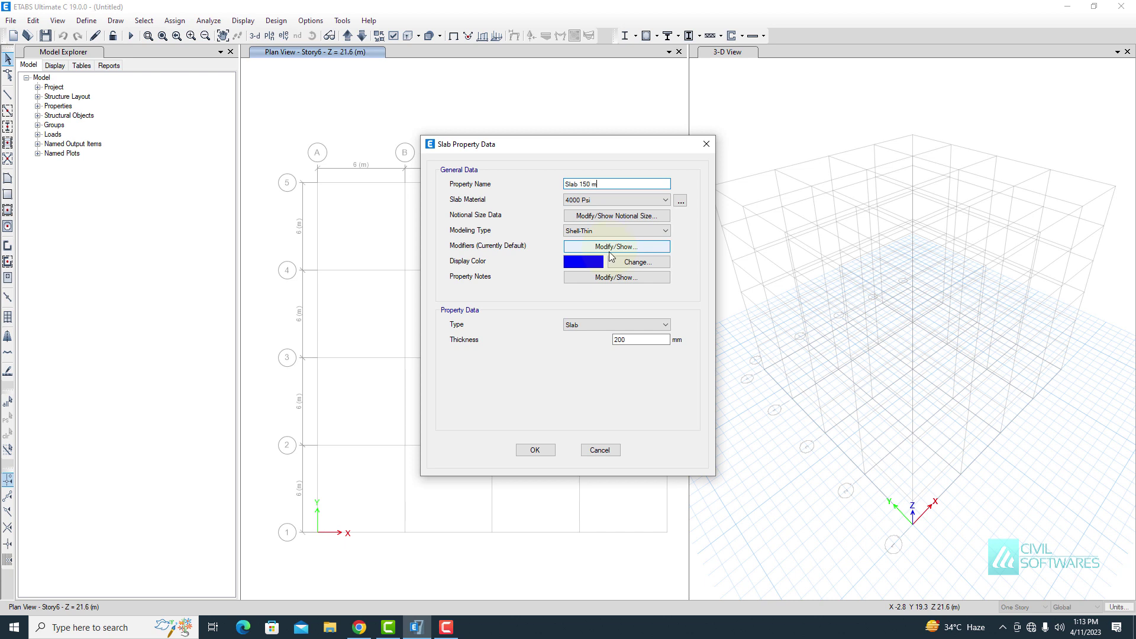
{"action": "type", "text": "m"}
{"action": "double_click", "coordinate": [628, 340]}
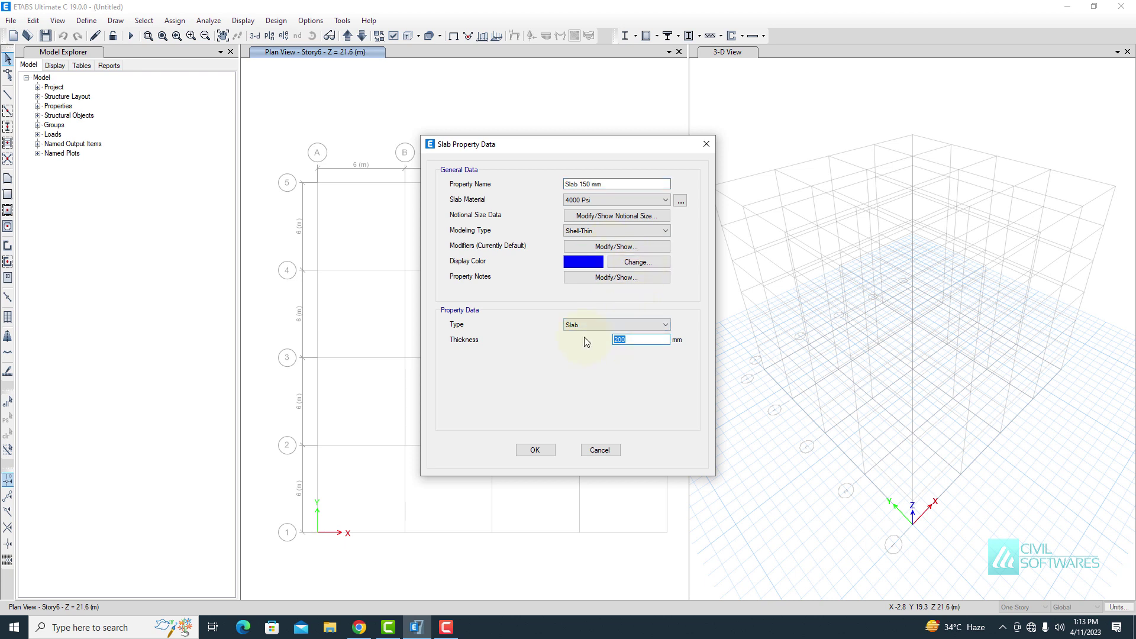
{"action": "type", "text": "150"}
{"action": "left_click", "coordinate": [535, 450]}
{"action": "left_click", "coordinate": [634, 352]}
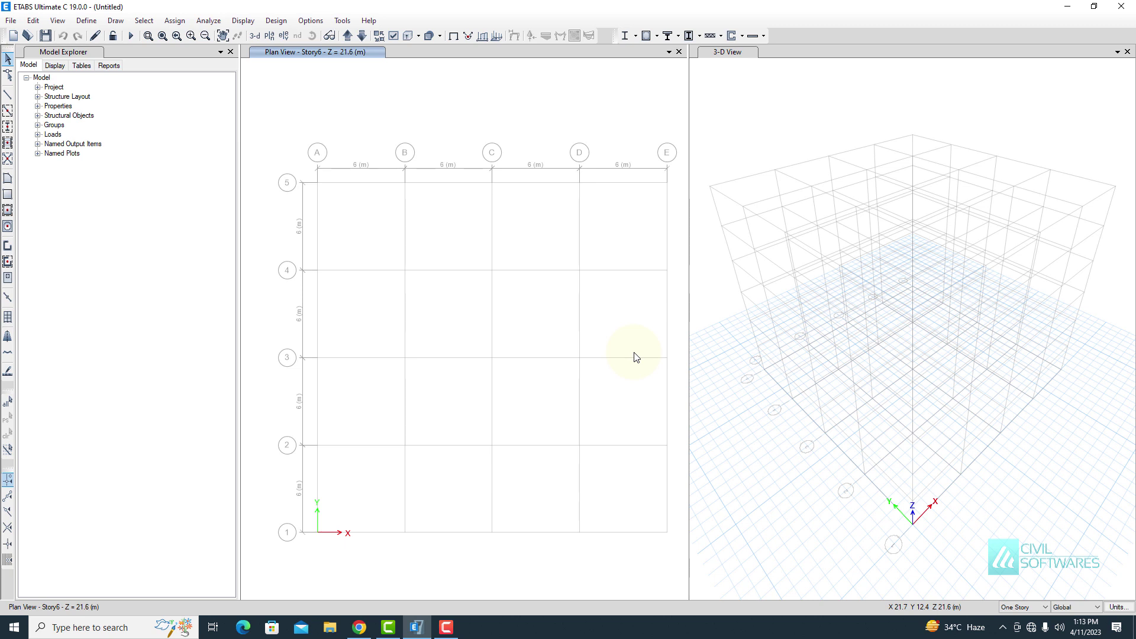
With drawing applied to all stories, place Column sections at every grid intersection from A to E and 1 to 5
{"action": "left_click", "coordinate": [1023, 607]}
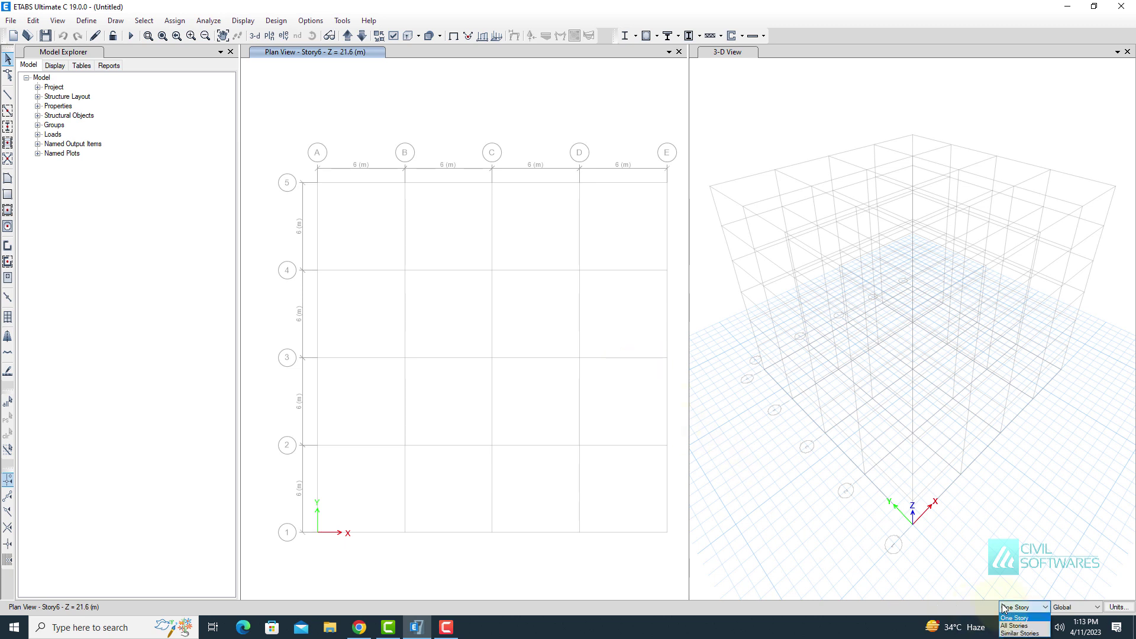
{"action": "left_click", "coordinate": [1014, 626]}
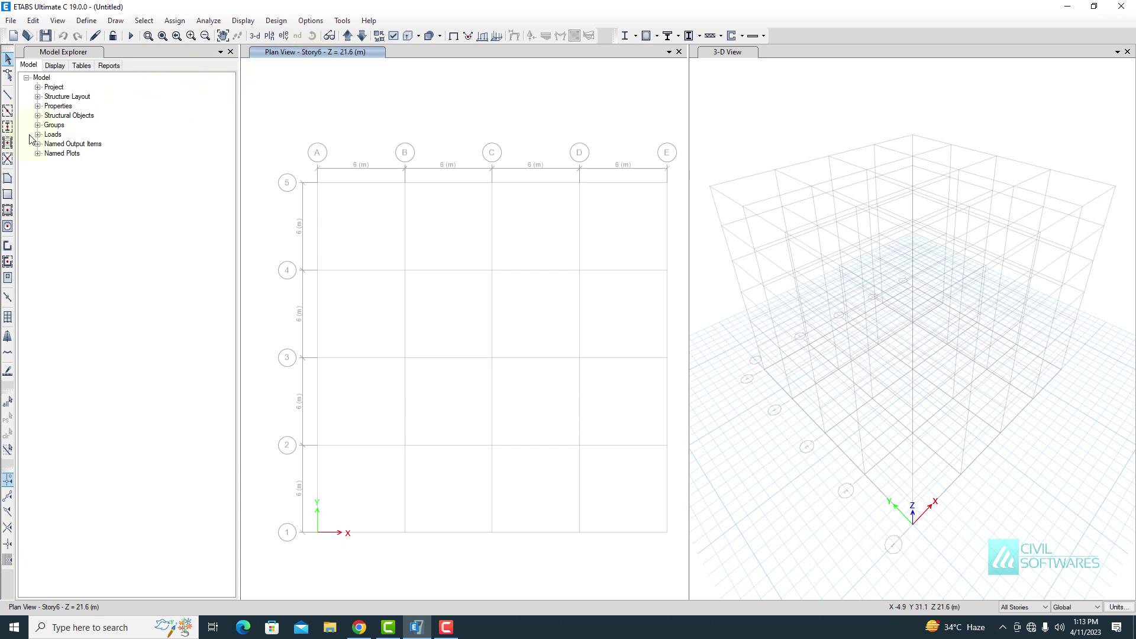
{"action": "left_click", "coordinate": [8, 128]}
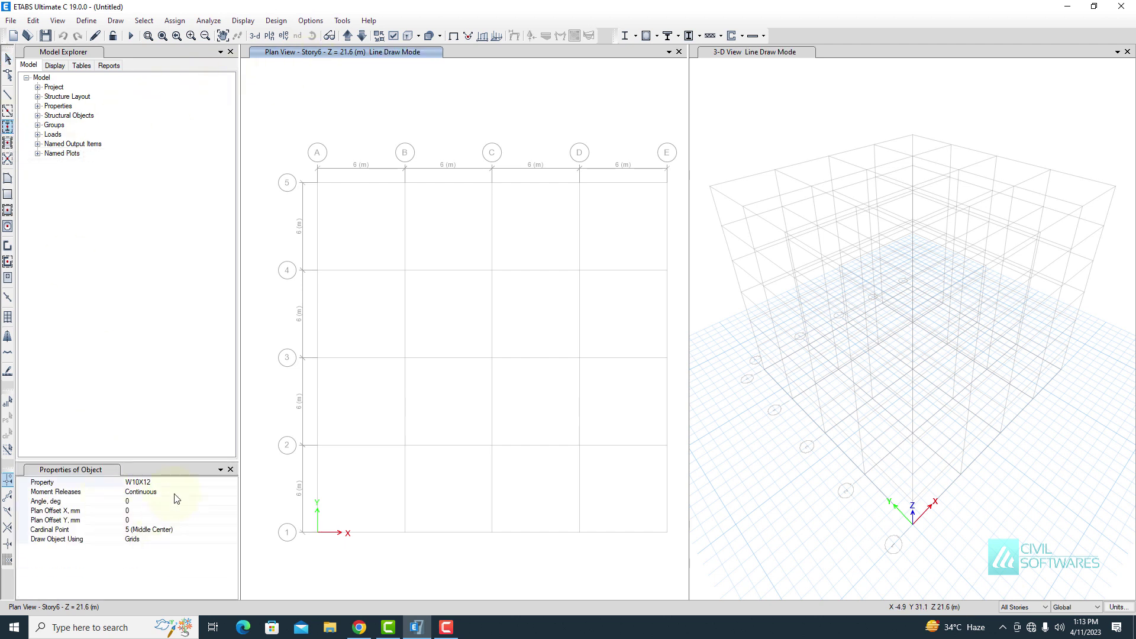
{"action": "left_click", "coordinate": [188, 483]}
{"action": "left_click", "coordinate": [232, 482]}
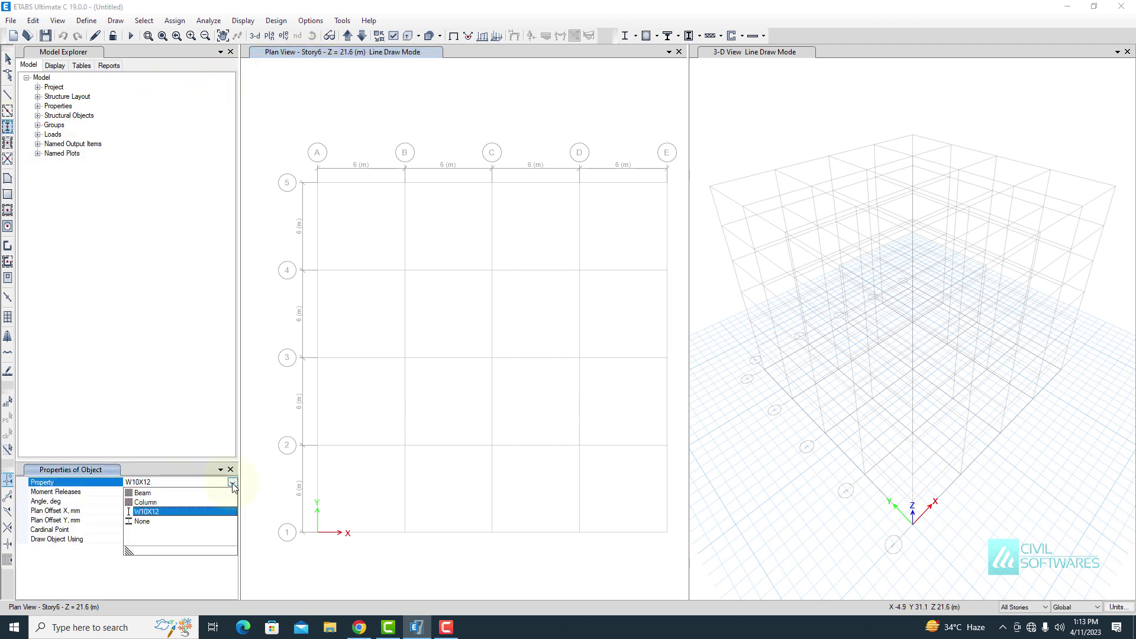
{"action": "left_click", "coordinate": [144, 503]}
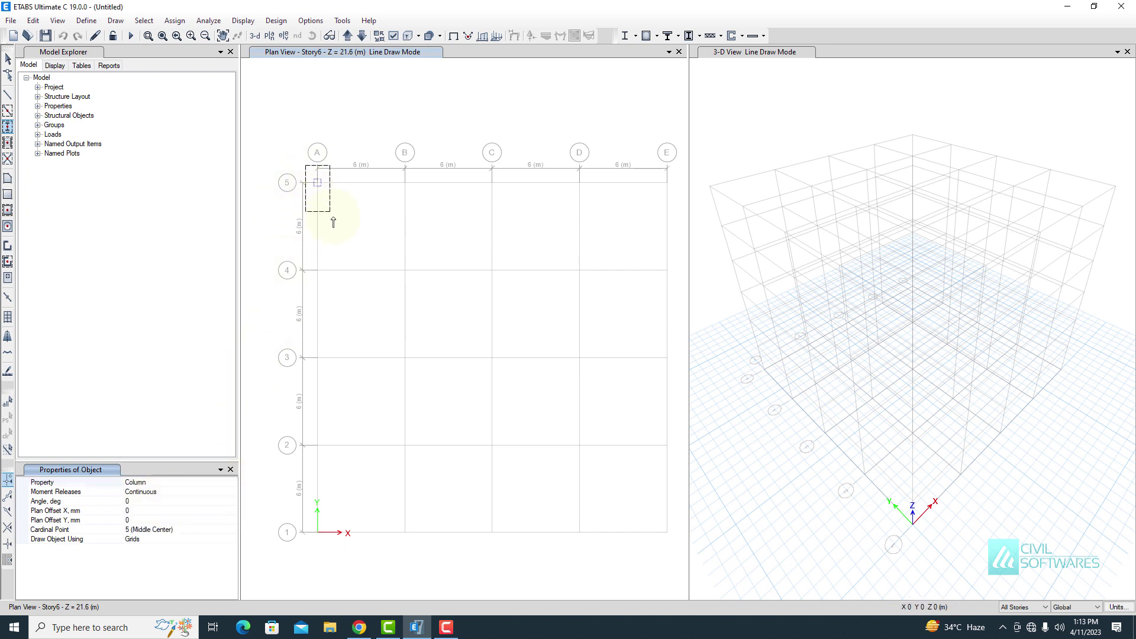
{"action": "left_click_drag", "start_coordinate": [333, 221], "coordinate": [678, 549]}
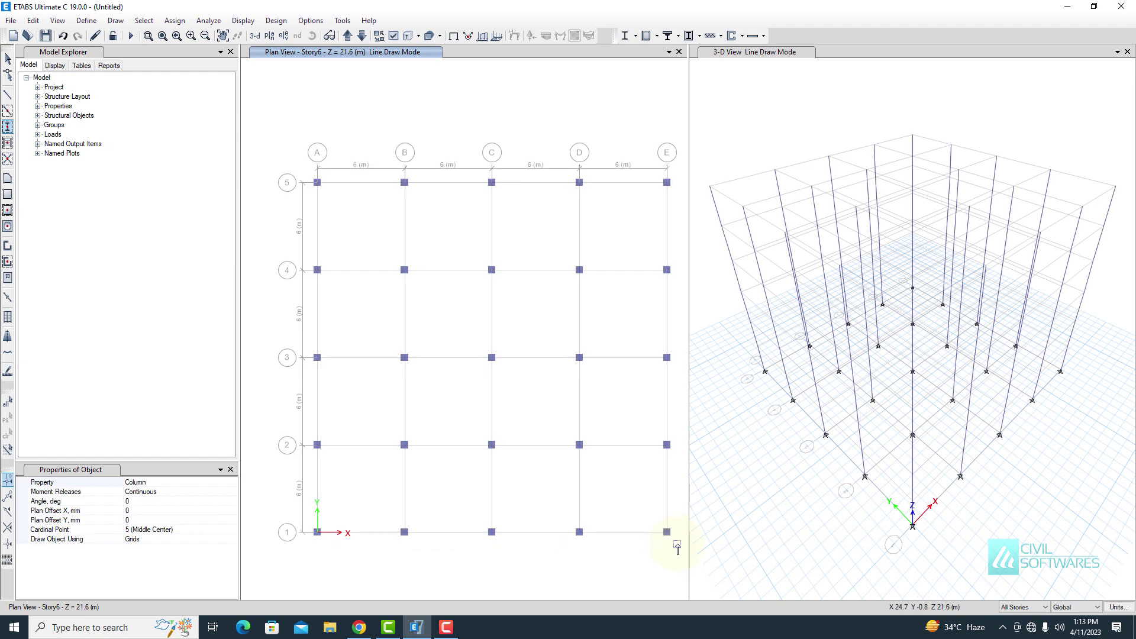
Draw Beam frames along all grid lines between A–E and 1–5 on all stories
{"action": "left_click", "coordinate": [7, 111]}
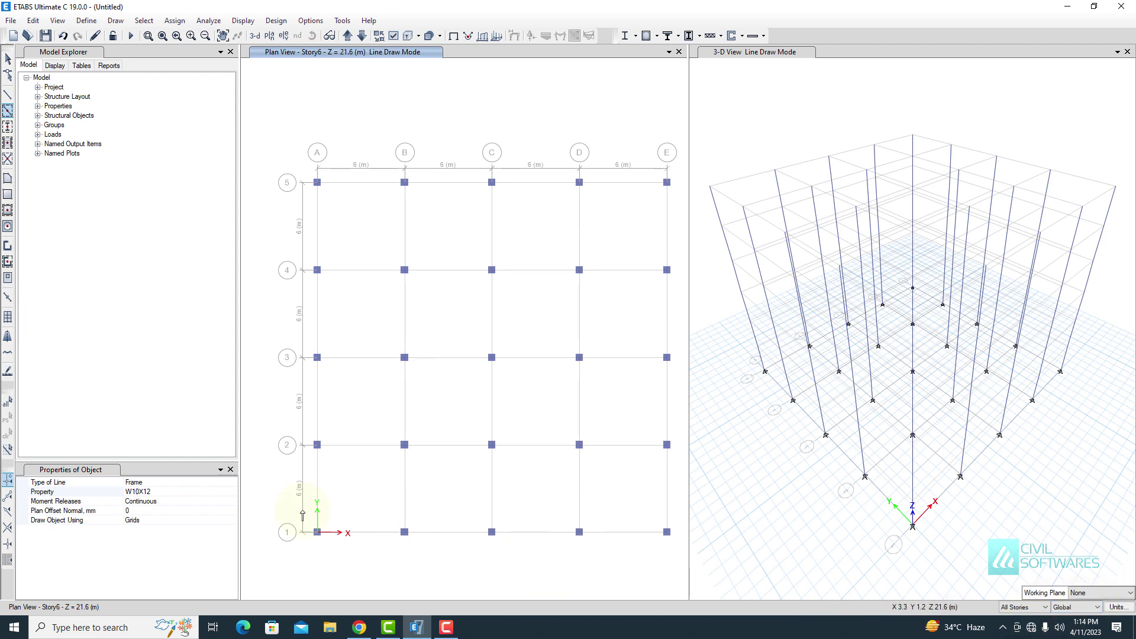
{"action": "left_click", "coordinate": [155, 491]}
{"action": "left_click", "coordinate": [232, 491]}
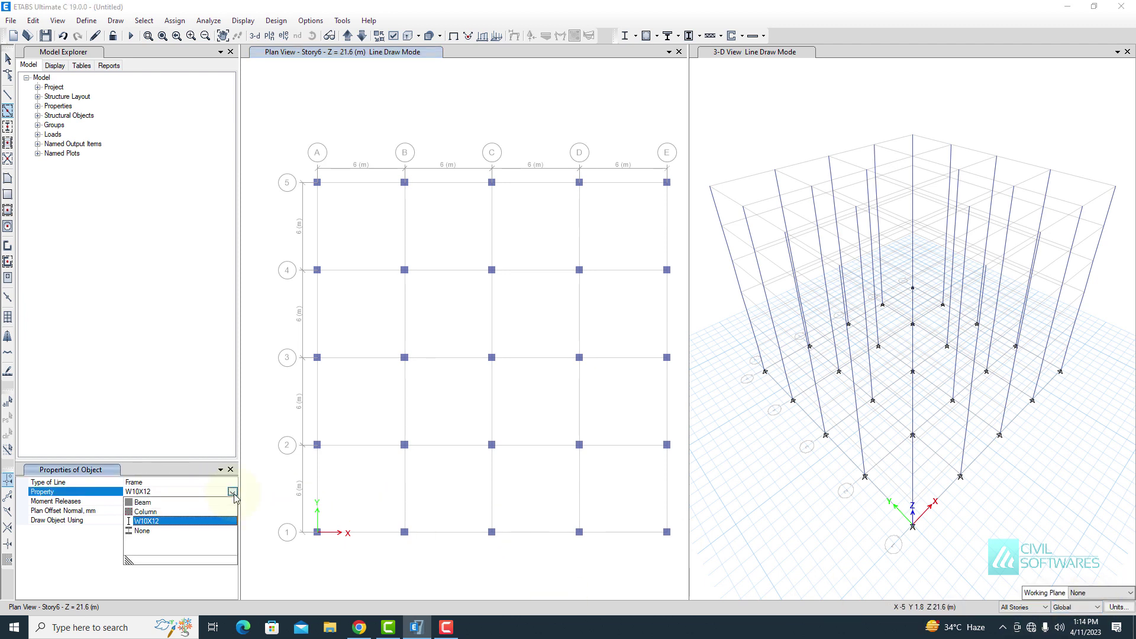
{"action": "left_click", "coordinate": [190, 502]}
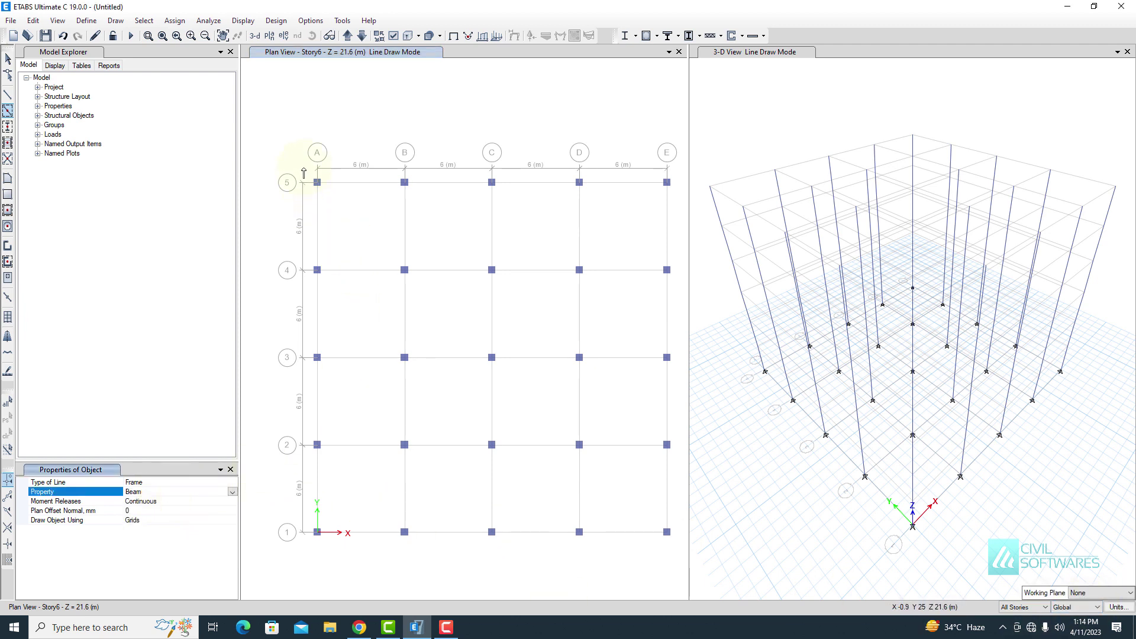
{"action": "mouse_move", "coordinate": [303, 173]}
{"action": "left_mouse_down"}
{"action": "mouse_move", "coordinate": [393, 309]}
{"action": "mouse_move", "coordinate": [674, 523]}
{"action": "mouse_move", "coordinate": [682, 559]}
{"action": "left_mouse_up"}
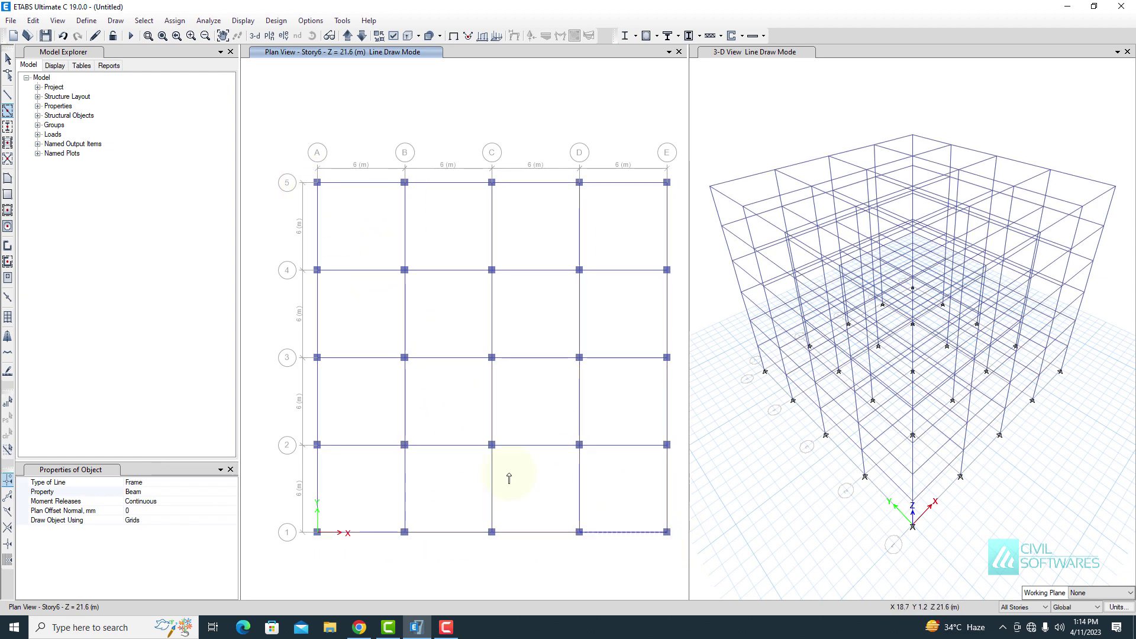
{"action": "left_click", "coordinate": [8, 59]}
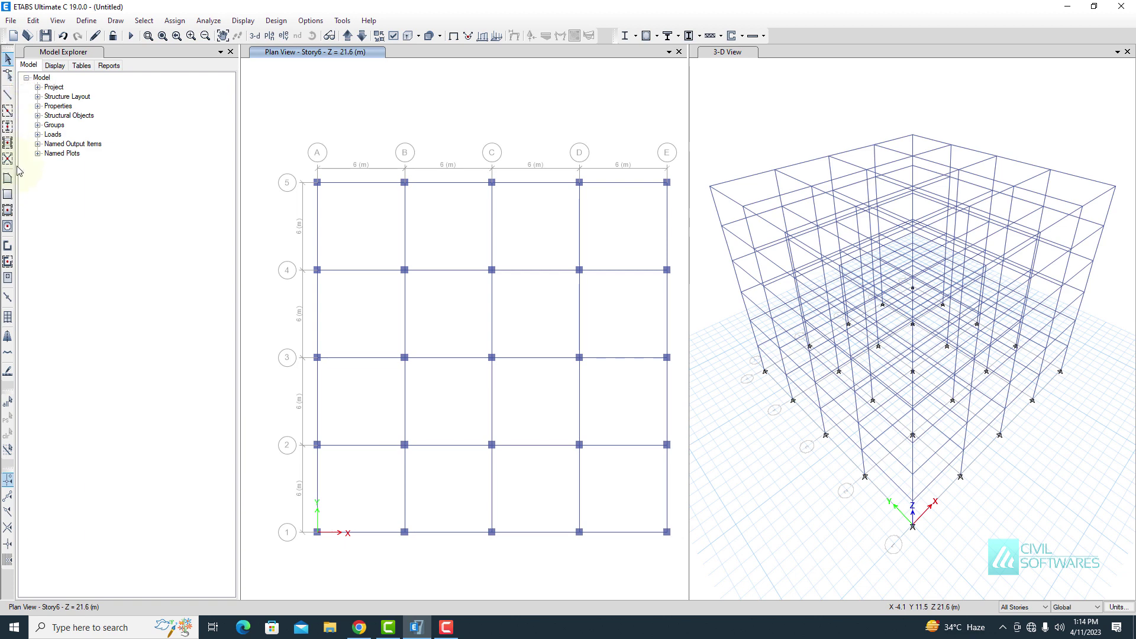
Fill every grid bay with Slab 150 mm on all stories
{"action": "left_click", "coordinate": [8, 210]}
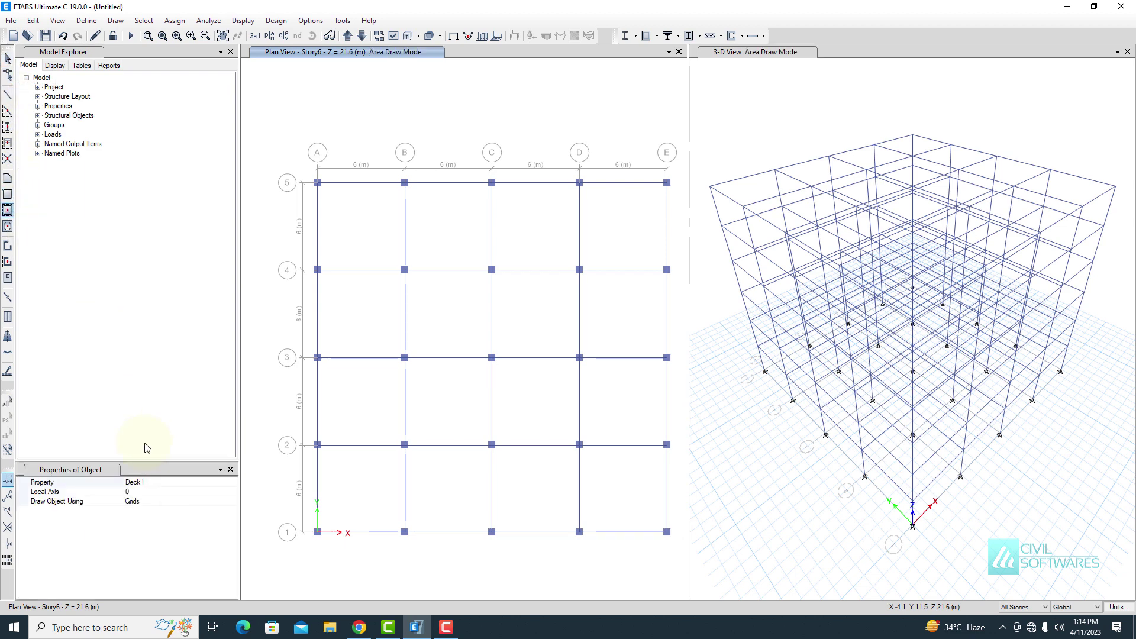
{"action": "left_click", "coordinate": [168, 484]}
{"action": "left_click", "coordinate": [166, 484]}
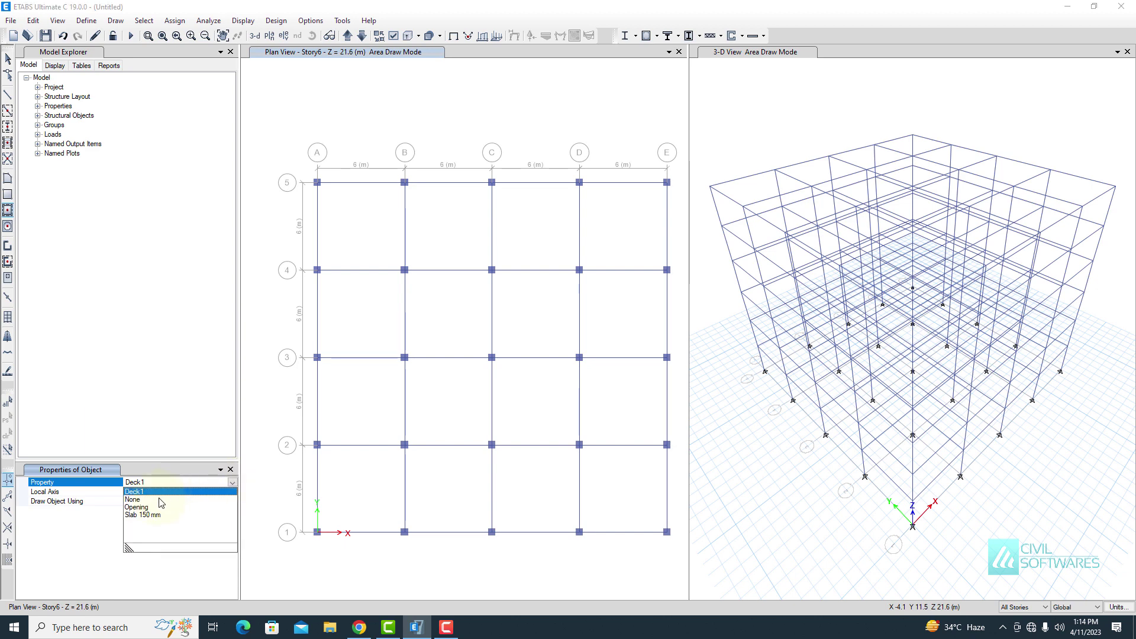
{"action": "left_click", "coordinate": [148, 516]}
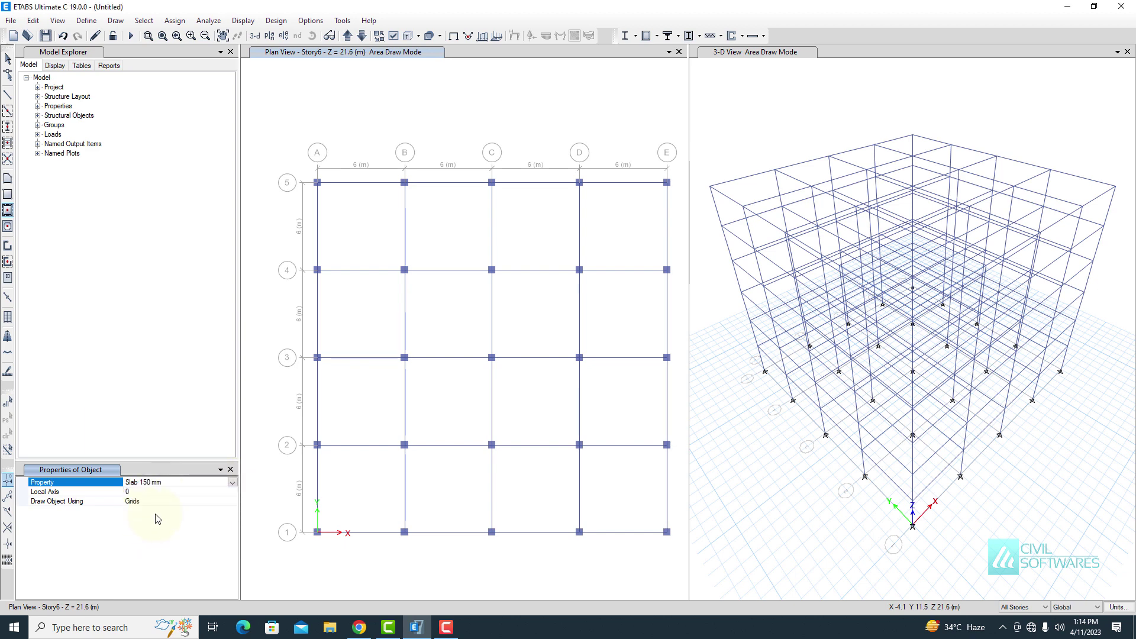
{"action": "left_click", "coordinate": [360, 234]}
{"action": "left_click", "coordinate": [456, 230]}
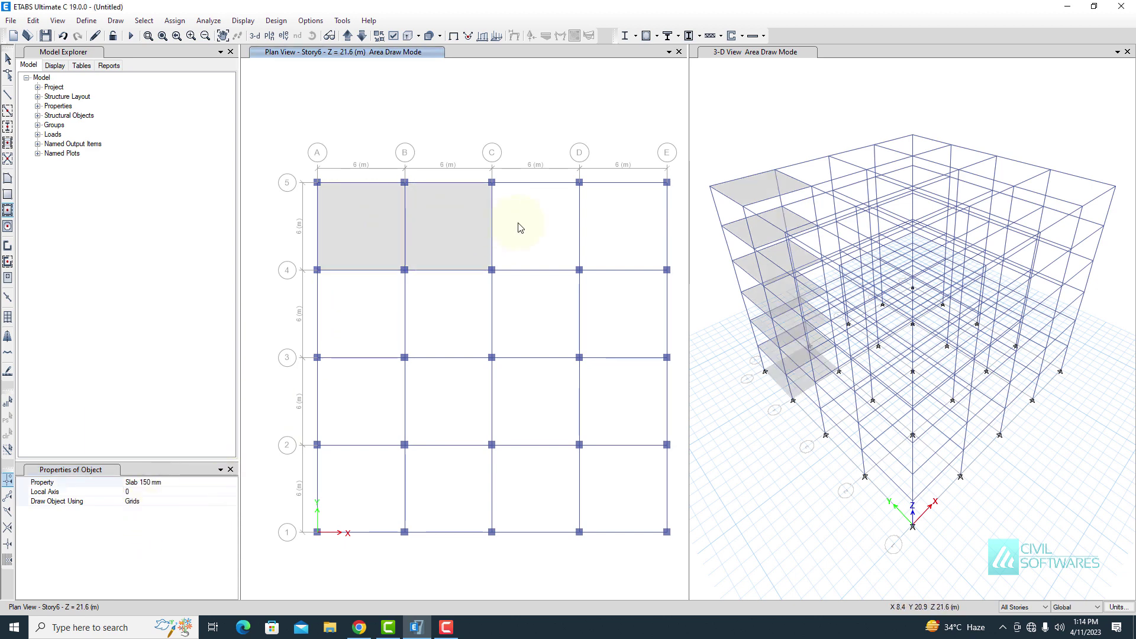
{"action": "left_click", "coordinate": [568, 228]}
{"action": "left_click", "coordinate": [616, 229]}
{"action": "left_click", "coordinate": [618, 325]}
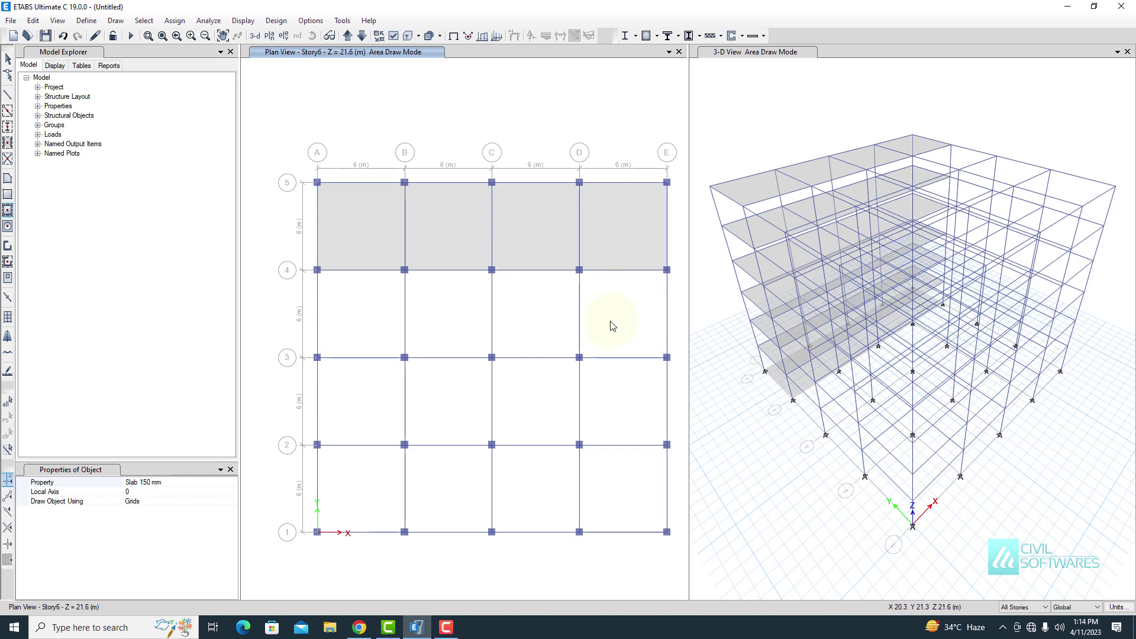
{"action": "left_click", "coordinate": [551, 327]}
{"action": "left_click", "coordinate": [447, 331]}
{"action": "left_click", "coordinate": [363, 325]}
{"action": "left_click", "coordinate": [378, 400]}
{"action": "left_click", "coordinate": [449, 397]}
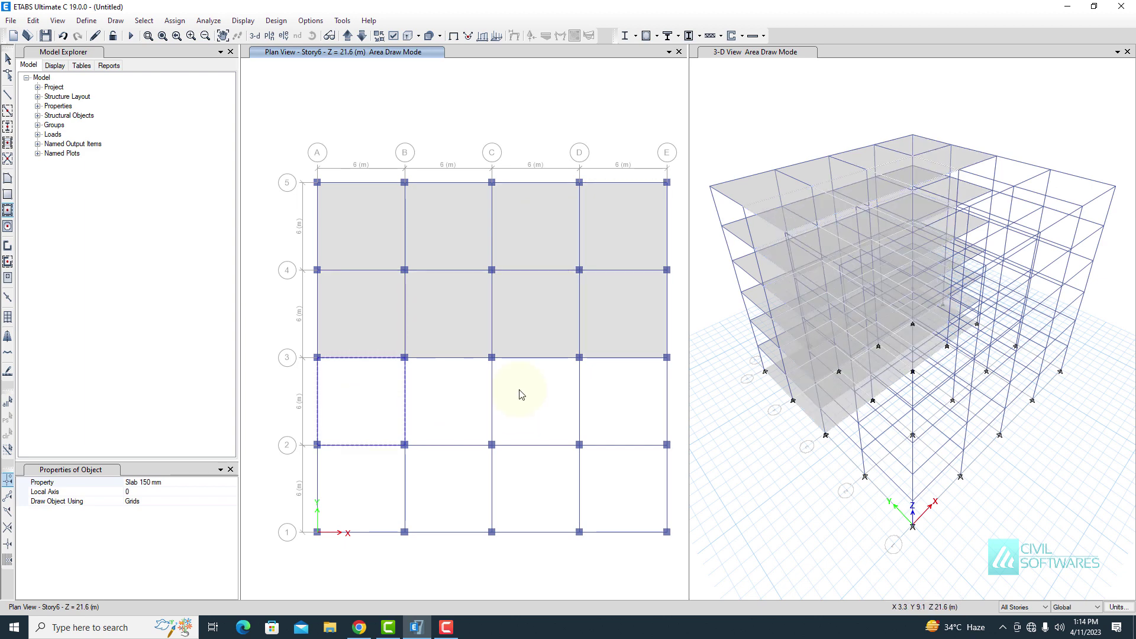
{"action": "left_click", "coordinate": [606, 398]}
{"action": "left_click", "coordinate": [604, 471]}
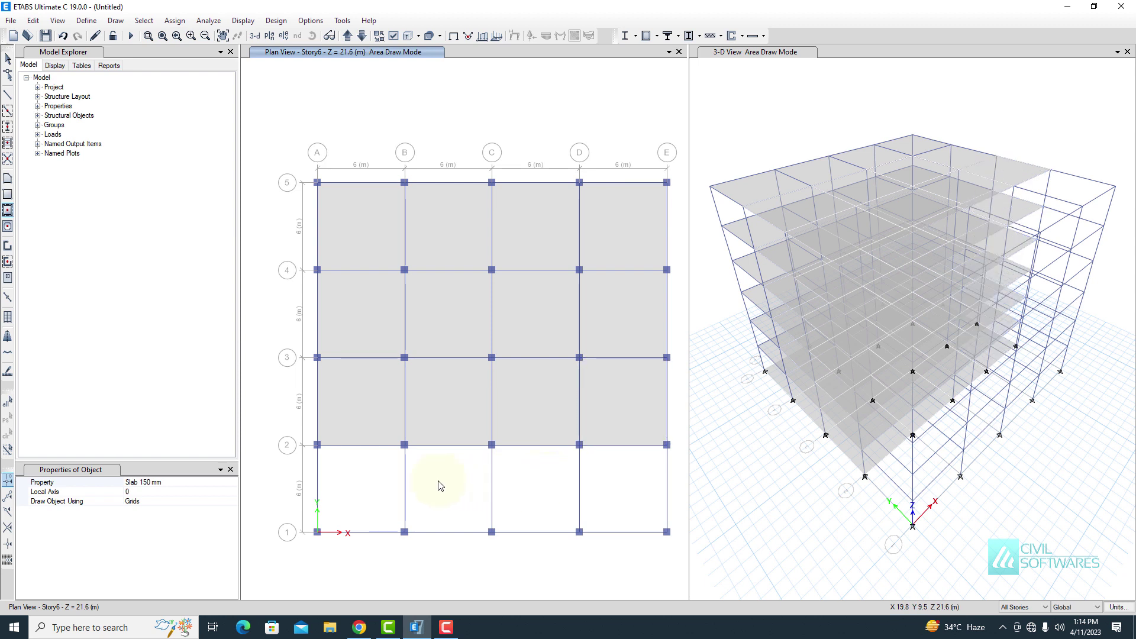
{"action": "left_click", "coordinate": [356, 490]}
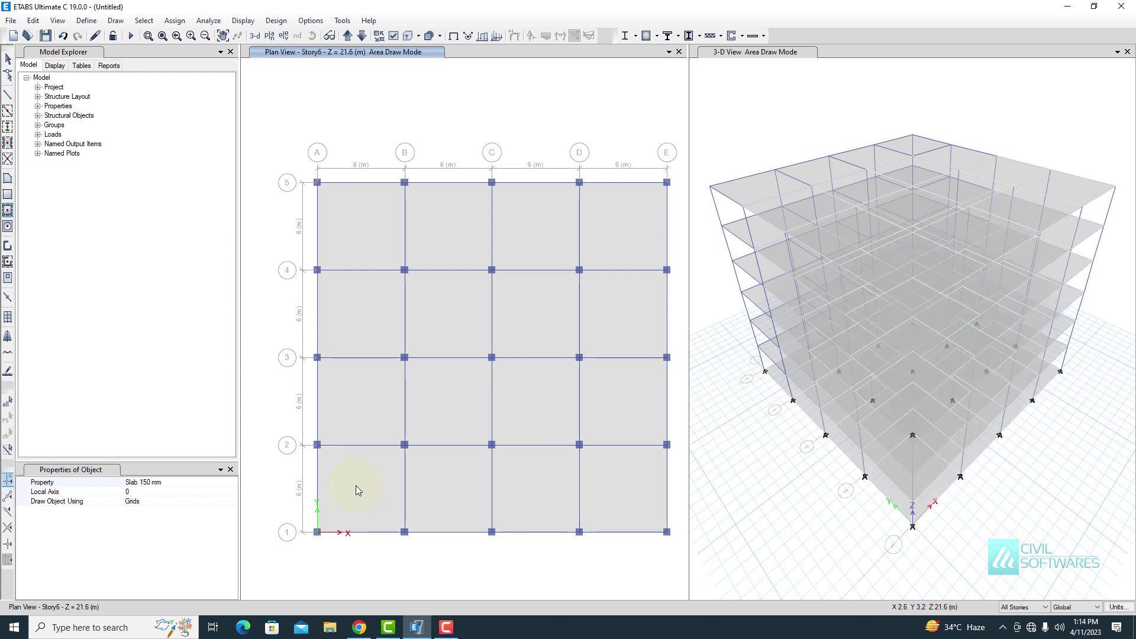
{"action": "left_click", "coordinate": [8, 59]}
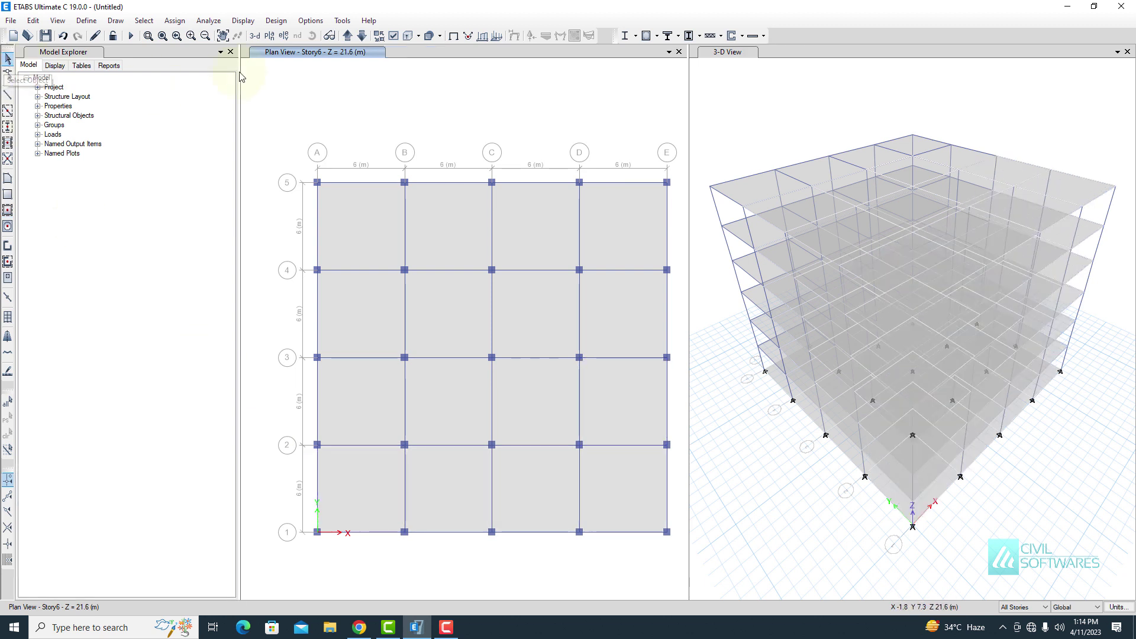
Delete all the slab panels at the Base level, with the selection limited to One Story
{"action": "left_click", "coordinate": [347, 36]}
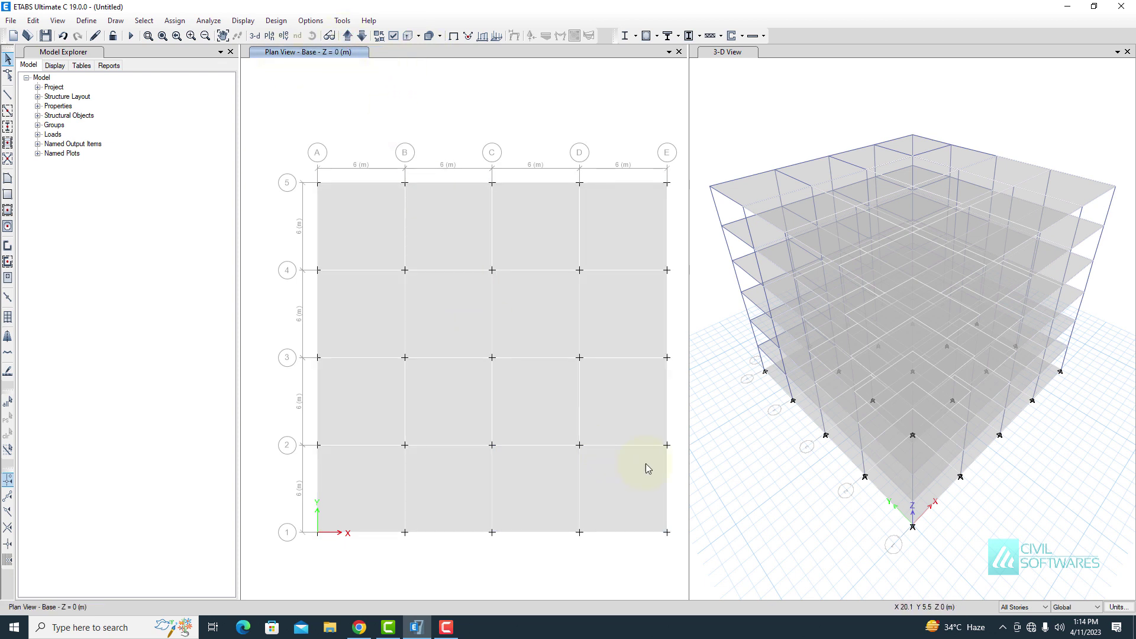
{"action": "left_click", "coordinate": [1023, 607]}
{"action": "left_click", "coordinate": [1018, 616]}
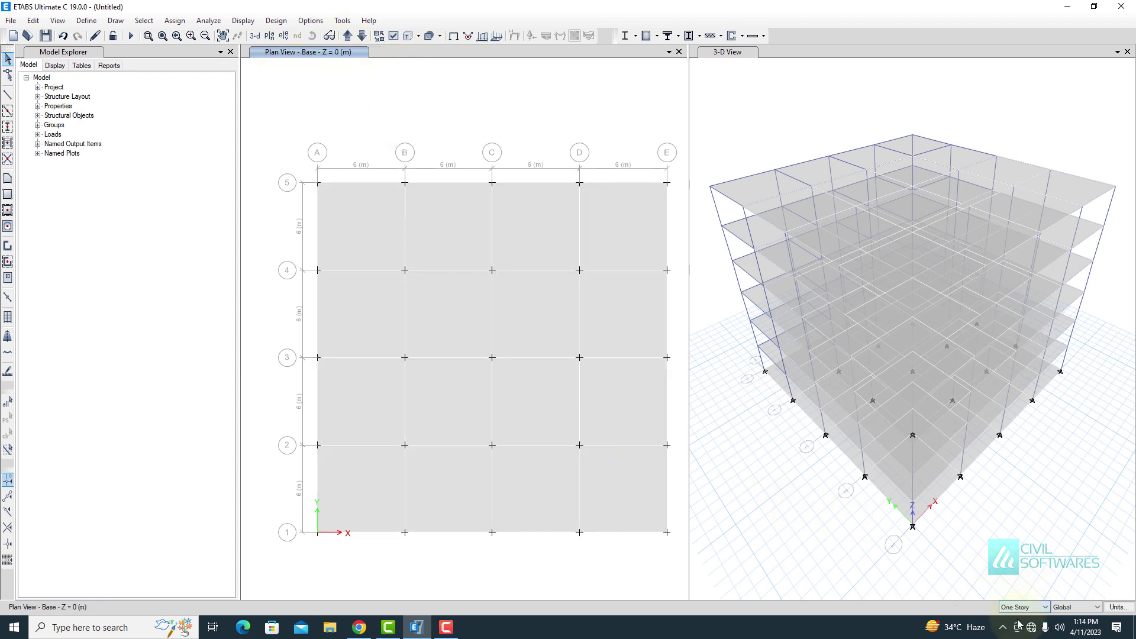
{"action": "left_click", "coordinate": [355, 234]}
{"action": "left_click", "coordinate": [442, 221]}
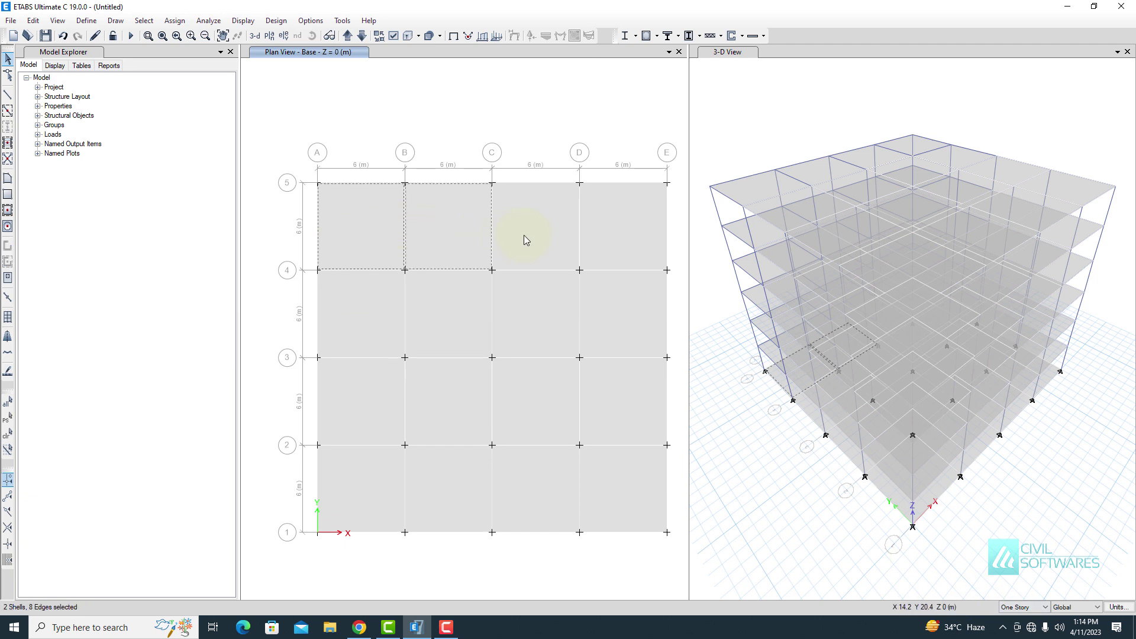
{"action": "left_click", "coordinate": [525, 235]}
{"action": "left_click", "coordinate": [607, 233]}
{"action": "left_click", "coordinate": [617, 315]}
{"action": "left_click", "coordinate": [544, 318]}
{"action": "left_click", "coordinate": [435, 321]}
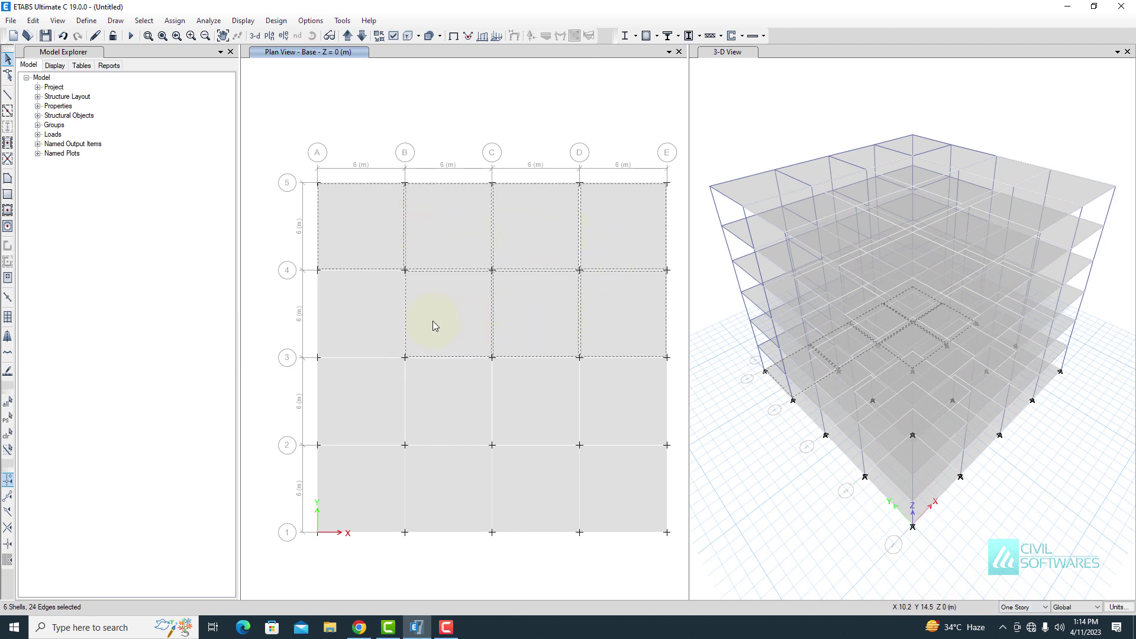
{"action": "left_click", "coordinate": [394, 351]}
{"action": "left_click", "coordinate": [371, 376]}
{"action": "left_click", "coordinate": [453, 392]}
{"action": "left_click", "coordinate": [544, 389]}
{"action": "left_click", "coordinate": [595, 423]}
{"action": "left_click", "coordinate": [622, 474]}
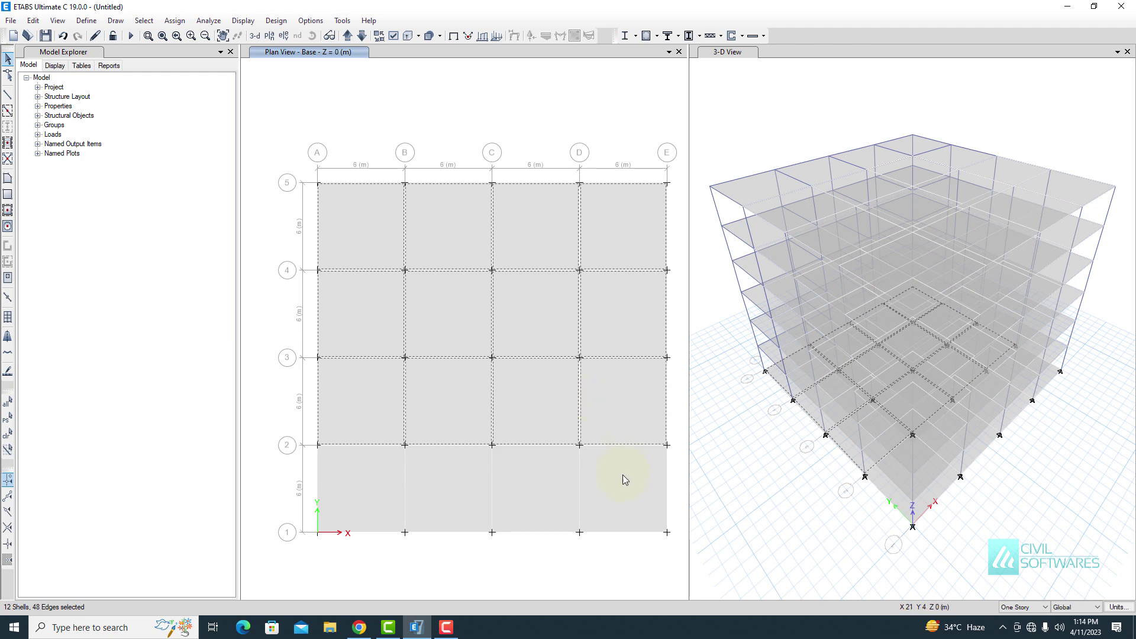
{"action": "left_click", "coordinate": [549, 477]}
{"action": "left_click", "coordinate": [464, 477]}
{"action": "left_click", "coordinate": [370, 478]}
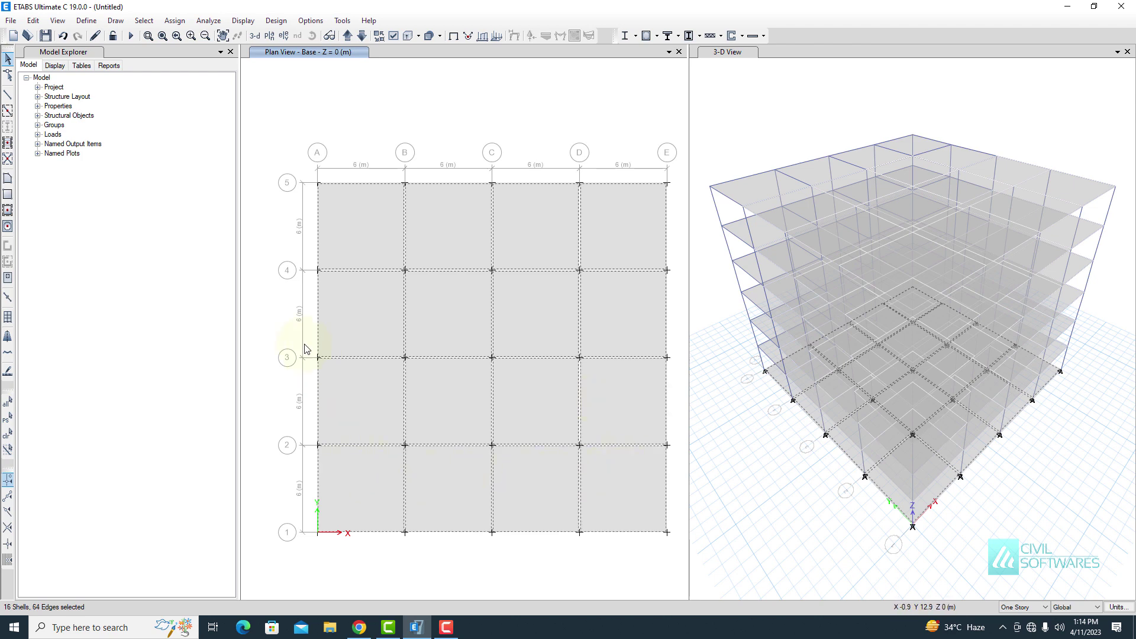
{"action": "key", "text": "Delete"}
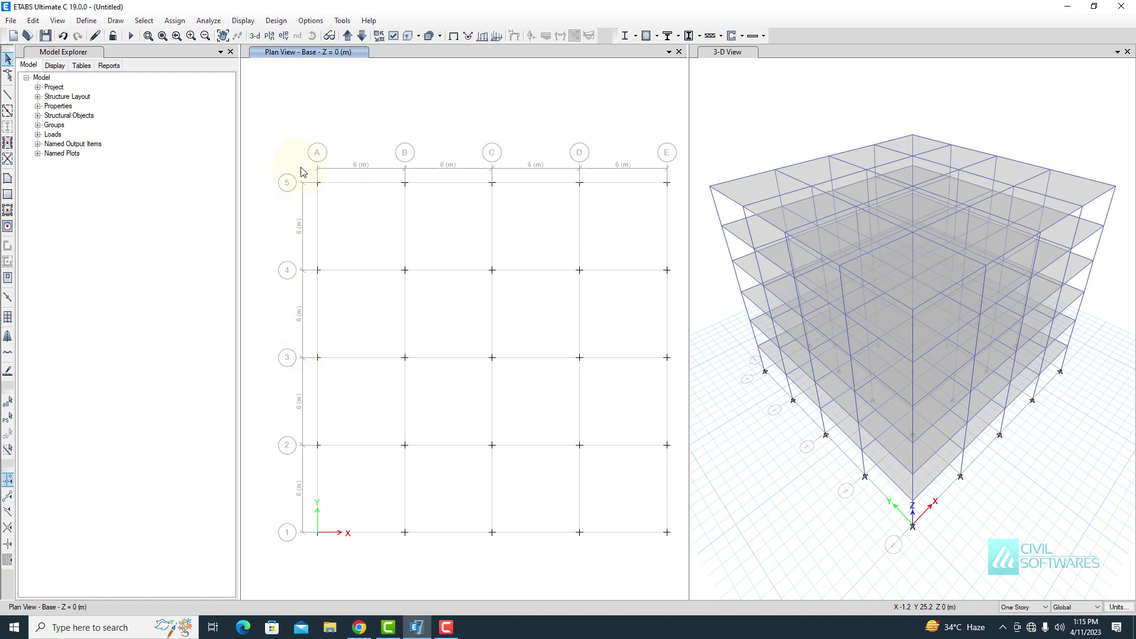
Assign fixed restraints to all base joints, restraining translation and rotation in X, Y and Z
{"action": "left_click_drag", "start_coordinate": [301, 171], "coordinate": [680, 553]}
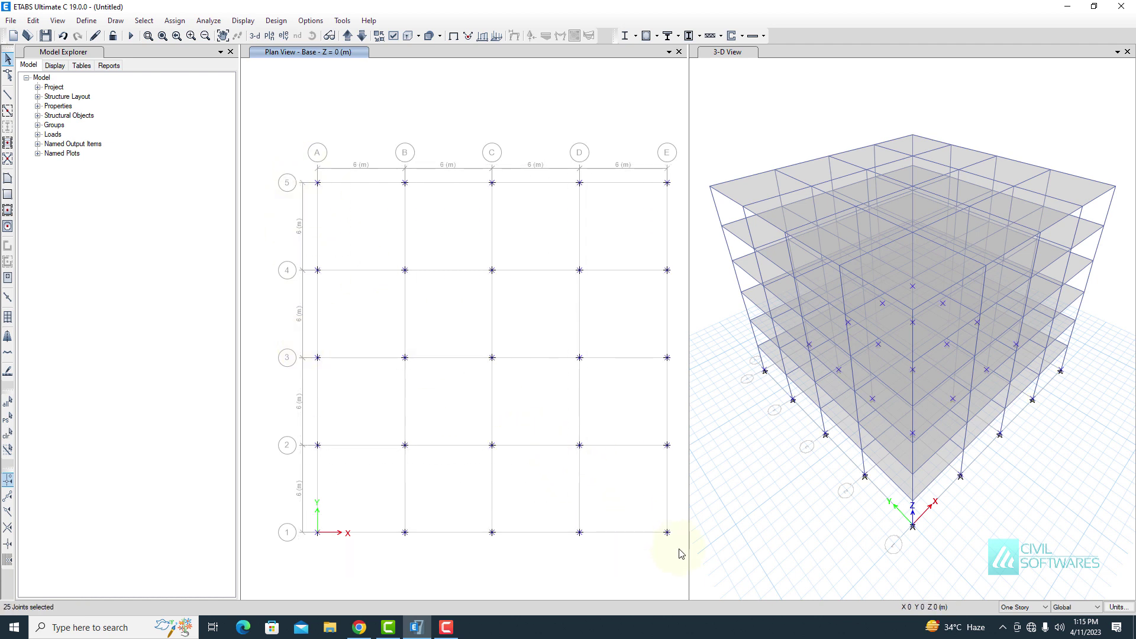
{"action": "left_click", "coordinate": [174, 20]}
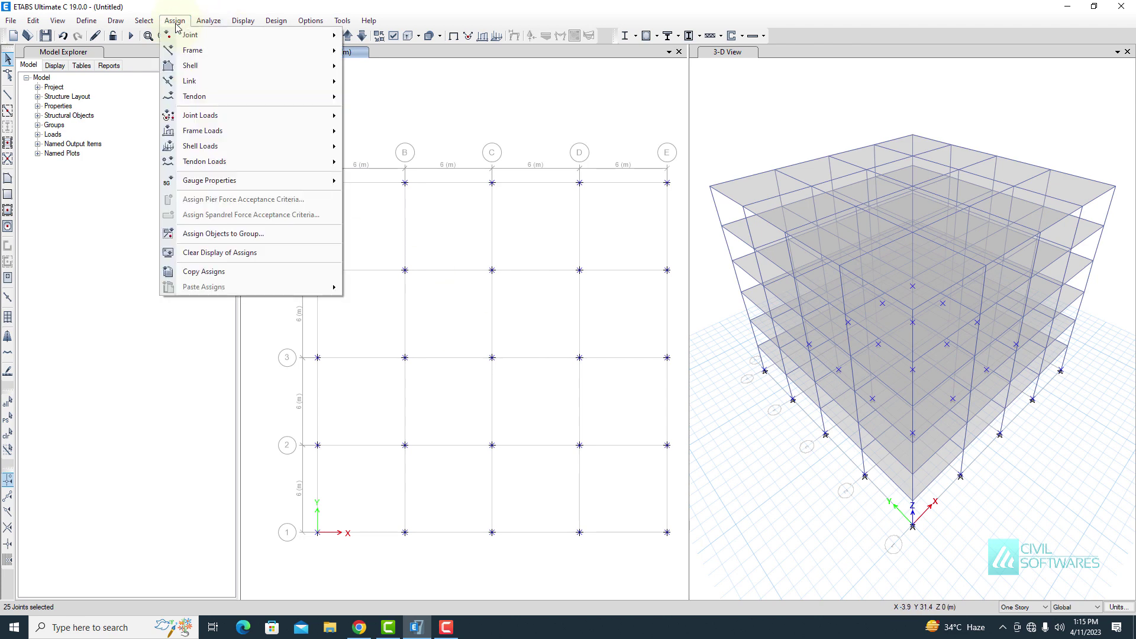
{"action": "mouse_move", "coordinate": [333, 37]}
{"action": "left_click", "coordinate": [370, 36]}
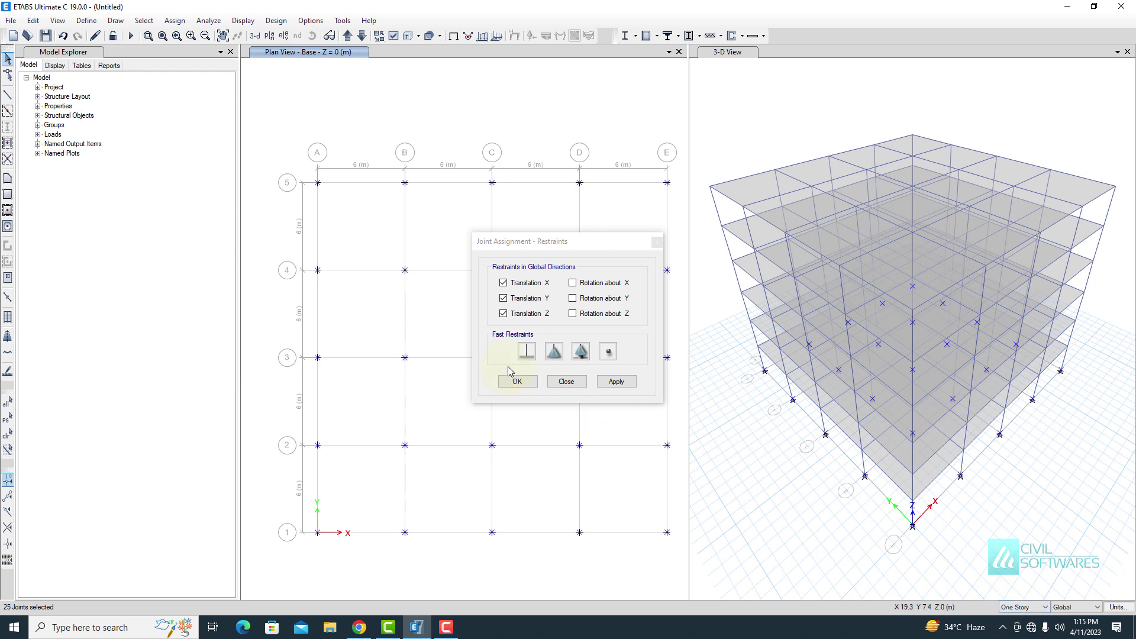
{"action": "left_click", "coordinate": [614, 382]}
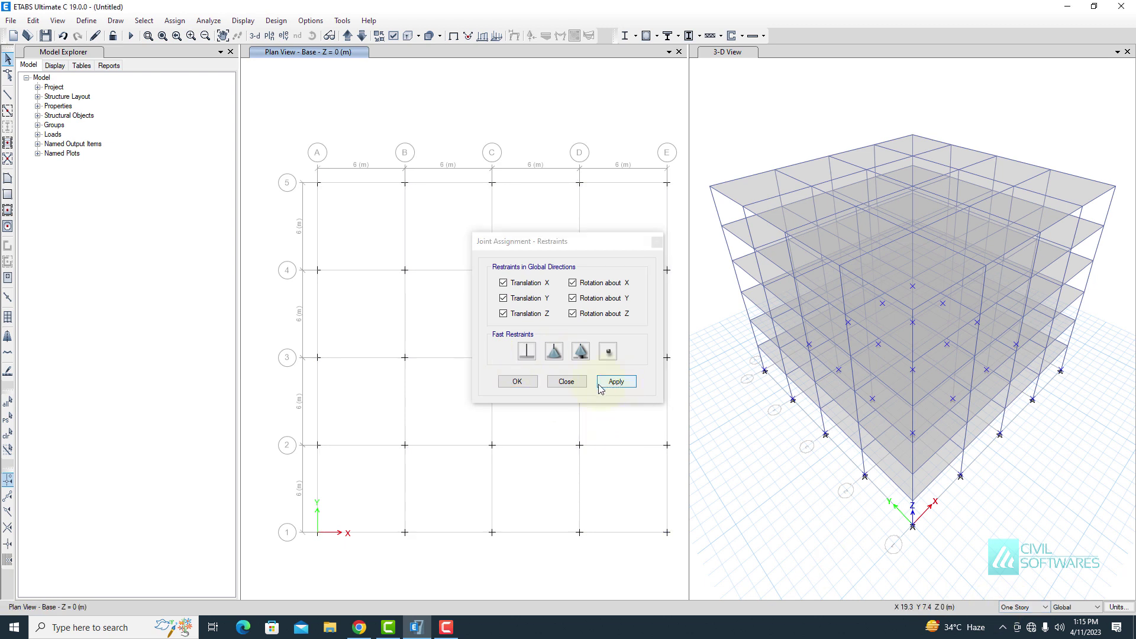
{"action": "left_click", "coordinate": [522, 382]}
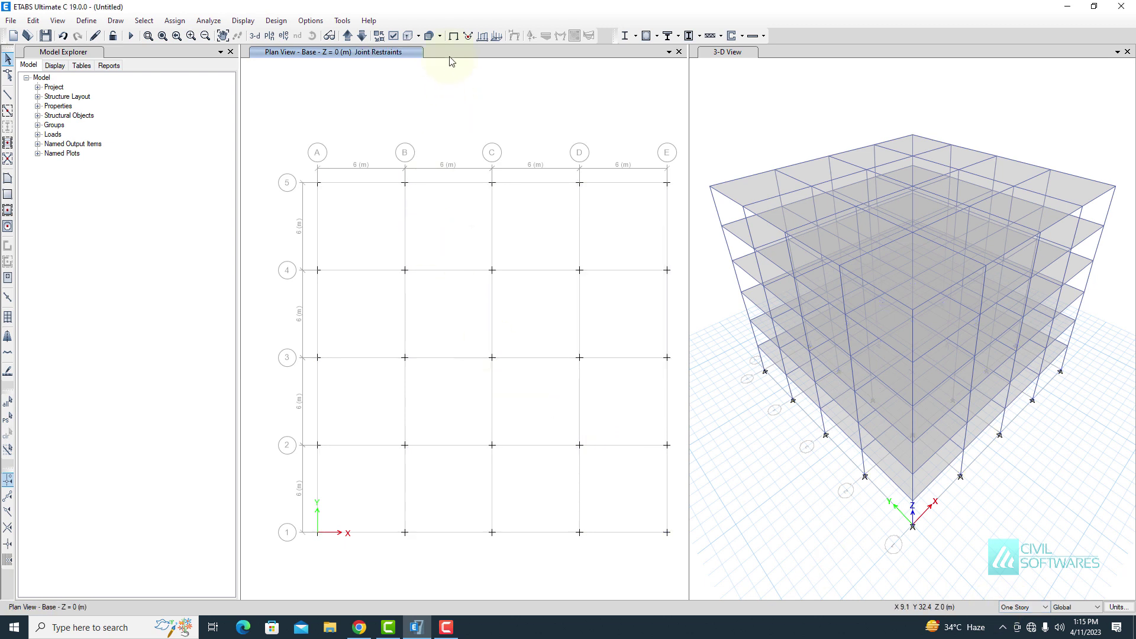
Display the elevation view along grid line A to check the base supports
{"action": "left_click", "coordinate": [283, 36]}
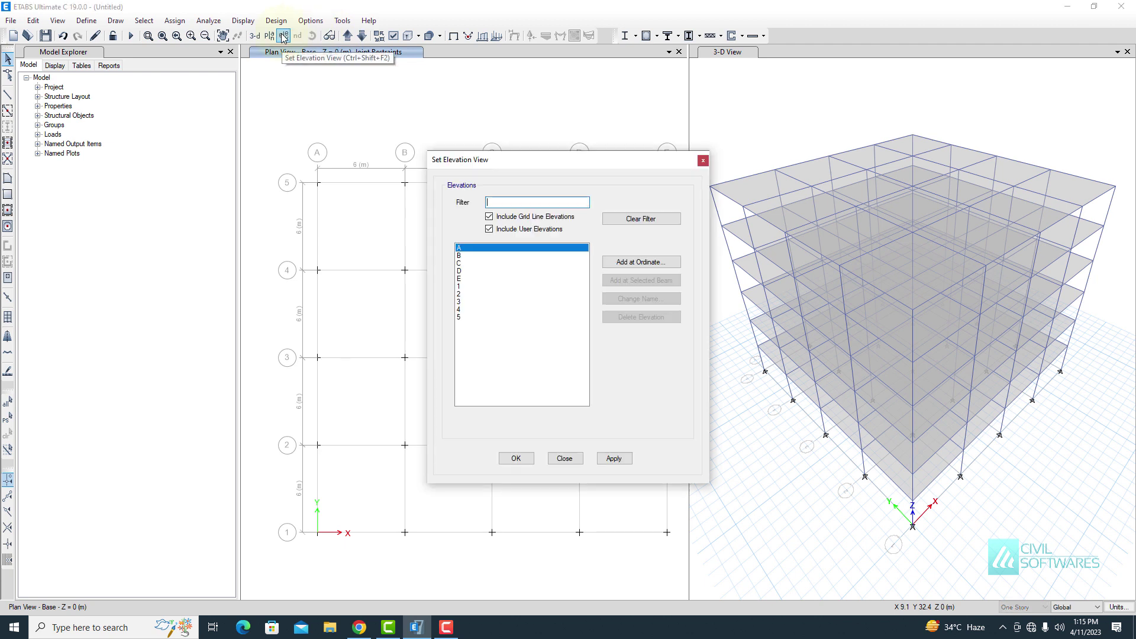
{"action": "left_click", "coordinate": [613, 459]}
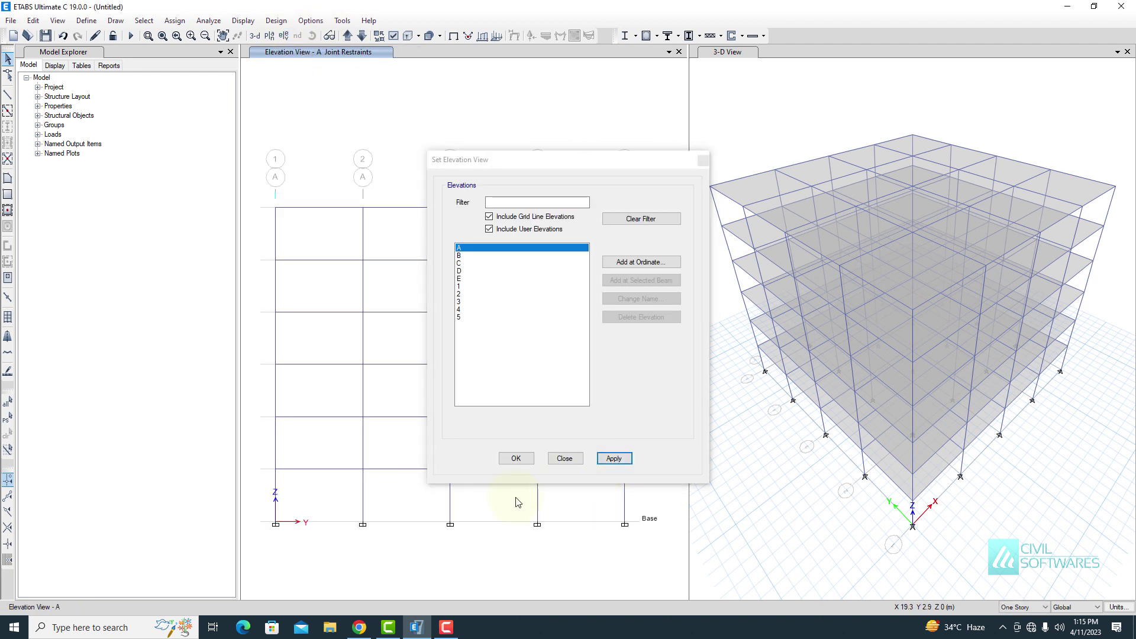
{"action": "left_click", "coordinate": [563, 459]}
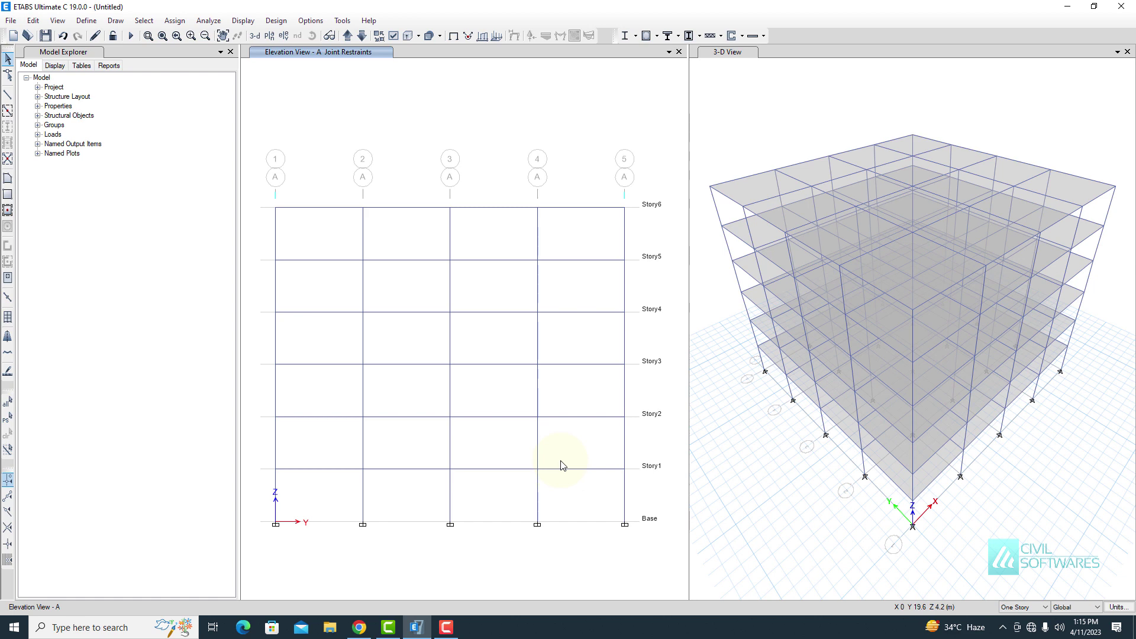
Modify mass source MsSrc1 to use only specified load patterns, and add Dead with a multiplier of 1
{"action": "left_click", "coordinate": [93, 22]}
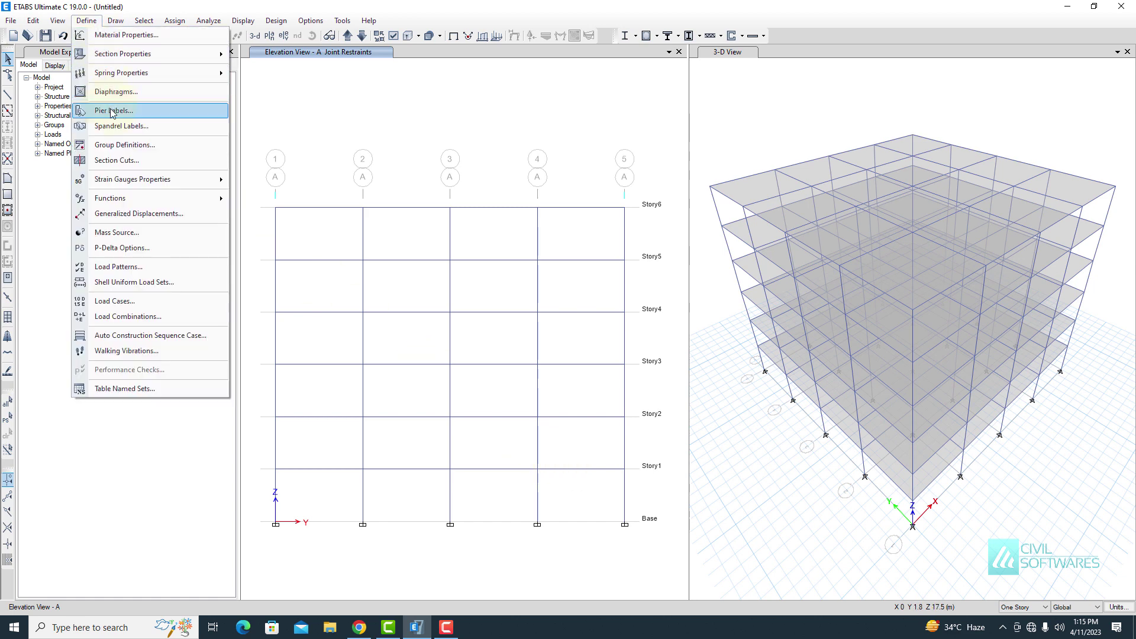
{"action": "left_click", "coordinate": [125, 231]}
{"action": "left_click", "coordinate": [625, 292]}
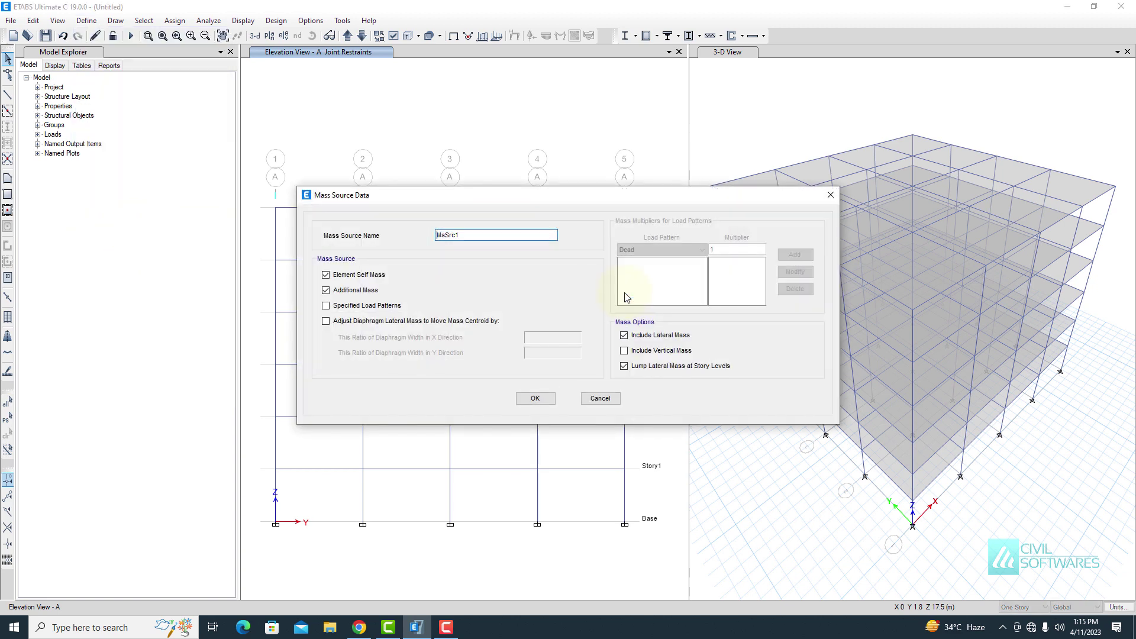
{"action": "left_click", "coordinate": [350, 291]}
{"action": "left_click", "coordinate": [341, 306]}
{"action": "left_click", "coordinate": [789, 254]}
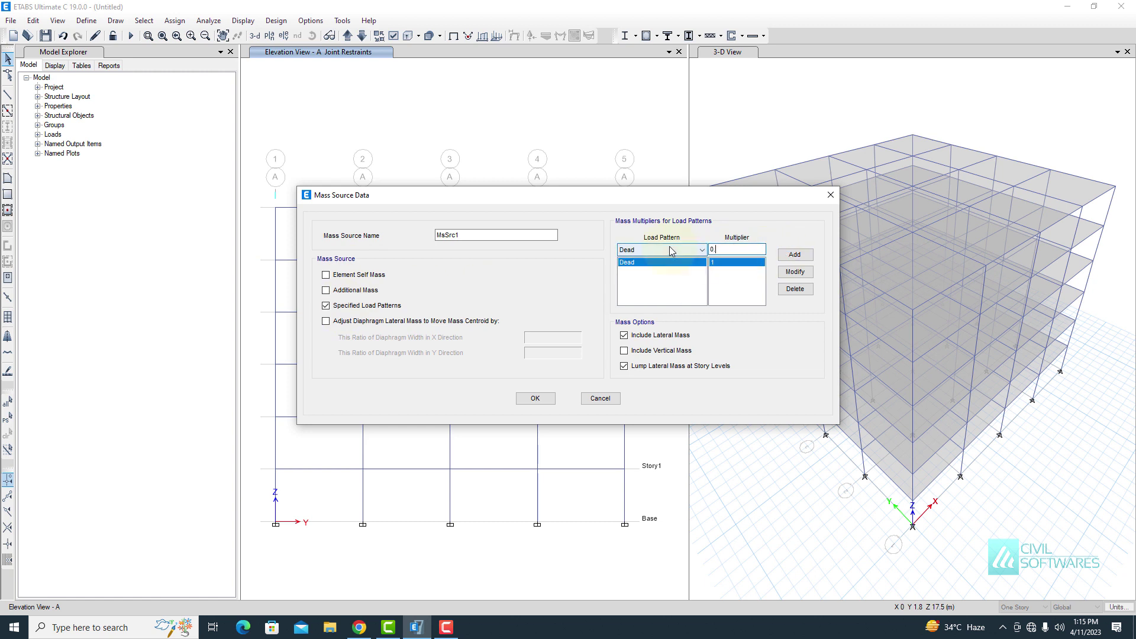
Add the Live load pattern to mass source MsSrc1 with a multiplier of 0.25 and save the mass source
{"action": "left_click", "coordinate": [794, 254]}
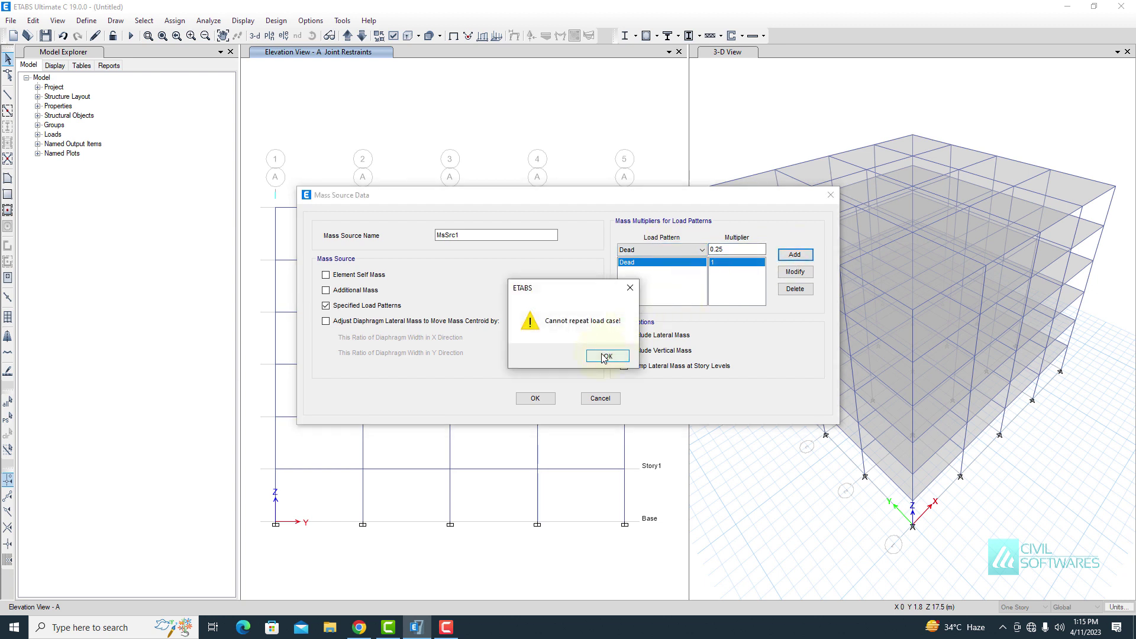
{"action": "left_click", "coordinate": [629, 287]}
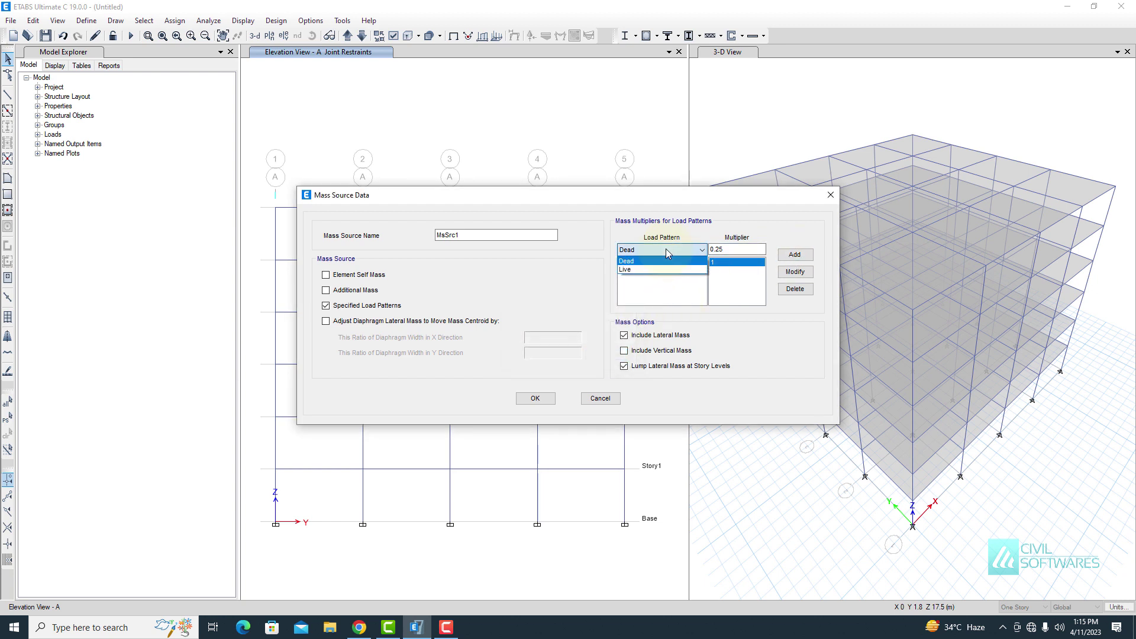
{"action": "left_click", "coordinate": [666, 248]}
{"action": "left_click", "coordinate": [649, 265]}
{"action": "left_click", "coordinate": [788, 259]}
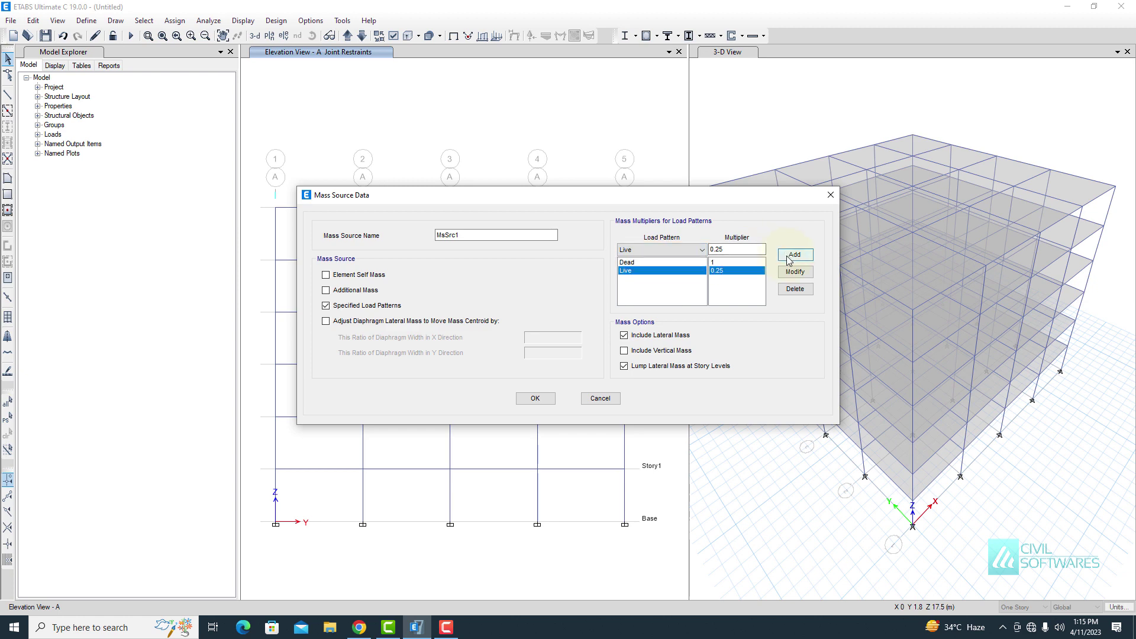
{"action": "left_click", "coordinate": [531, 400]}
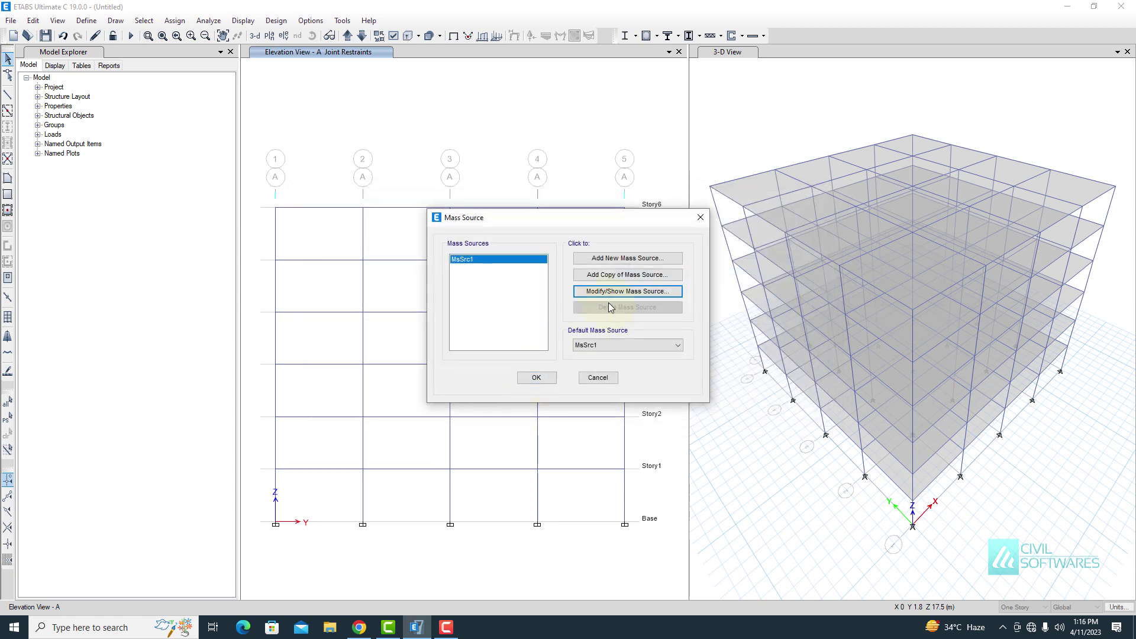
{"action": "left_click", "coordinate": [610, 293]}
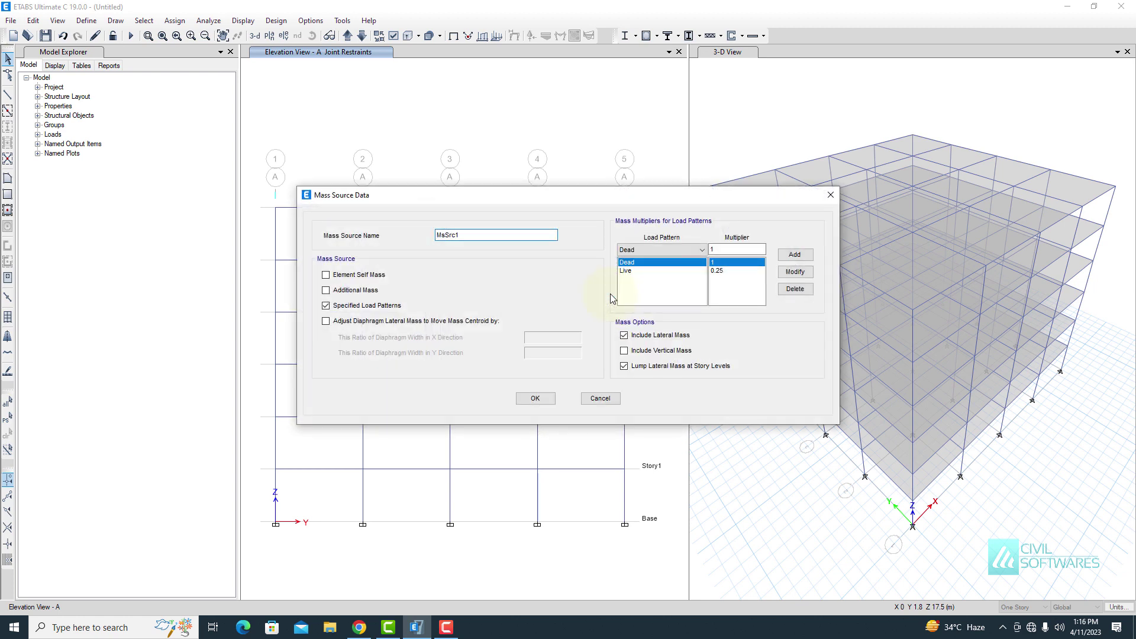
{"action": "left_click", "coordinate": [535, 396]}
{"action": "left_click", "coordinate": [539, 383]}
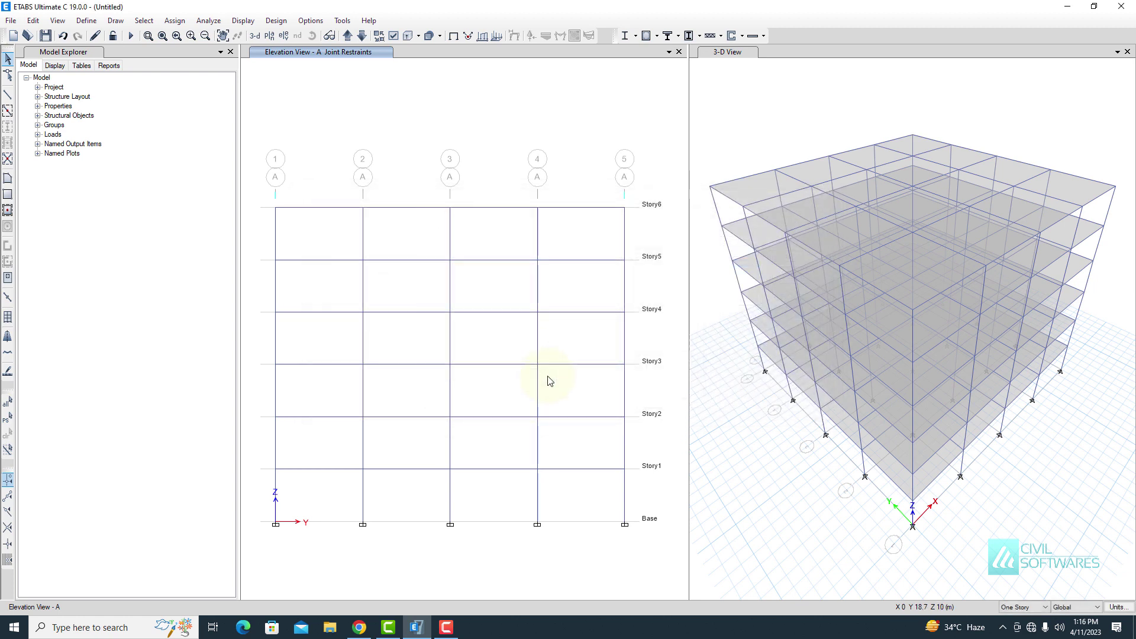
Add a load pattern named Super dead Load with type Super Dead
{"action": "left_click", "coordinate": [87, 20]}
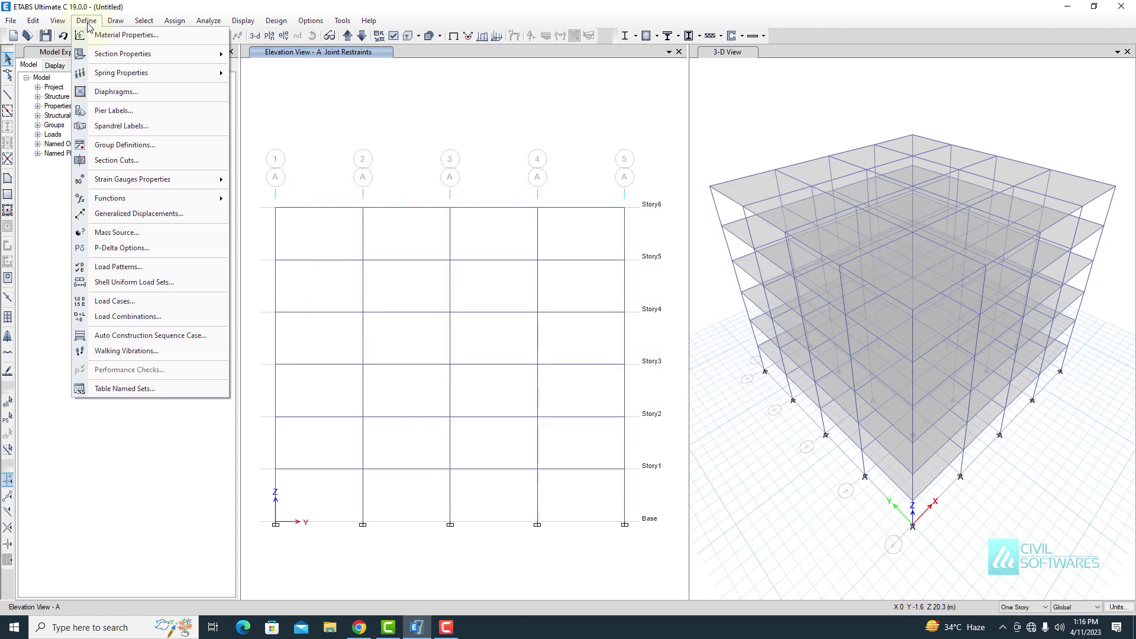
{"action": "left_click", "coordinate": [123, 267]}
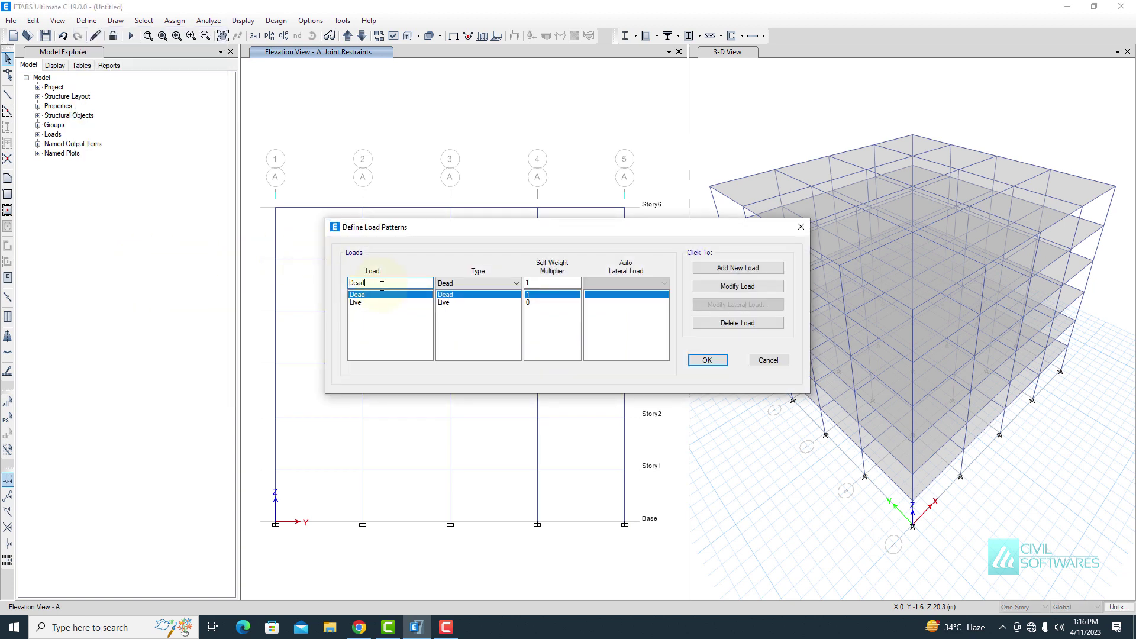
{"action": "left_click_drag", "start_coordinate": [381, 286], "coordinate": [325, 283]}
{"action": "left_click", "coordinate": [449, 283]}
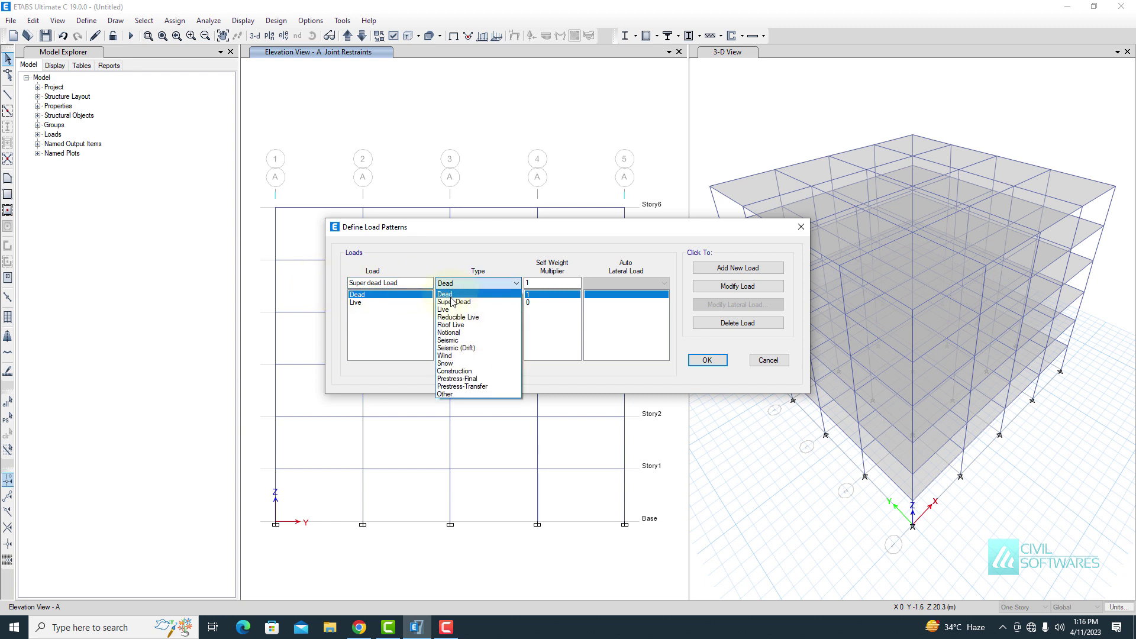
{"action": "left_click", "coordinate": [490, 299]}
{"action": "left_click", "coordinate": [737, 267]}
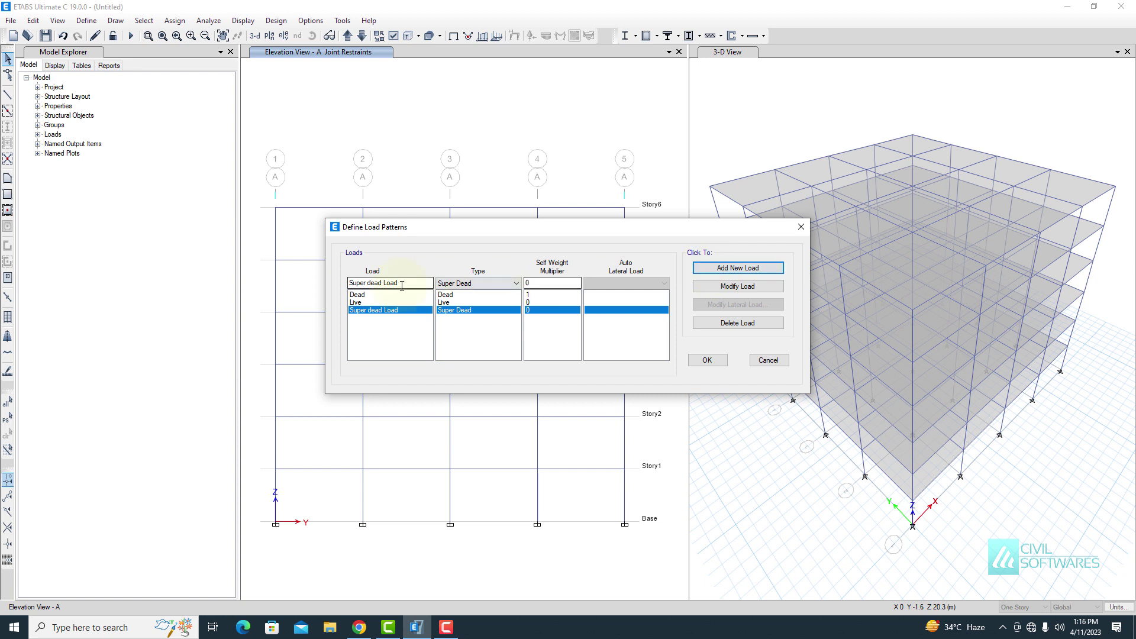
Add a Seismic load pattern named EQ X with ASCE 7-16 as its auto lateral load
{"action": "left_click_drag", "start_coordinate": [406, 283], "coordinate": [319, 281]}
{"action": "type", "text": "EQX"}
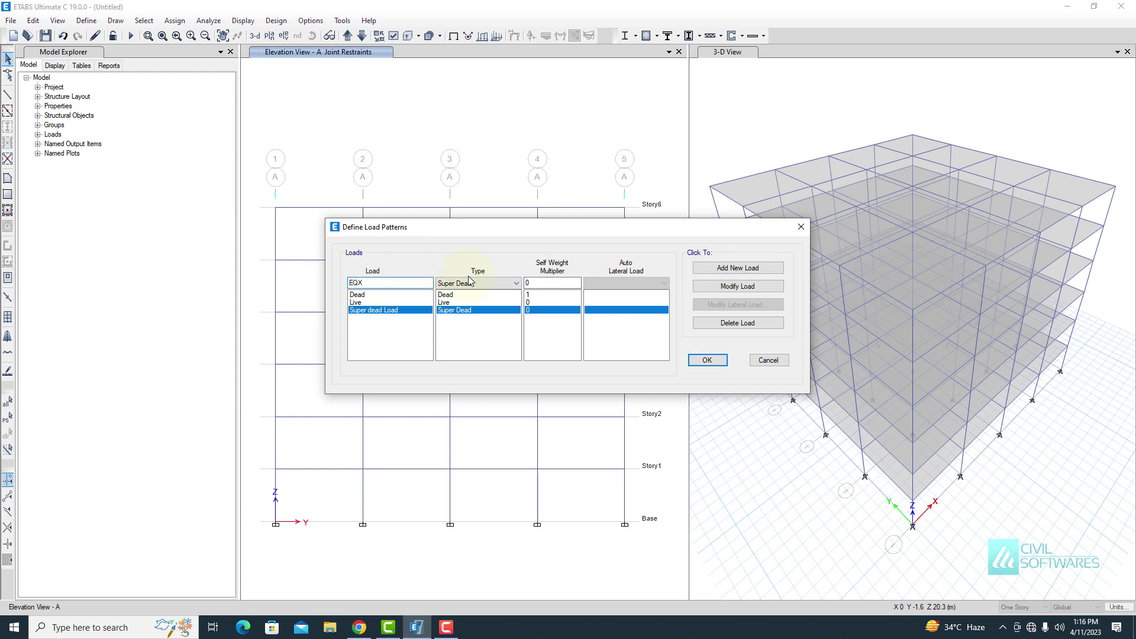
{"action": "key", "text": "BackSpace"}
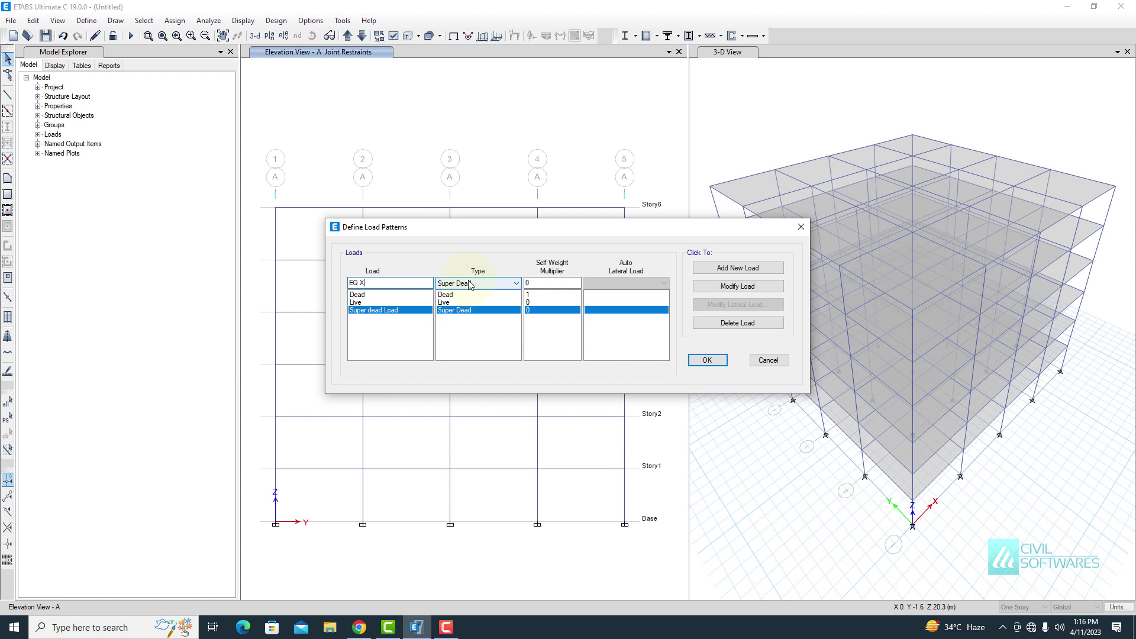
{"action": "left_click", "coordinate": [479, 285]}
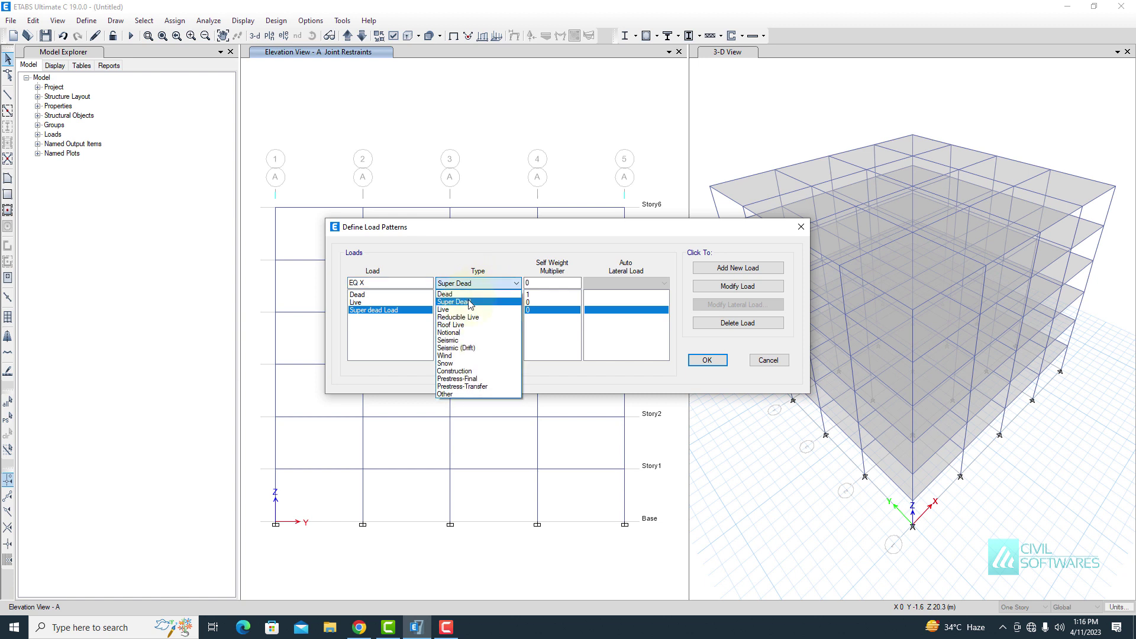
{"action": "left_click", "coordinate": [464, 341]}
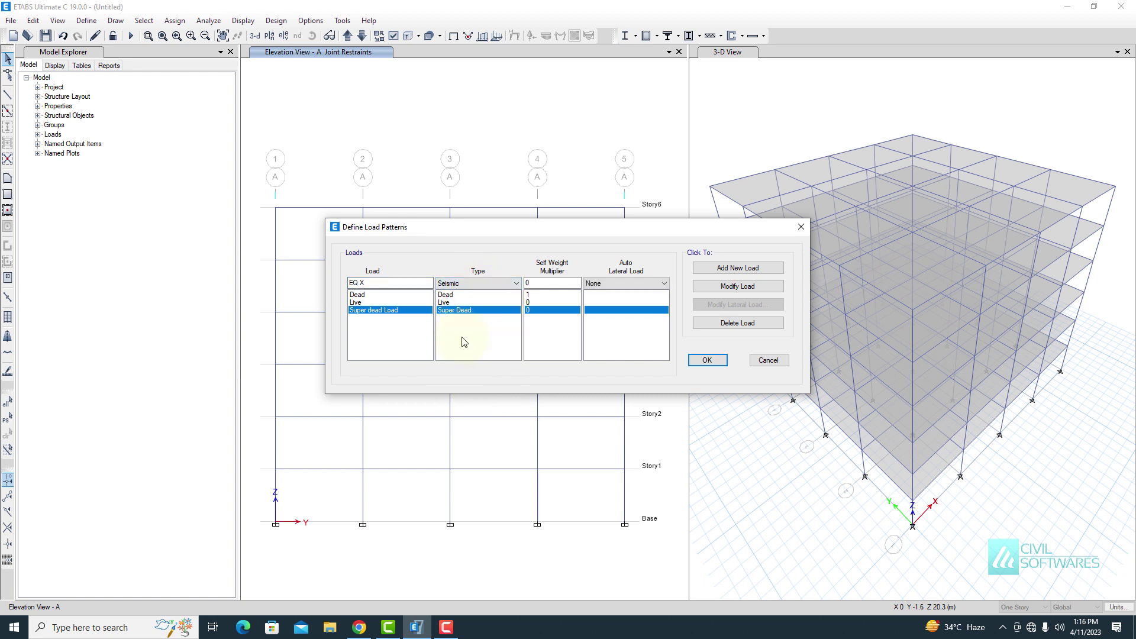
{"action": "left_click", "coordinate": [601, 283]}
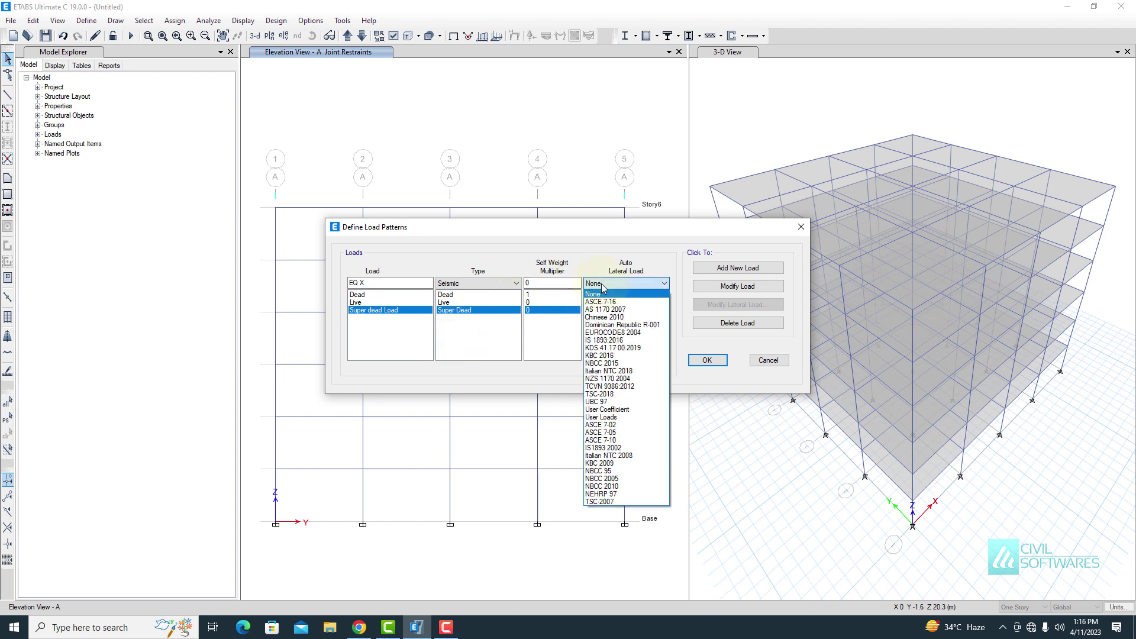
{"action": "left_click", "coordinate": [627, 302]}
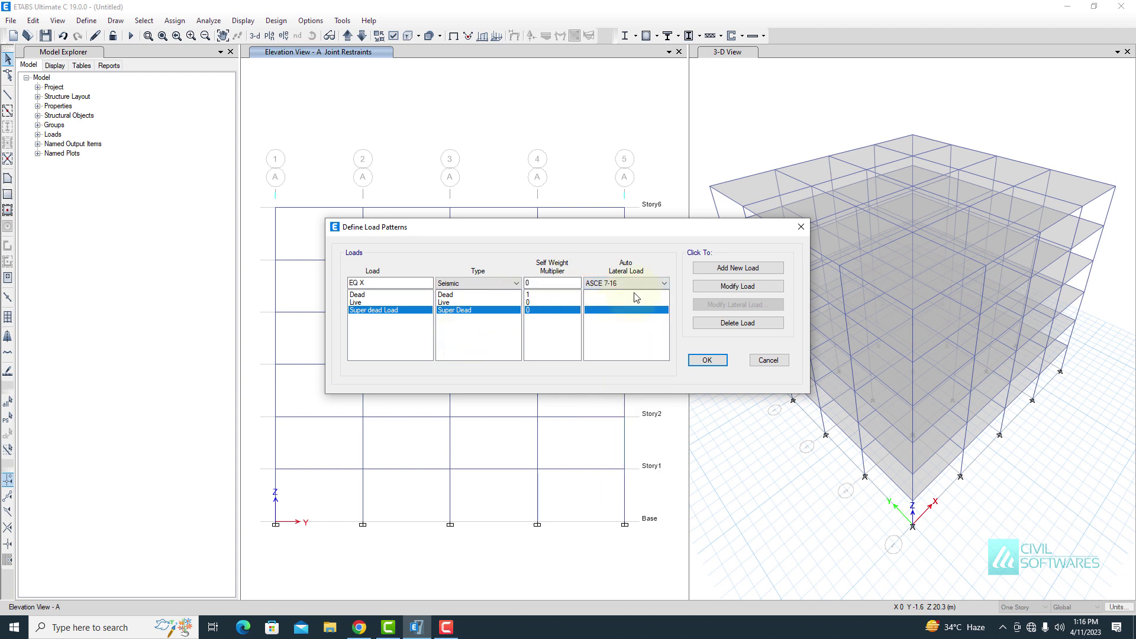
{"action": "left_click", "coordinate": [713, 269]}
Add a Seismic load pattern named EQ Y with ASCE 7-16 as its auto lateral load
{"action": "left_click", "coordinate": [384, 282]}
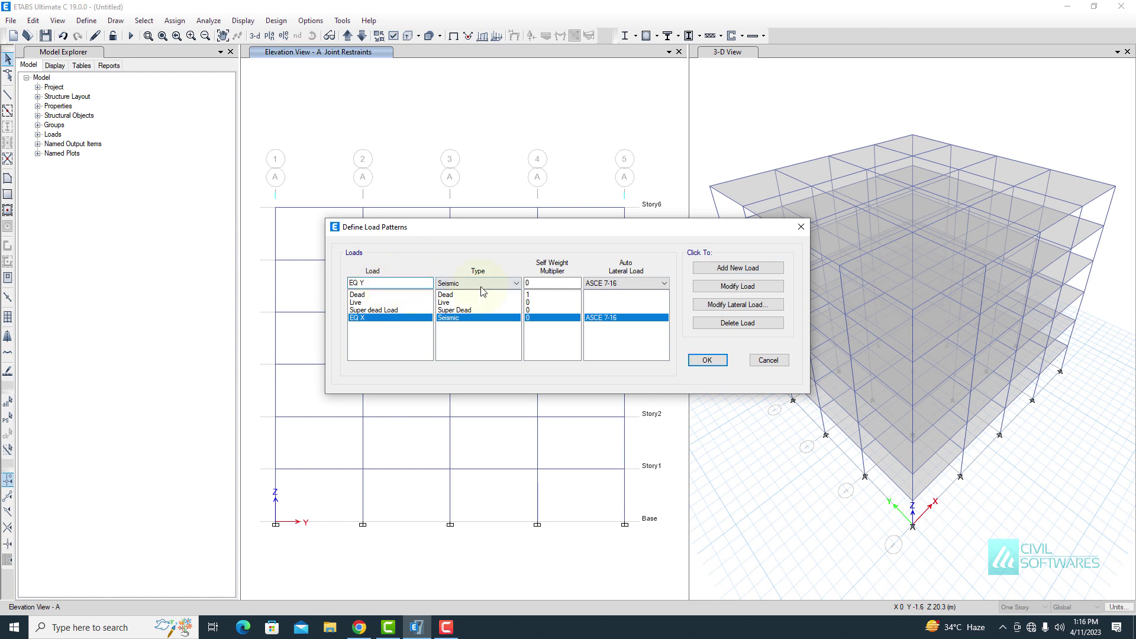
{"action": "left_click", "coordinate": [738, 268]}
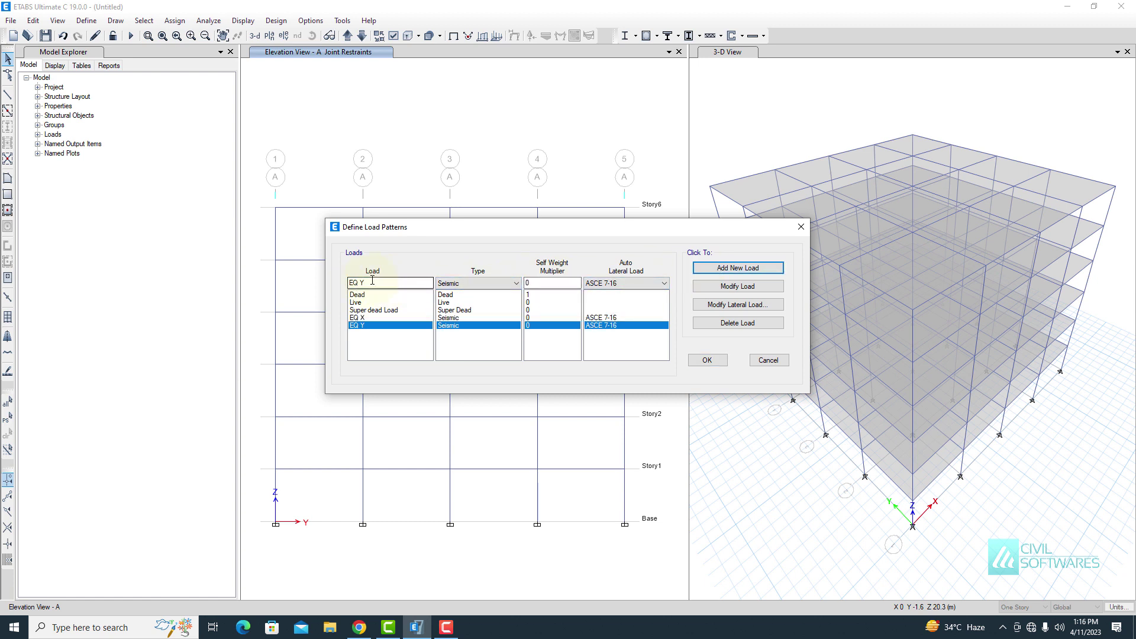
Add two Wind load patterns named Wind X and Wind Y, both with ASCE 7-16 as the auto lateral load
{"action": "left_click_drag", "start_coordinate": [372, 280], "coordinate": [311, 282]}
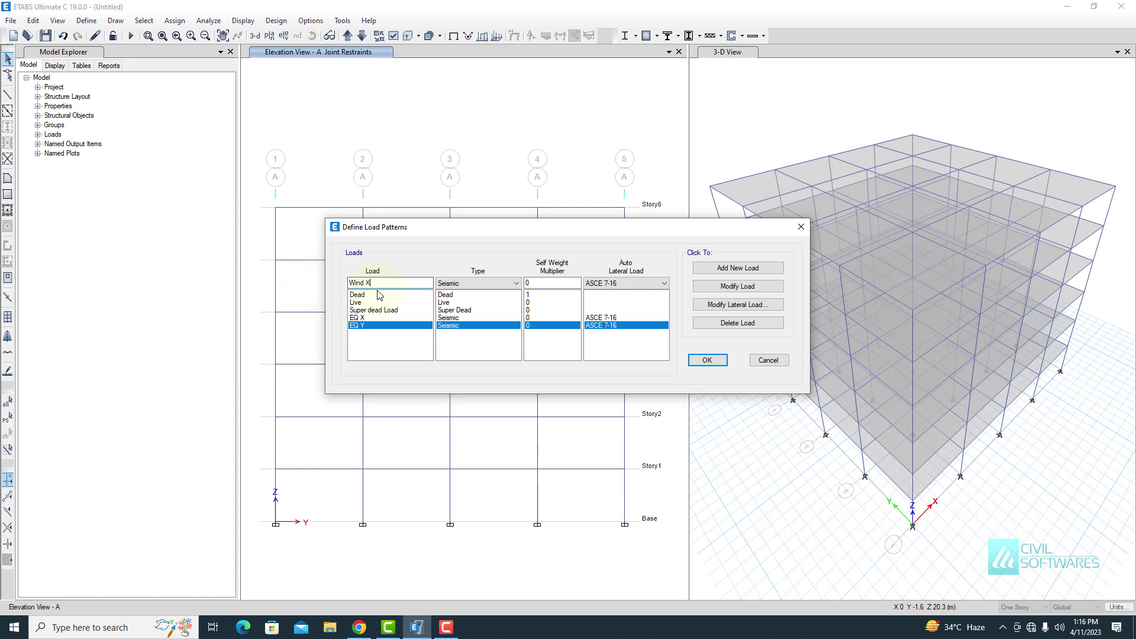
{"action": "type", "text": "Wind X"}
{"action": "left_click", "coordinate": [477, 283]}
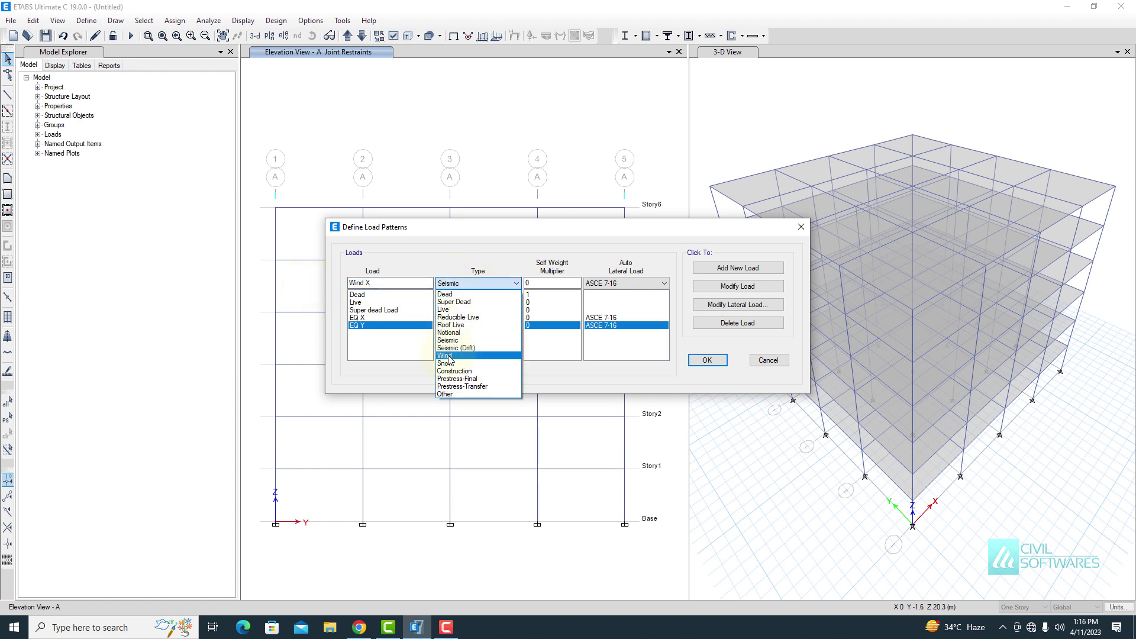
{"action": "left_click", "coordinate": [448, 356]}
{"action": "left_click", "coordinate": [607, 284]}
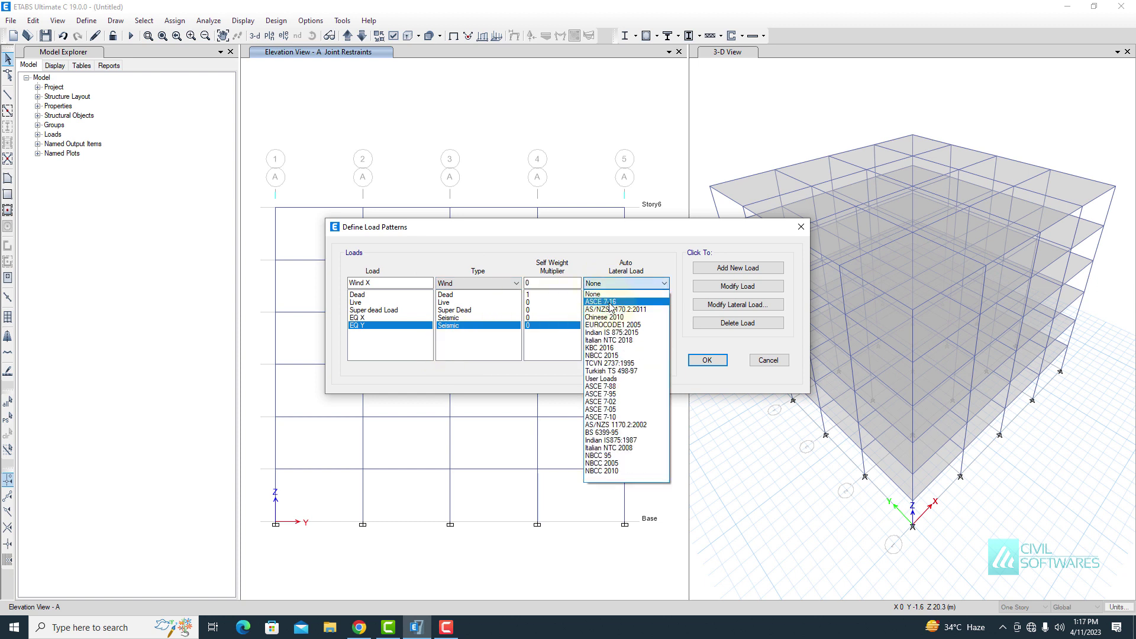
{"action": "left_click", "coordinate": [610, 302]}
{"action": "left_click", "coordinate": [737, 268]}
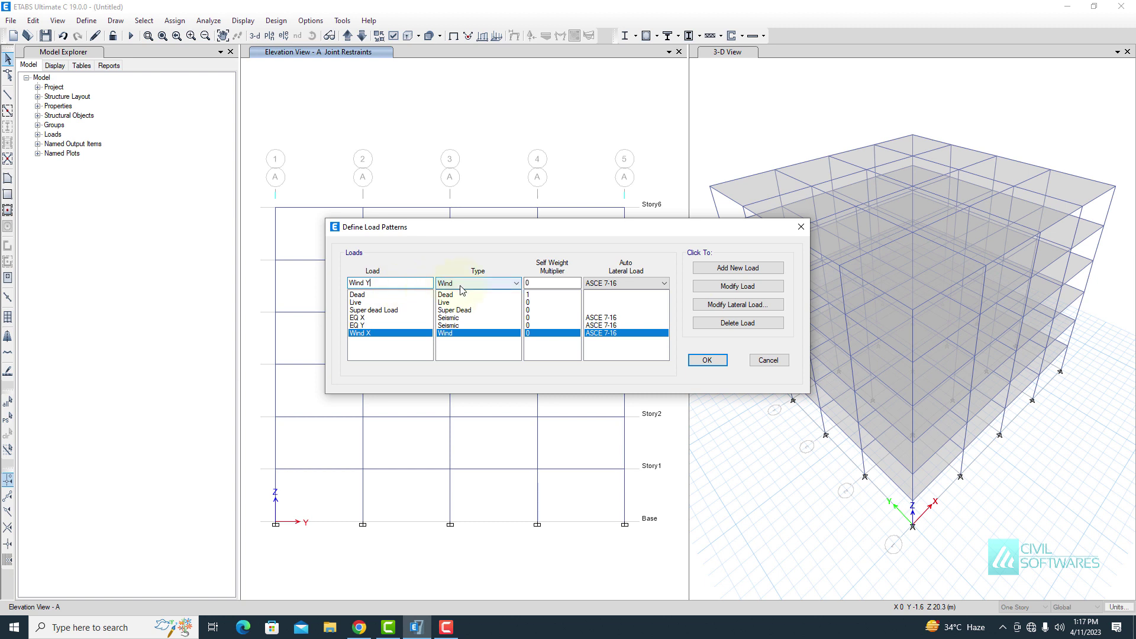
{"action": "left_click", "coordinate": [713, 270]}
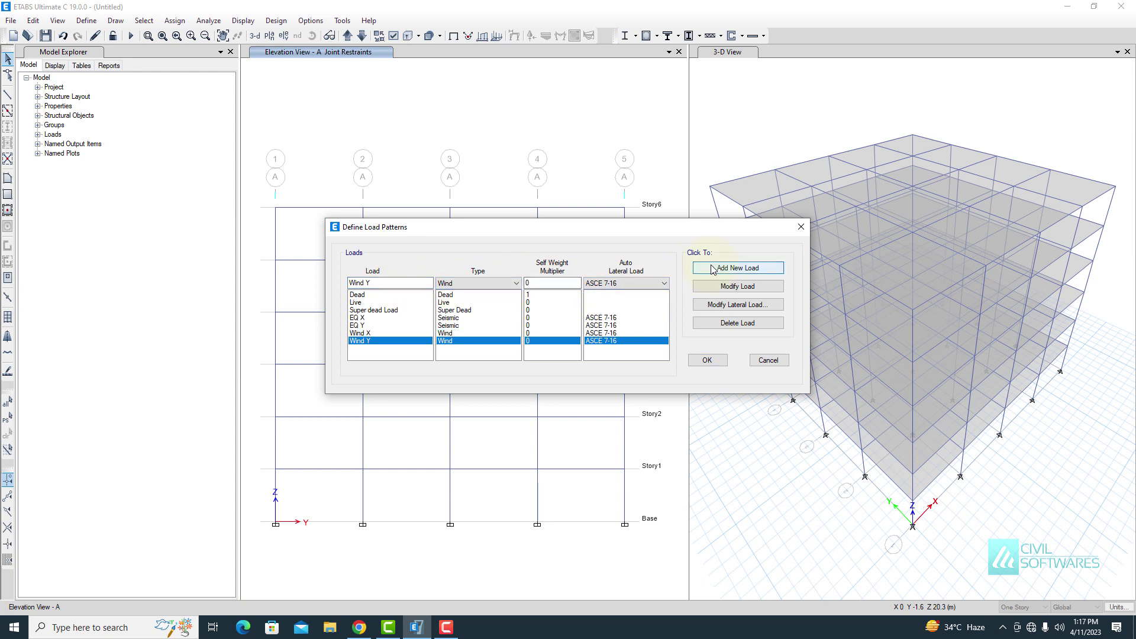
Modify the lateral load of EQ X so that only X Dir + Eccentricity is active
{"action": "left_click", "coordinate": [364, 317]}
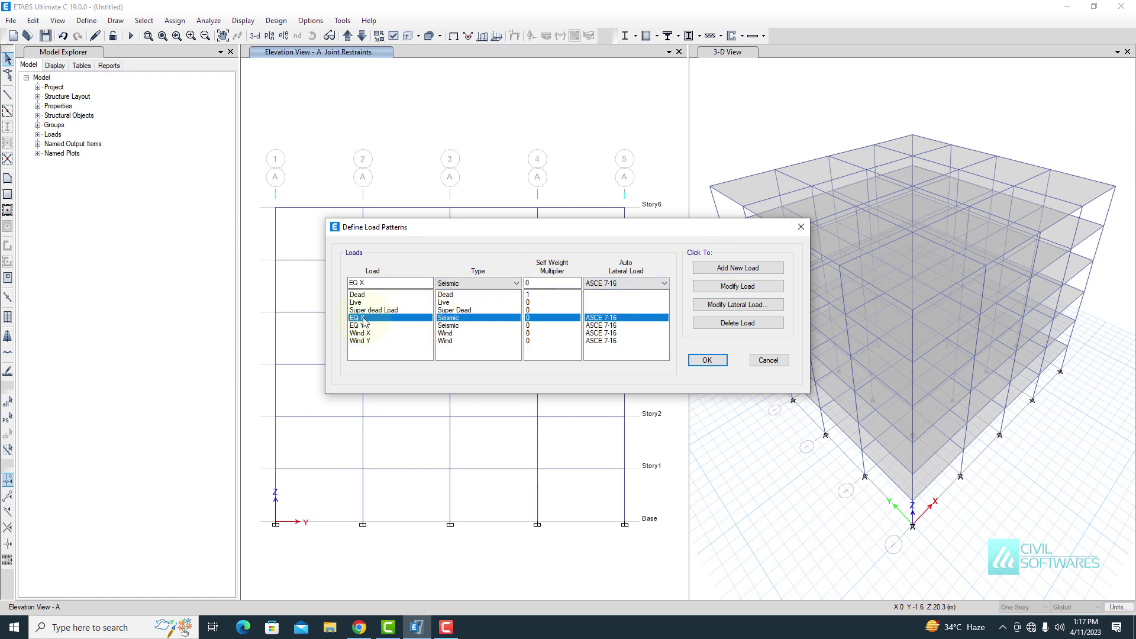
{"action": "left_click", "coordinate": [738, 304]}
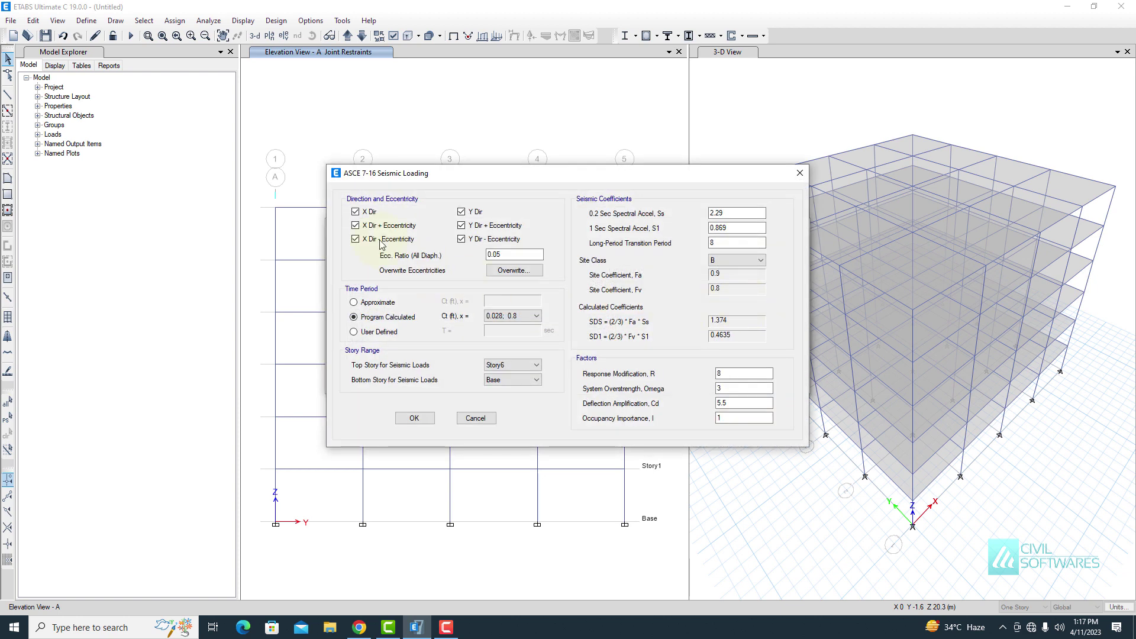
{"action": "left_click", "coordinate": [368, 214]}
{"action": "left_click", "coordinate": [371, 240]}
{"action": "left_click", "coordinate": [476, 240]}
{"action": "left_click", "coordinate": [476, 228]}
Set EQ X's spectral accelerations to Ss 1.15 and S1 0.51 and accept its seismic loading
{"action": "left_click_drag", "start_coordinate": [732, 216], "coordinate": [699, 213]}
{"action": "type", "text": "1.15"}
{"action": "key", "text": "Tab"}
{"action": "left_click", "coordinate": [729, 244]}
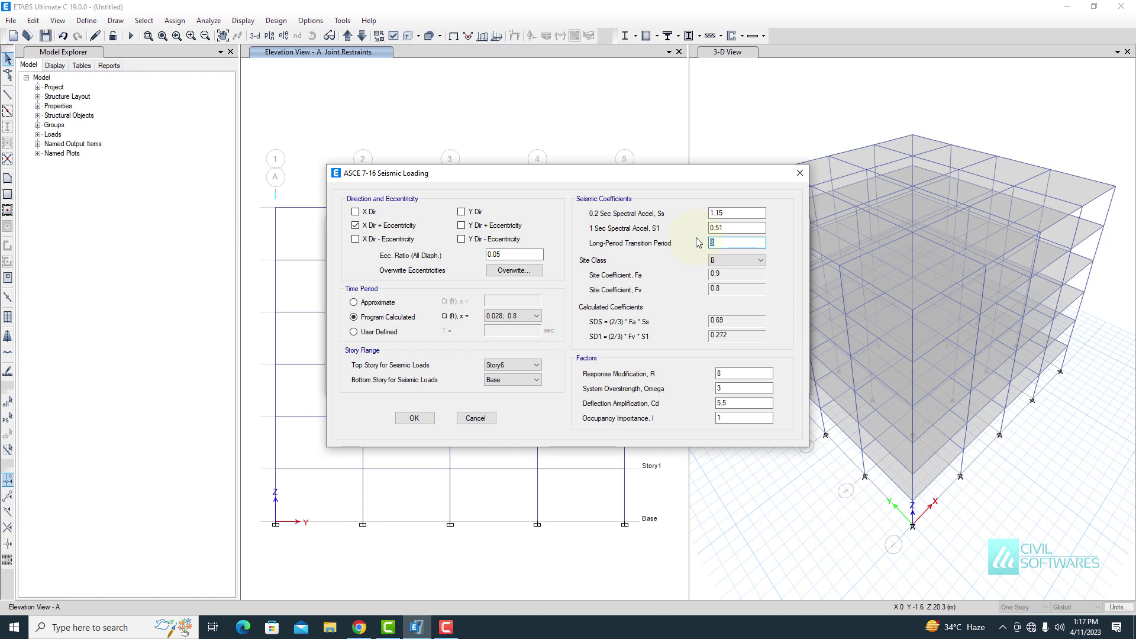
{"action": "key", "text": "Tab"}
{"action": "key", "text": "Tab"}
{"action": "key", "text": "Tab"}
{"action": "key", "text": "Tab"}
{"action": "left_click", "coordinate": [722, 416]}
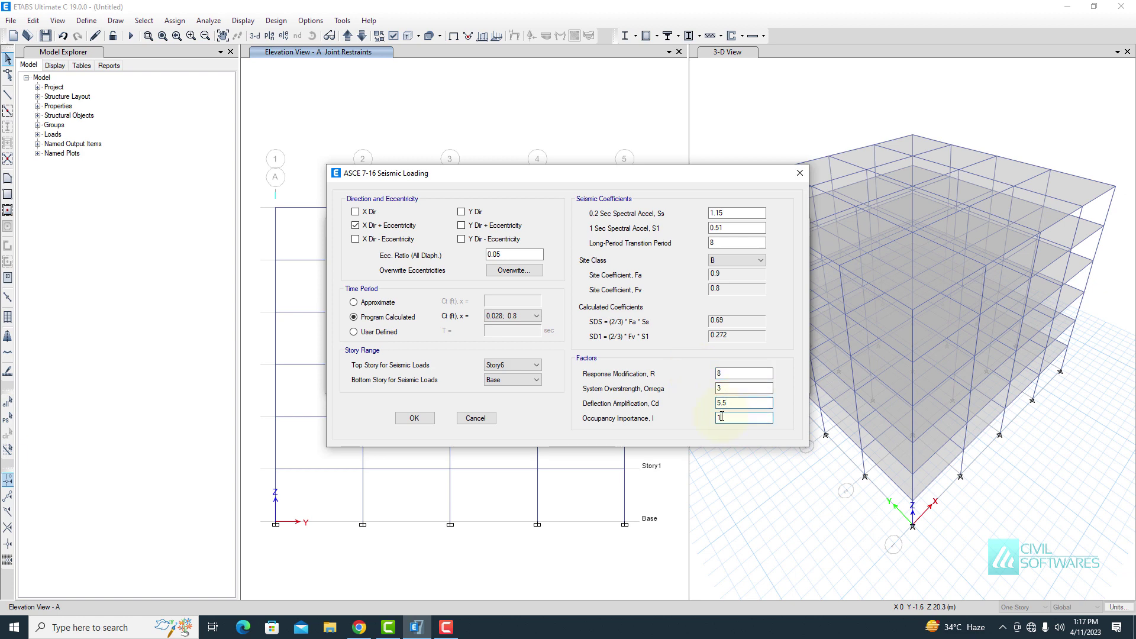
{"action": "left_click", "coordinate": [414, 418]}
Modify the lateral load of EQ Y so that only Y Dir + Eccentricity is active
{"action": "left_click", "coordinate": [358, 326]}
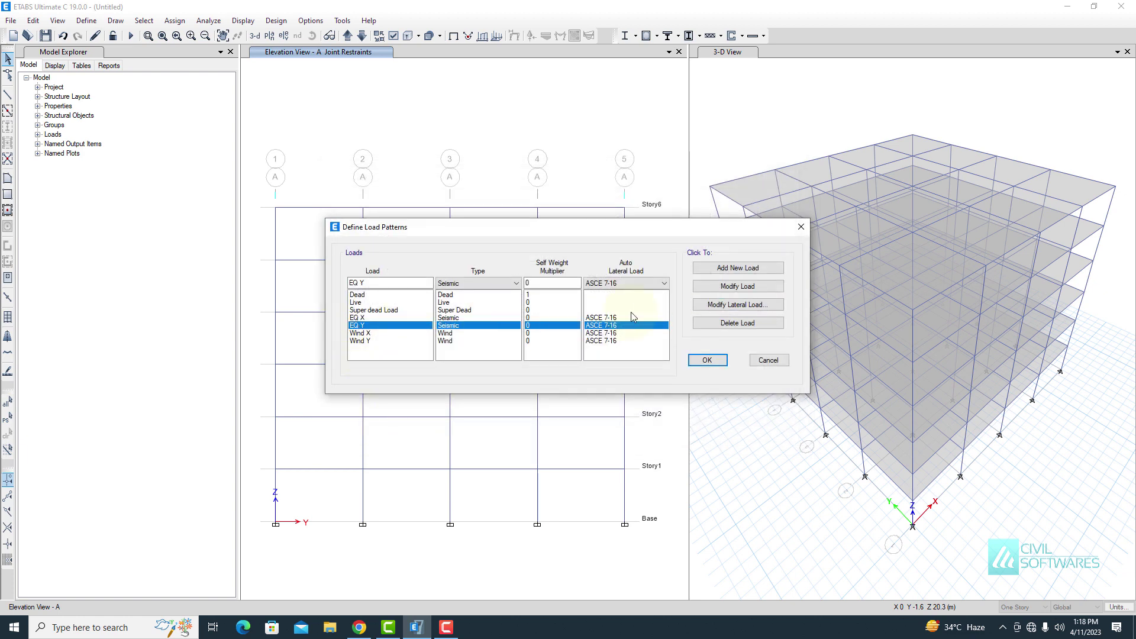
{"action": "left_click", "coordinate": [702, 305]}
{"action": "left_click", "coordinate": [371, 213]}
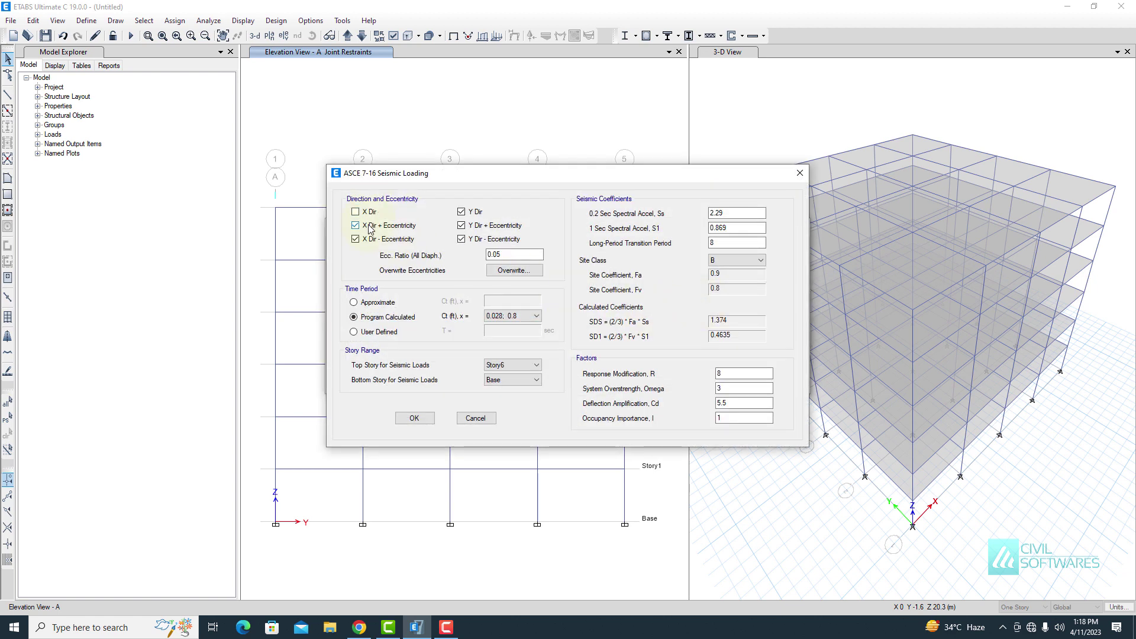
{"action": "left_click", "coordinate": [371, 231]}
{"action": "left_click", "coordinate": [375, 244]}
{"action": "left_click", "coordinate": [488, 239]}
{"action": "left_click", "coordinate": [464, 212]}
Set EQ Y's spectral accelerations to Ss 1.15 and S1 0.51 and accept its seismic loading
{"action": "left_click", "coordinate": [725, 214]}
{"action": "left_click_drag", "start_coordinate": [725, 214], "coordinate": [691, 214]}
{"action": "type", "text": "1.15"}
{"action": "double_click", "coordinate": [713, 230]}
{"action": "type", "text": "0.51"}
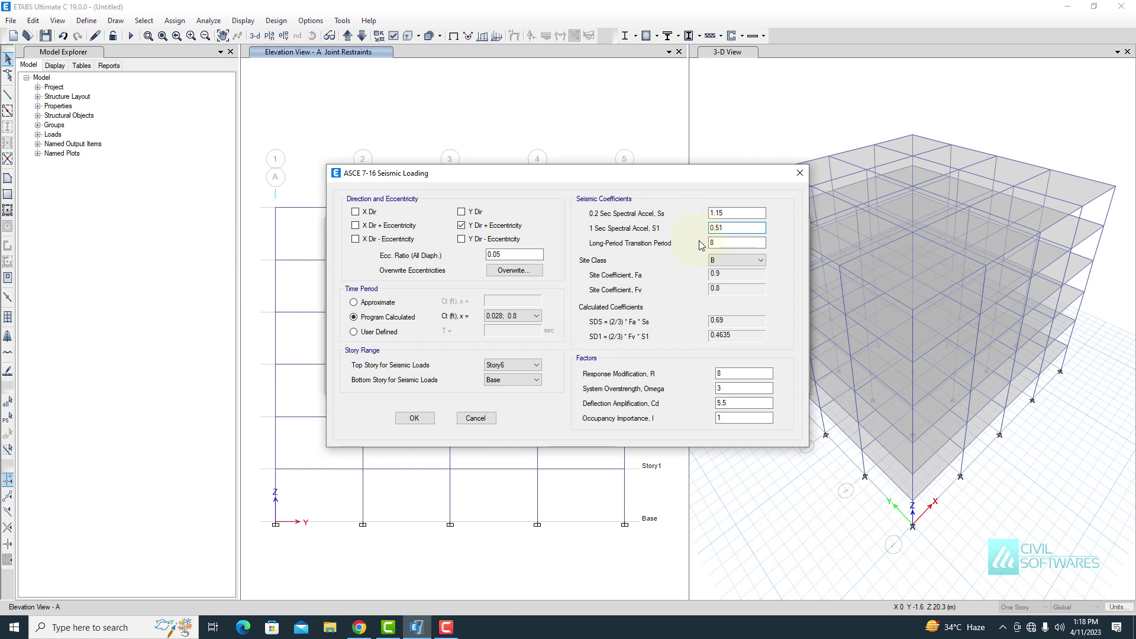
{"action": "left_click", "coordinate": [723, 246]}
{"action": "left_click", "coordinate": [416, 419]}
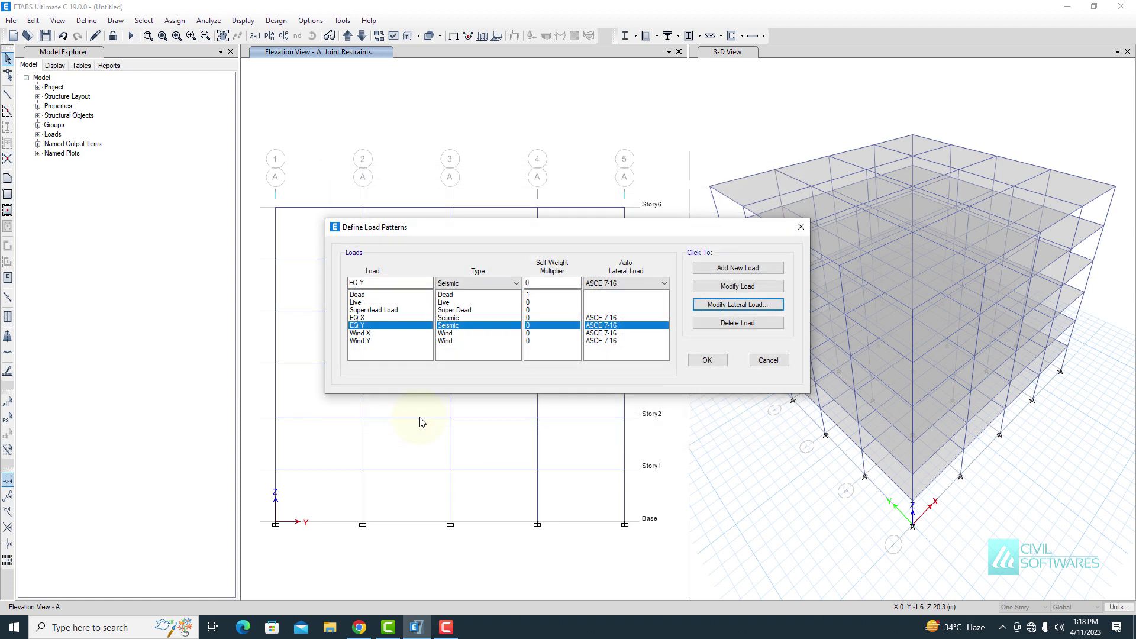
Set the bottom story of Wind X's exposure height to Story1 and save the load pattern definitions
{"action": "left_click", "coordinate": [366, 334]}
{"action": "left_click", "coordinate": [705, 306]}
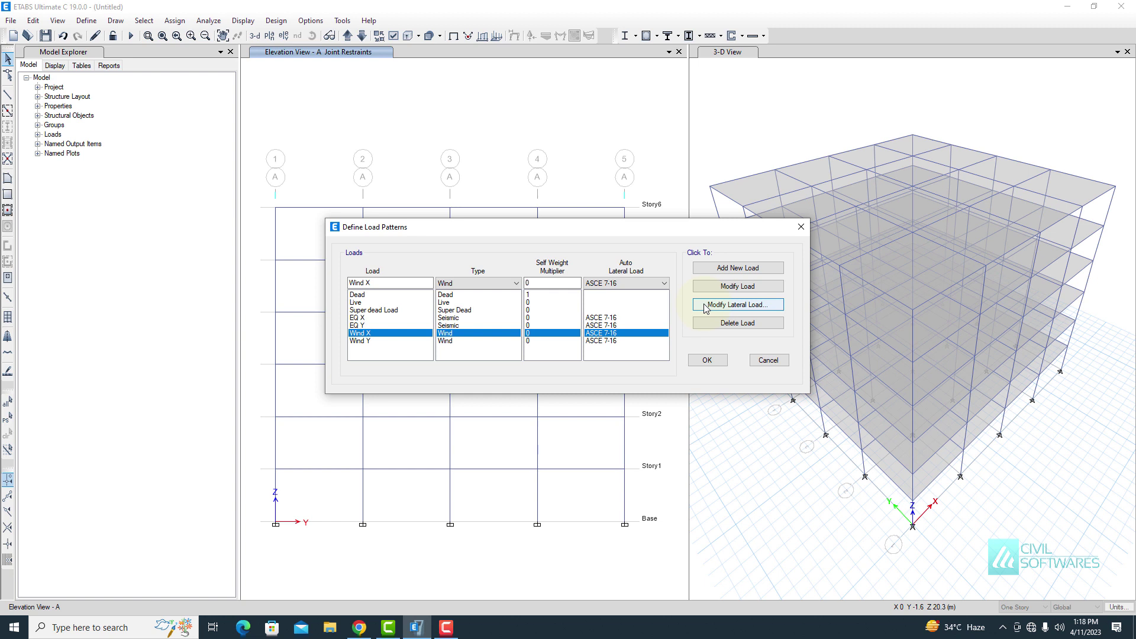
{"action": "left_click", "coordinate": [705, 306]}
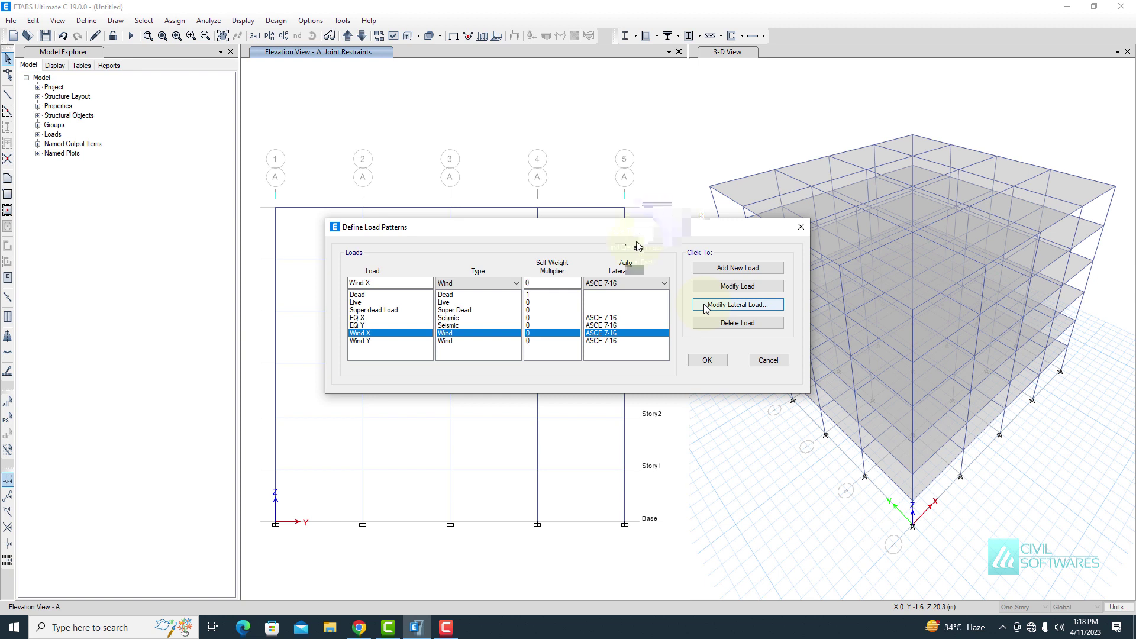
{"action": "left_click", "coordinate": [720, 359]}
{"action": "left_click", "coordinate": [710, 416]}
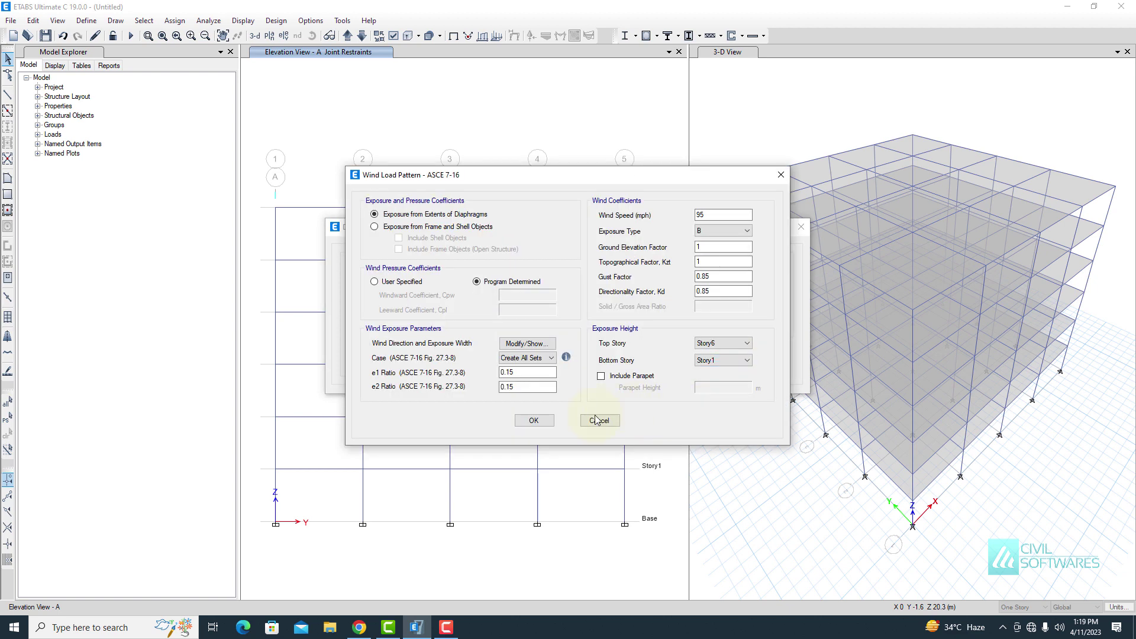
{"action": "left_click", "coordinate": [534, 423]}
{"action": "left_click", "coordinate": [706, 360]}
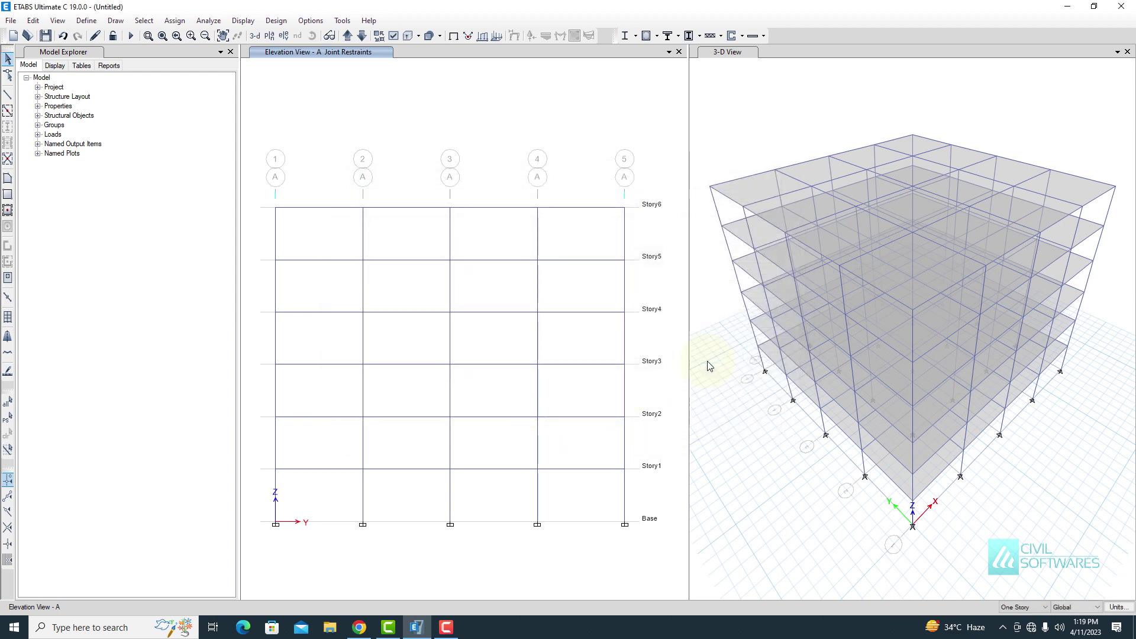
Review the list of defined load cases and their types
{"action": "left_click", "coordinate": [84, 21]}
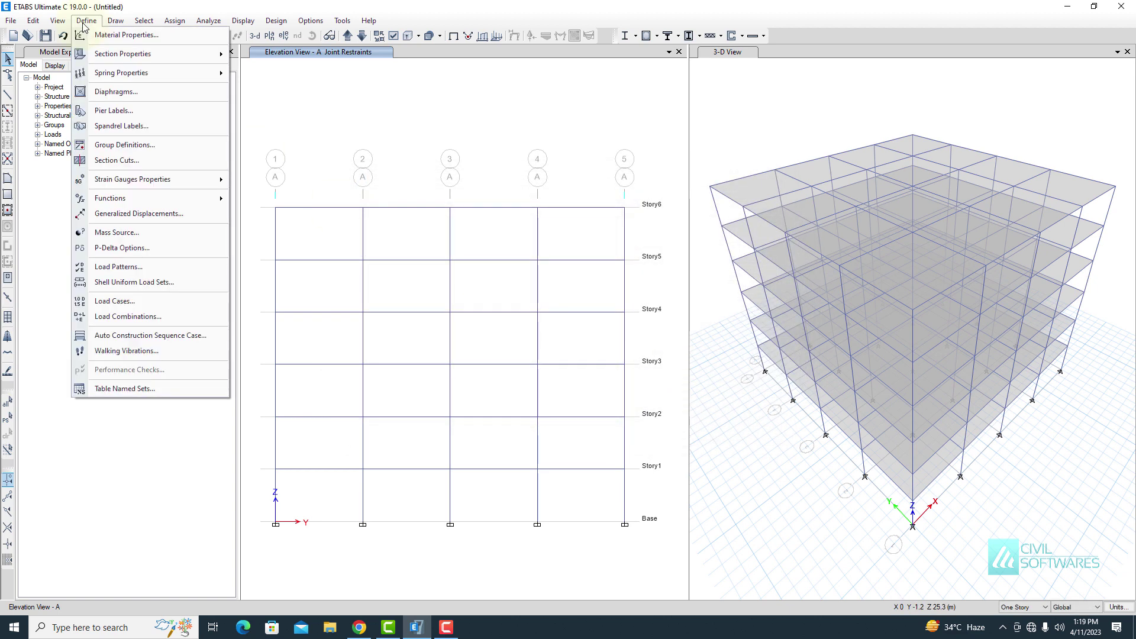
{"action": "left_click", "coordinate": [122, 303]}
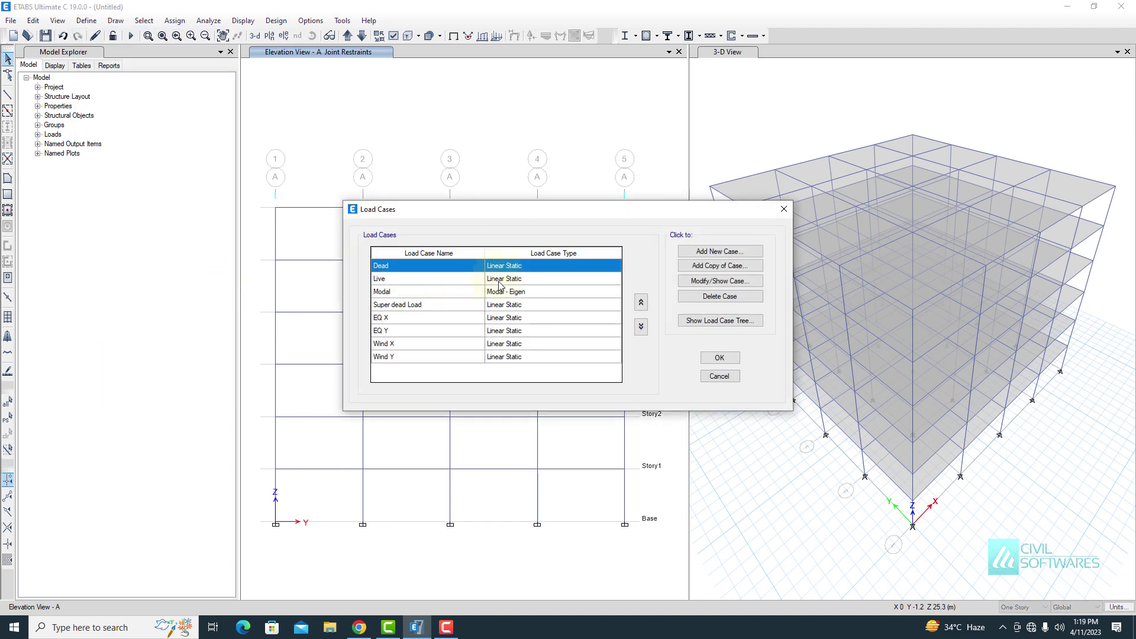
{"action": "left_click", "coordinate": [719, 358]}
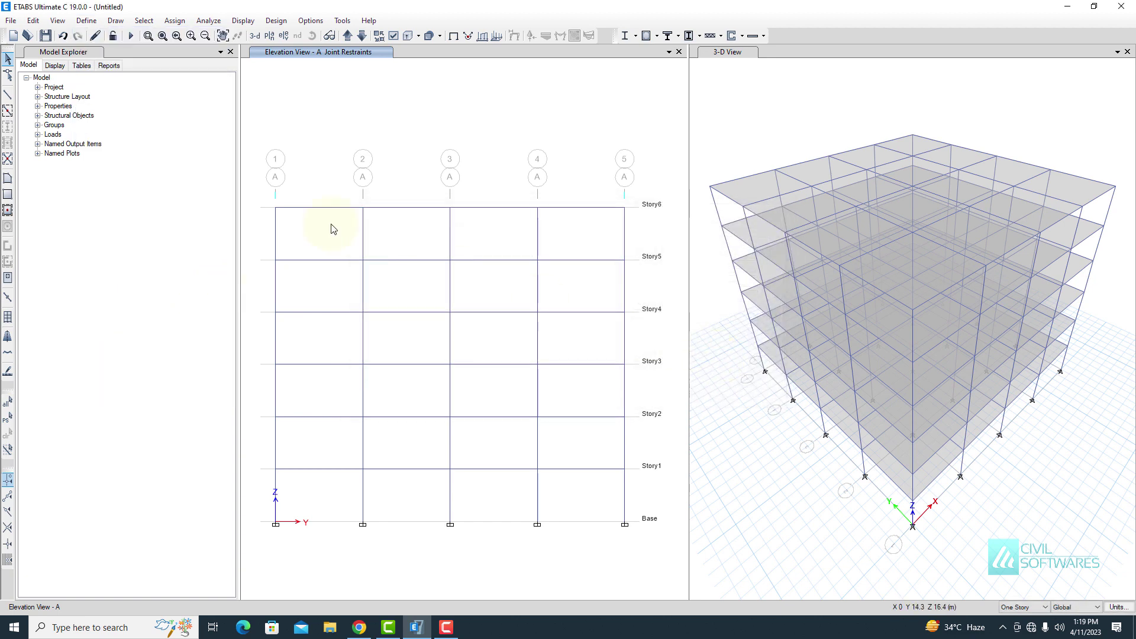
Add the default design load combinations for Concrete Frame Design and save them
{"action": "left_click", "coordinate": [86, 21]}
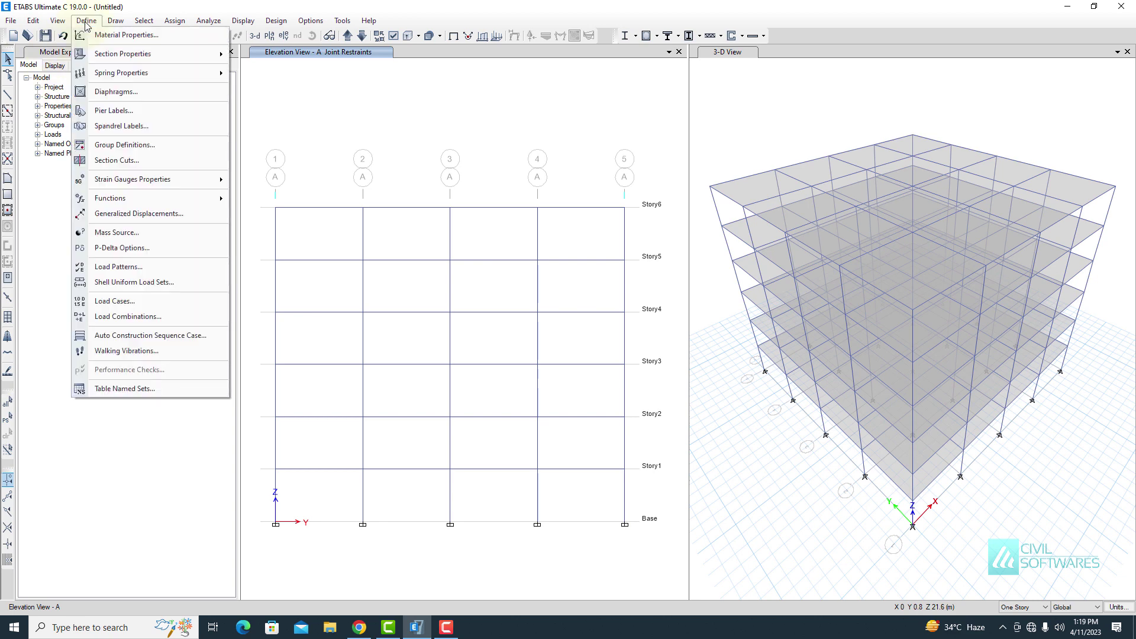
{"action": "left_click", "coordinate": [122, 319]}
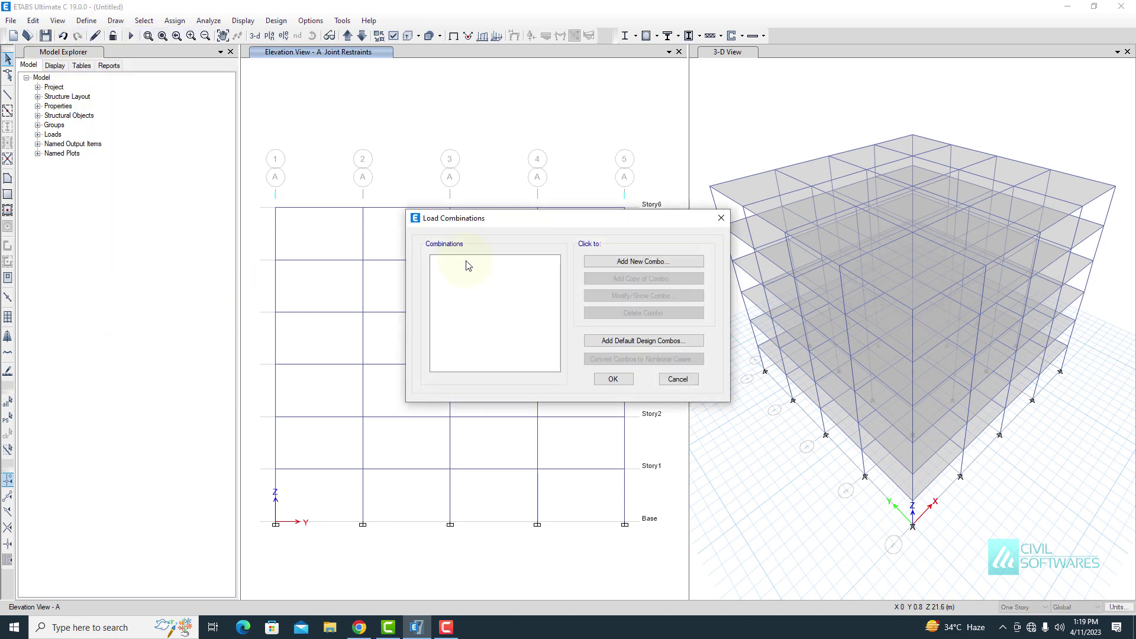
{"action": "left_click", "coordinate": [642, 341]}
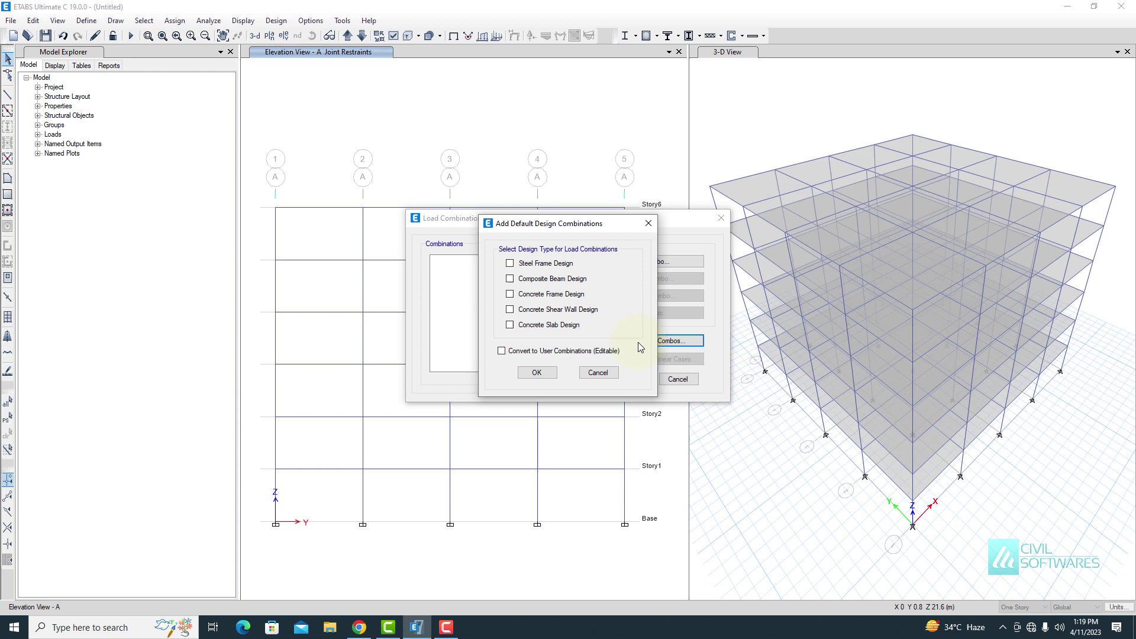
{"action": "left_click", "coordinate": [521, 298]}
{"action": "left_click", "coordinate": [528, 373]}
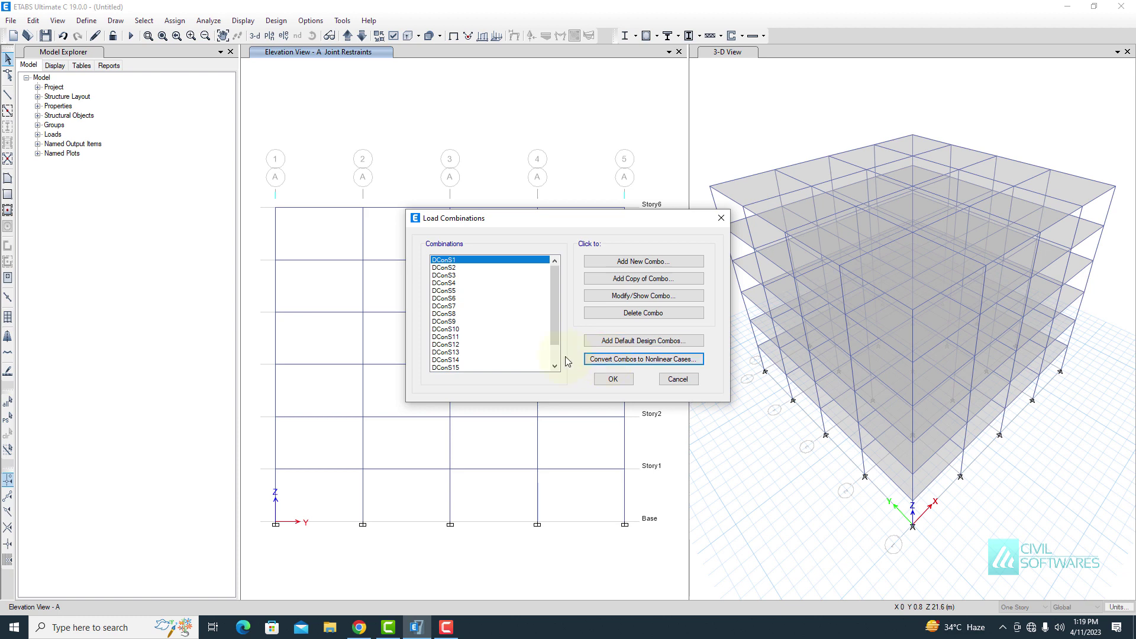
{"action": "left_click_drag", "start_coordinate": [556, 339], "coordinate": [556, 370]}
{"action": "left_click", "coordinate": [614, 381]}
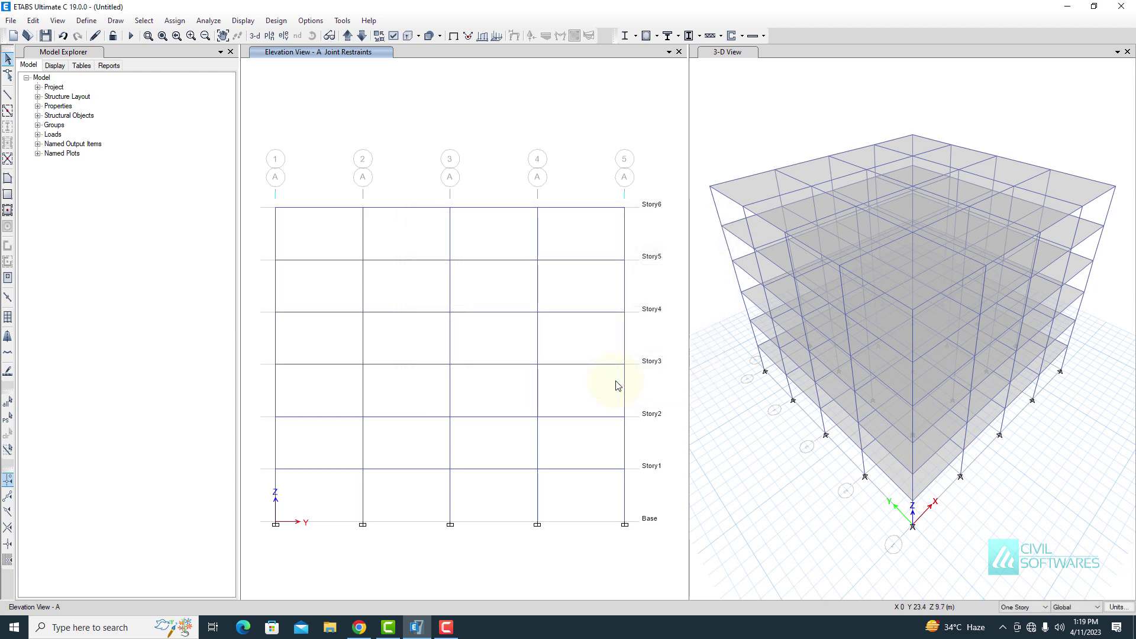
Add a new ASCE 7-10 response spectrum function named Response Spec
{"action": "left_click", "coordinate": [84, 20]}
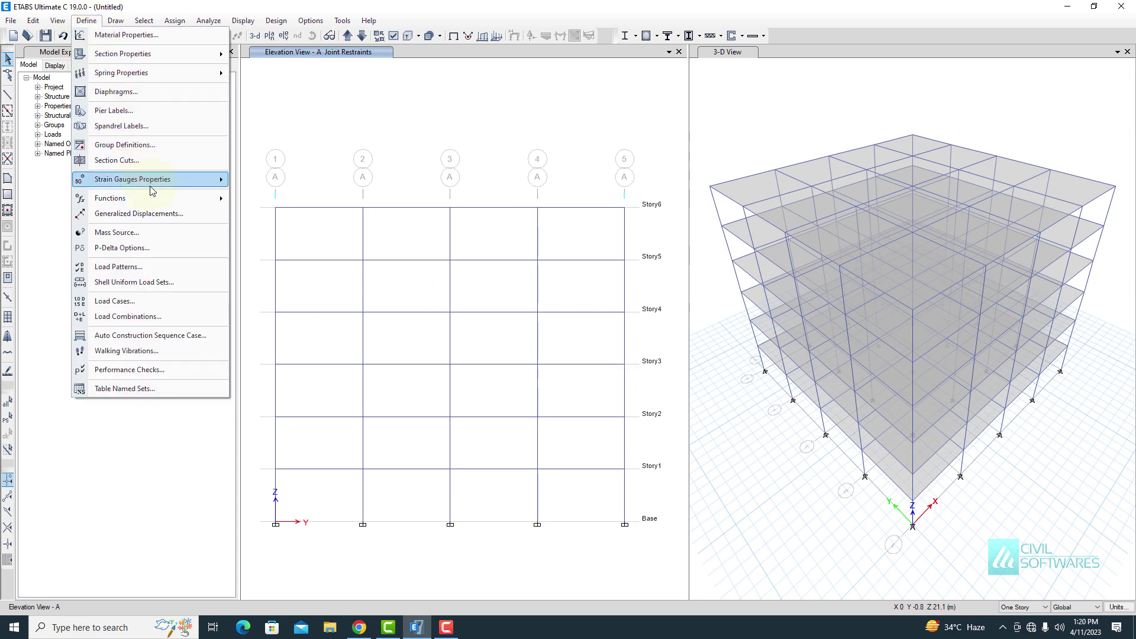
{"action": "mouse_move", "coordinate": [169, 197]}
{"action": "left_click", "coordinate": [263, 200]}
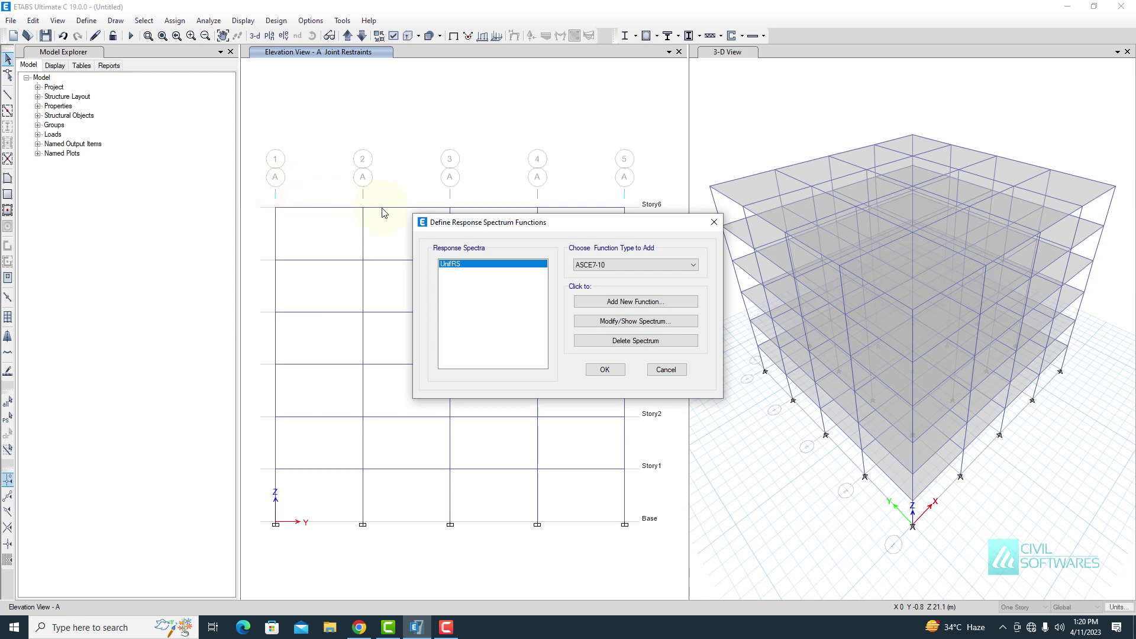
{"action": "left_click", "coordinate": [620, 303]}
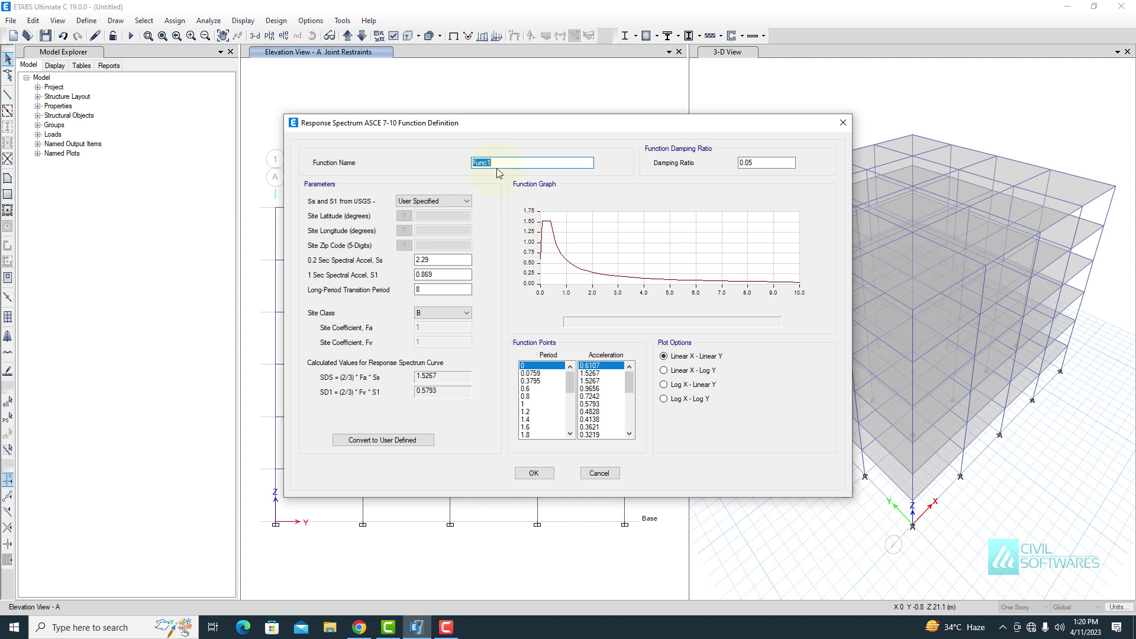
{"action": "type", "text": "Response Spec"}
Set the Response Spec function's Ss to 1.51 and S1 to 0.51, keep site class B, and save the function
{"action": "left_click", "coordinate": [445, 259]}
{"action": "left_click_drag", "start_coordinate": [445, 259], "coordinate": [414, 260]}
{"action": "type", "text": "1.51"}
{"action": "key", "text": "Tab"}
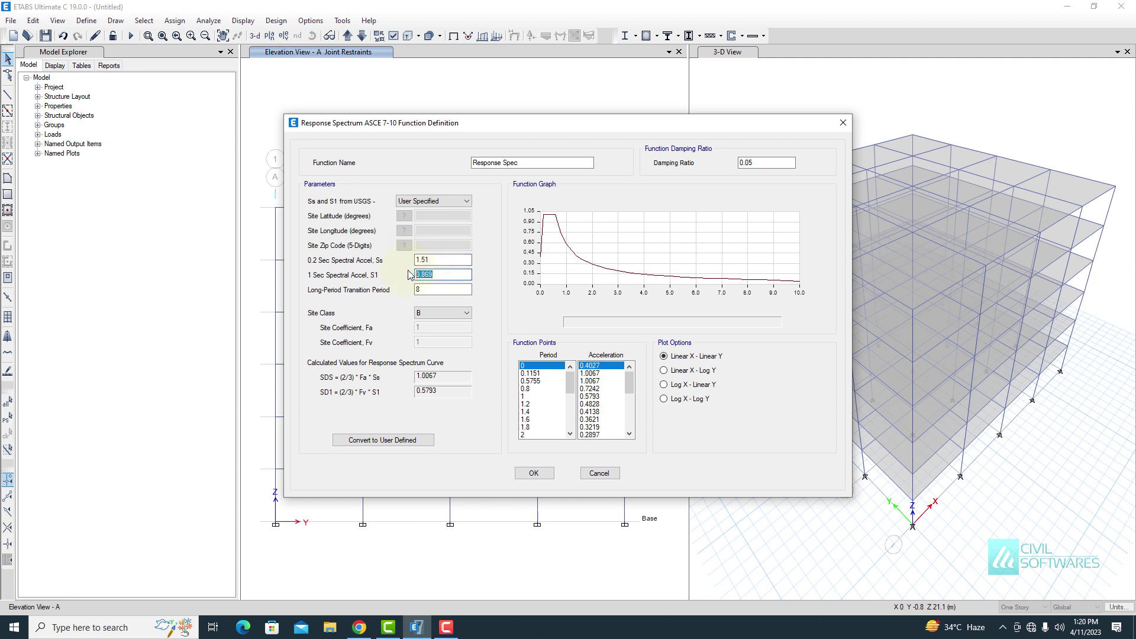
{"action": "type", "text": "0.51"}
{"action": "left_click", "coordinate": [428, 290]}
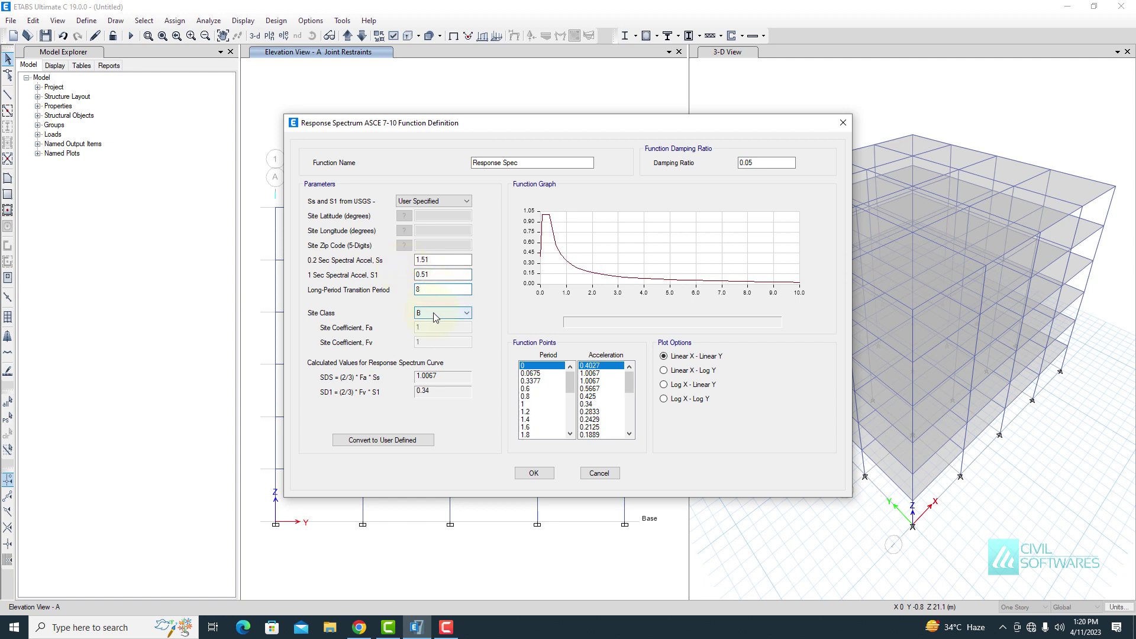
{"action": "left_click", "coordinate": [434, 313]}
{"action": "left_click", "coordinate": [435, 312]}
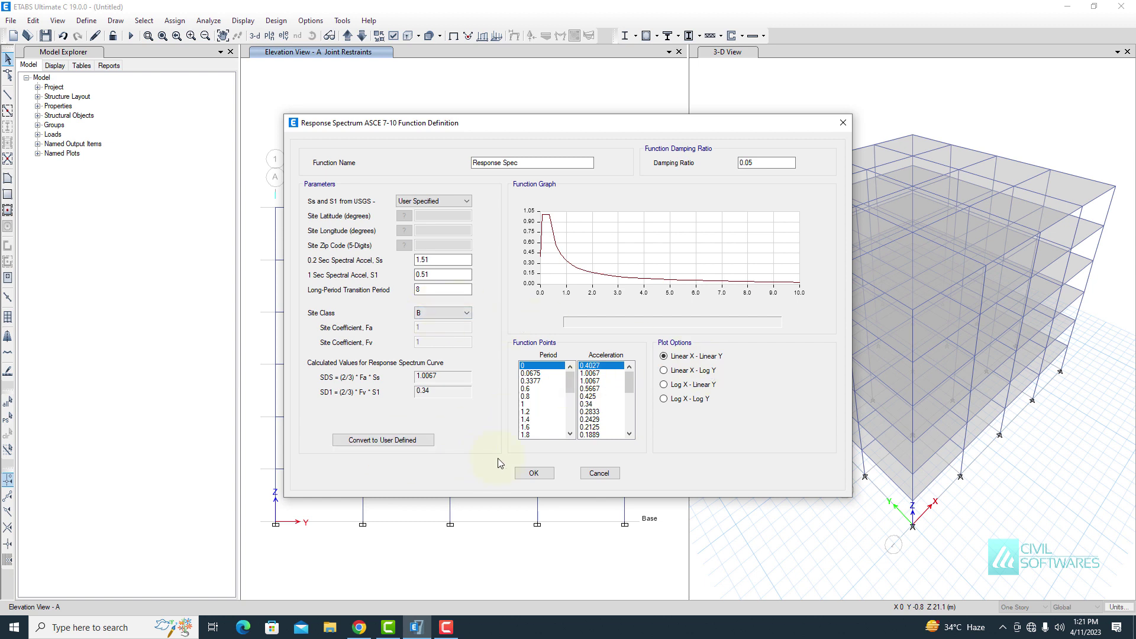
{"action": "mouse_move", "coordinate": [565, 260]}
{"action": "left_click", "coordinate": [534, 473]}
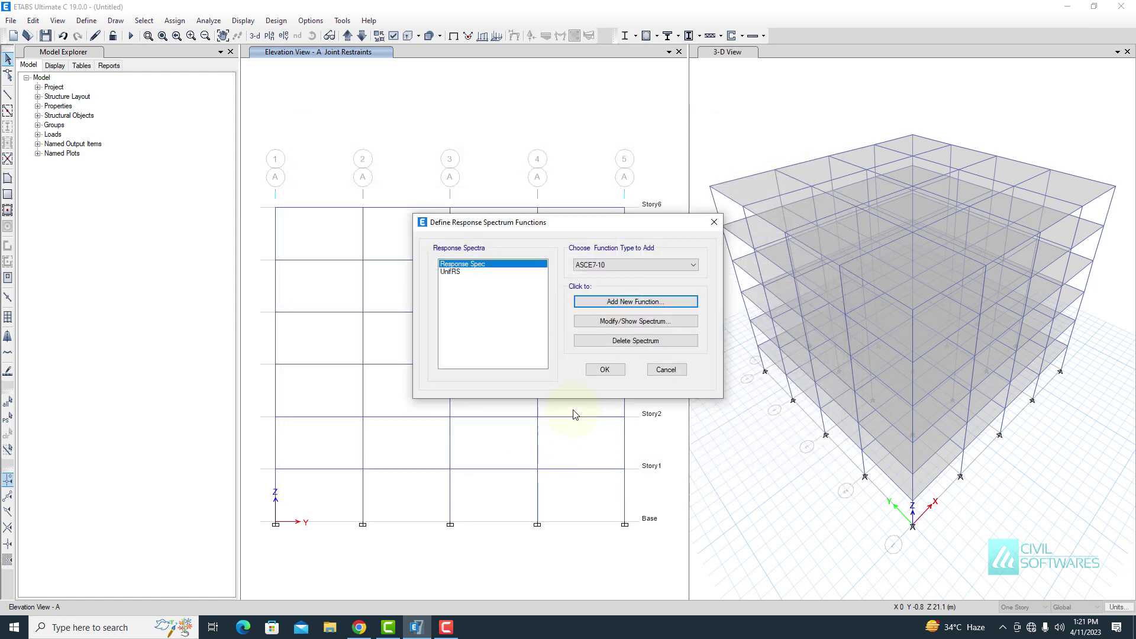
{"action": "left_click", "coordinate": [601, 370]}
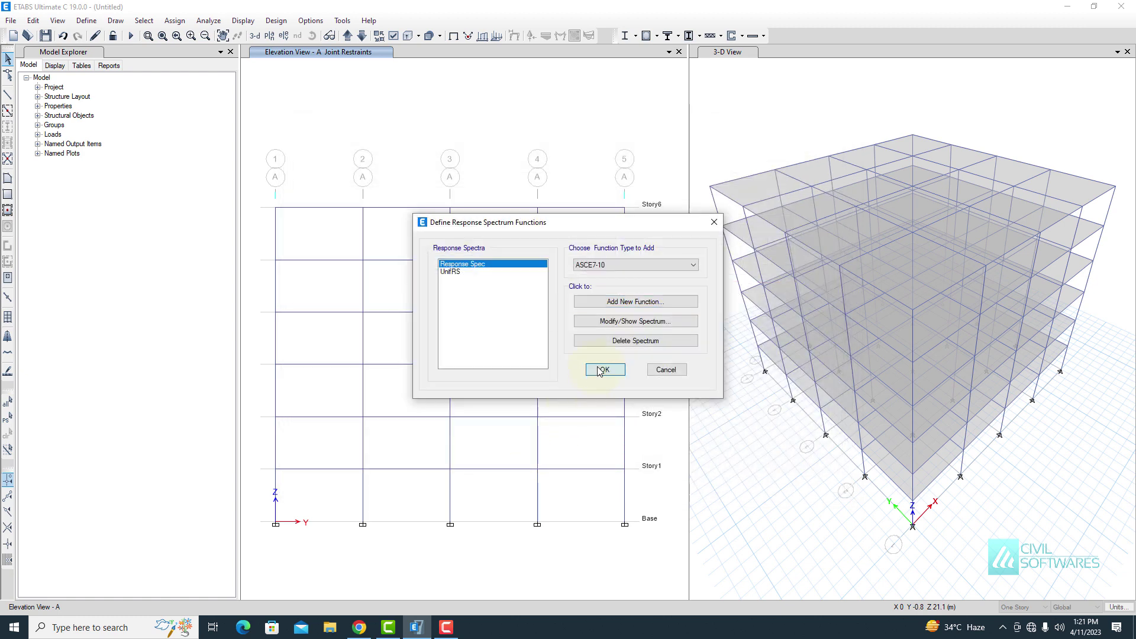
Add a new load case named Response Spectrum and set its type to Response Spectrum
{"action": "left_click", "coordinate": [87, 24]}
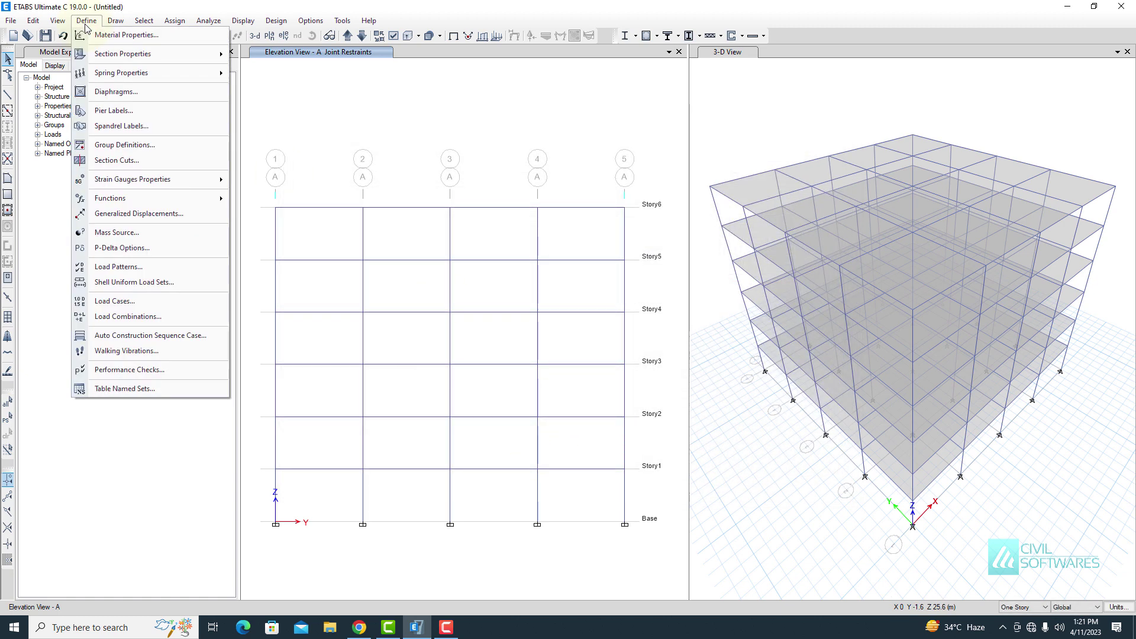
{"action": "left_click", "coordinate": [104, 298]}
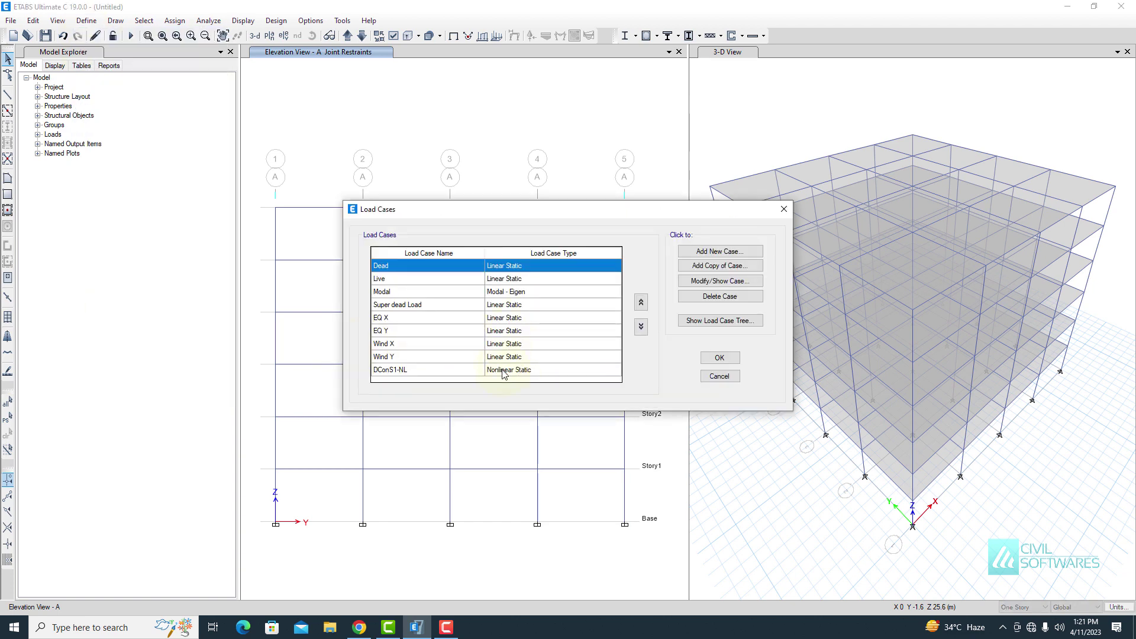
{"action": "left_click", "coordinate": [719, 252]}
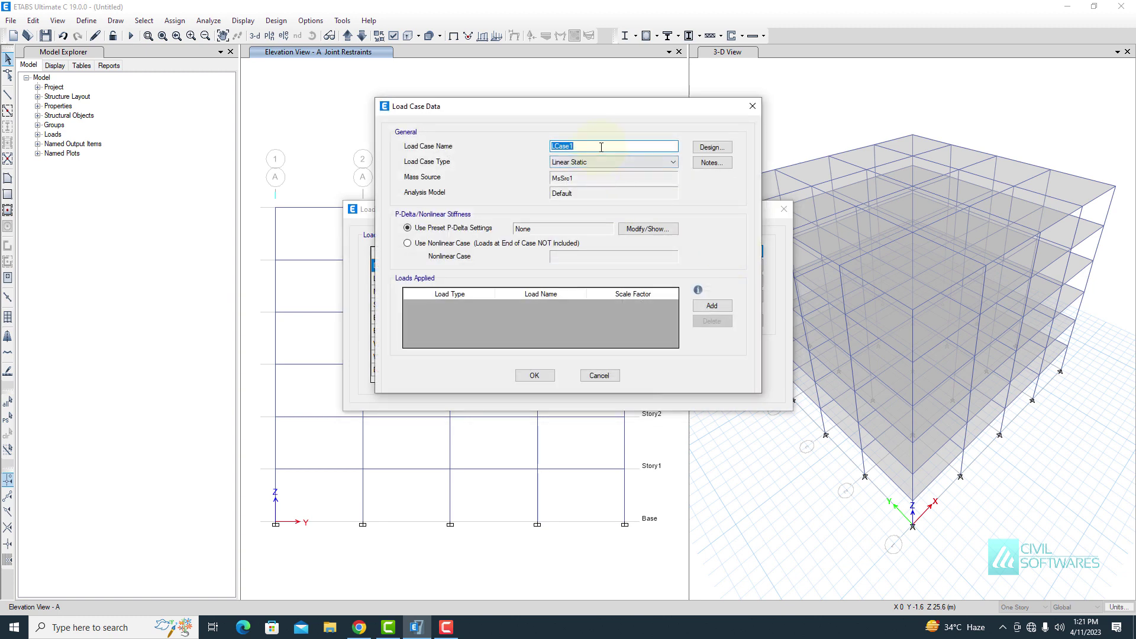
{"action": "type", "text": "Response Spectrum"}
{"action": "left_click", "coordinate": [600, 162]}
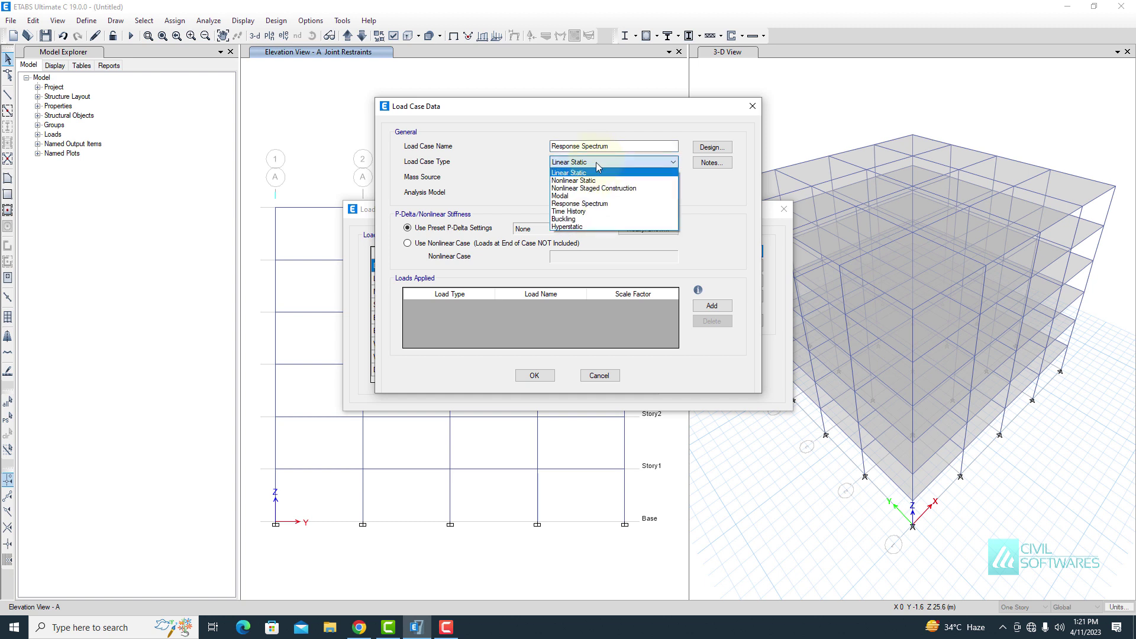
{"action": "left_click", "coordinate": [598, 203]}
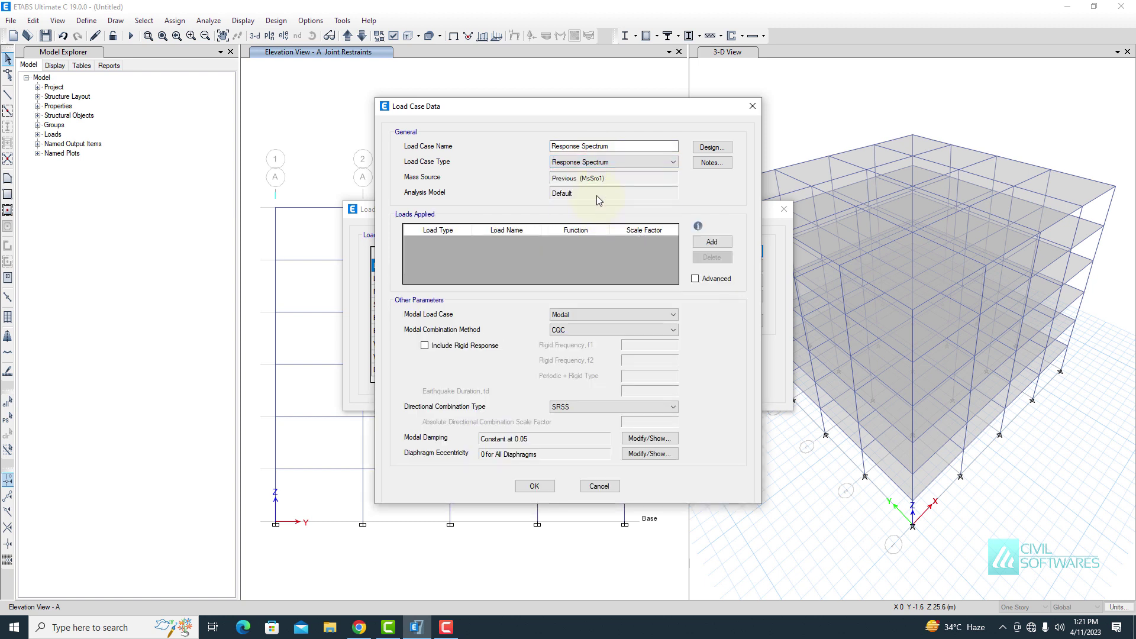
Add a U1 acceleration load using the Response Spec function with scale factor 1, keeping the Modal case and CQC combination
{"action": "left_click", "coordinate": [711, 242]}
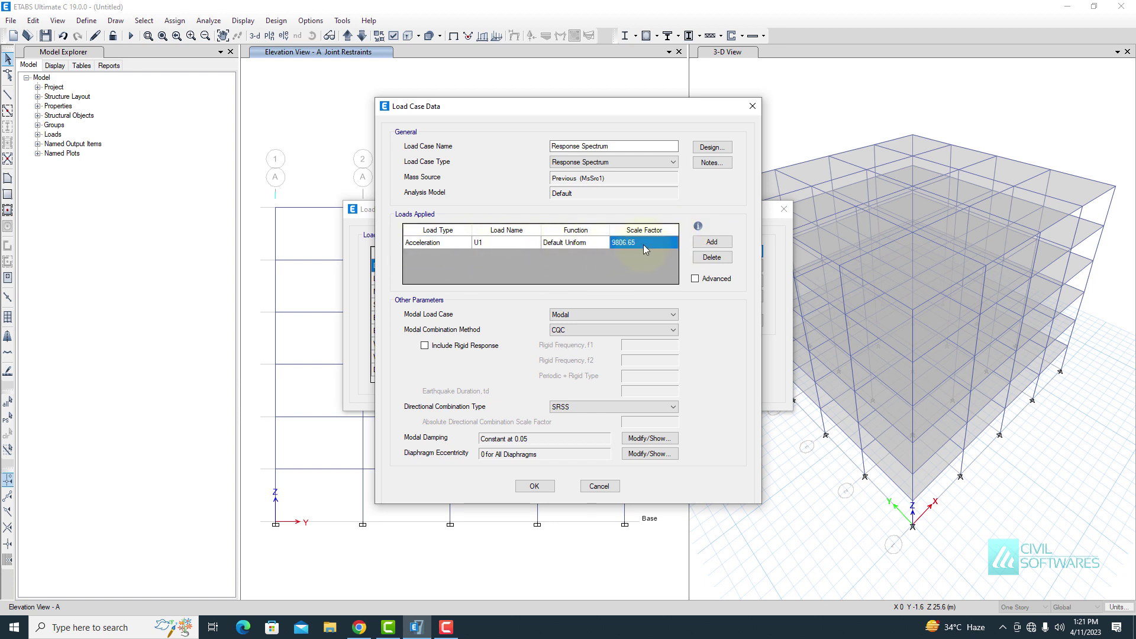
{"action": "left_click", "coordinate": [577, 243]}
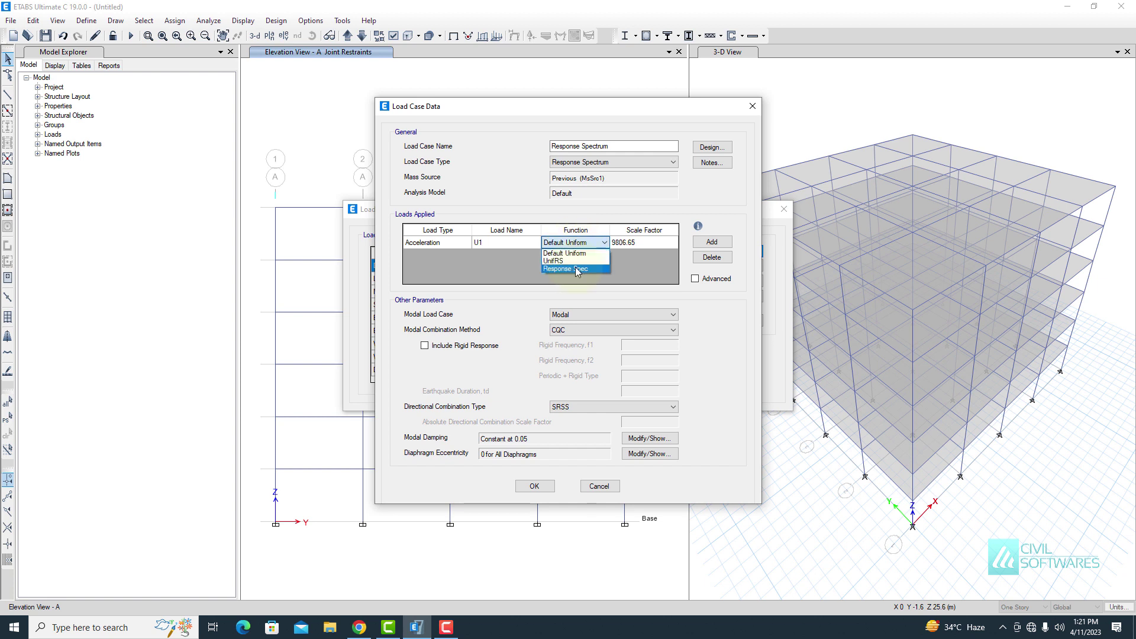
{"action": "left_click", "coordinate": [565, 269]}
{"action": "left_click", "coordinate": [637, 243]}
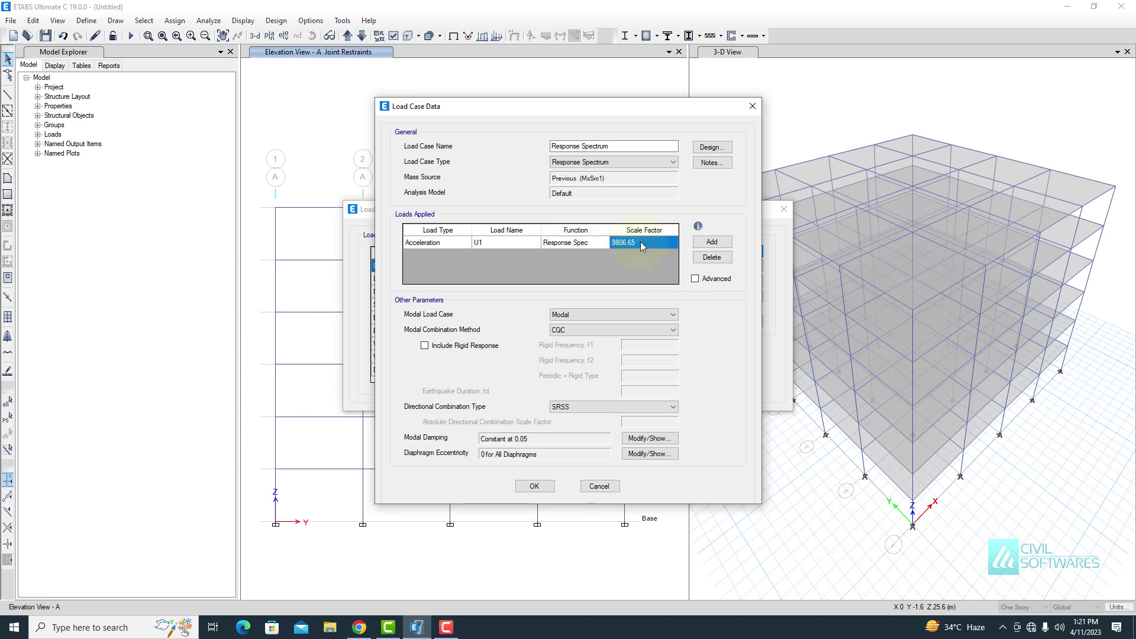
{"action": "type", "text": "1"}
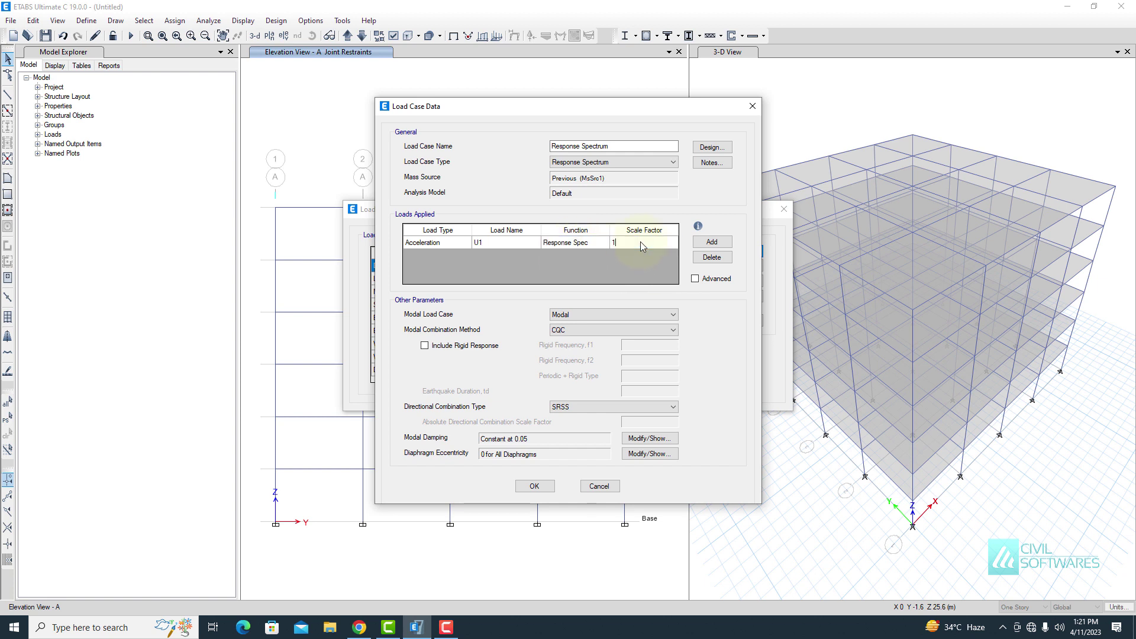
{"action": "left_click", "coordinate": [573, 316]}
{"action": "left_click", "coordinate": [575, 323]}
{"action": "left_click", "coordinate": [577, 330]}
{"action": "left_click", "coordinate": [578, 327]}
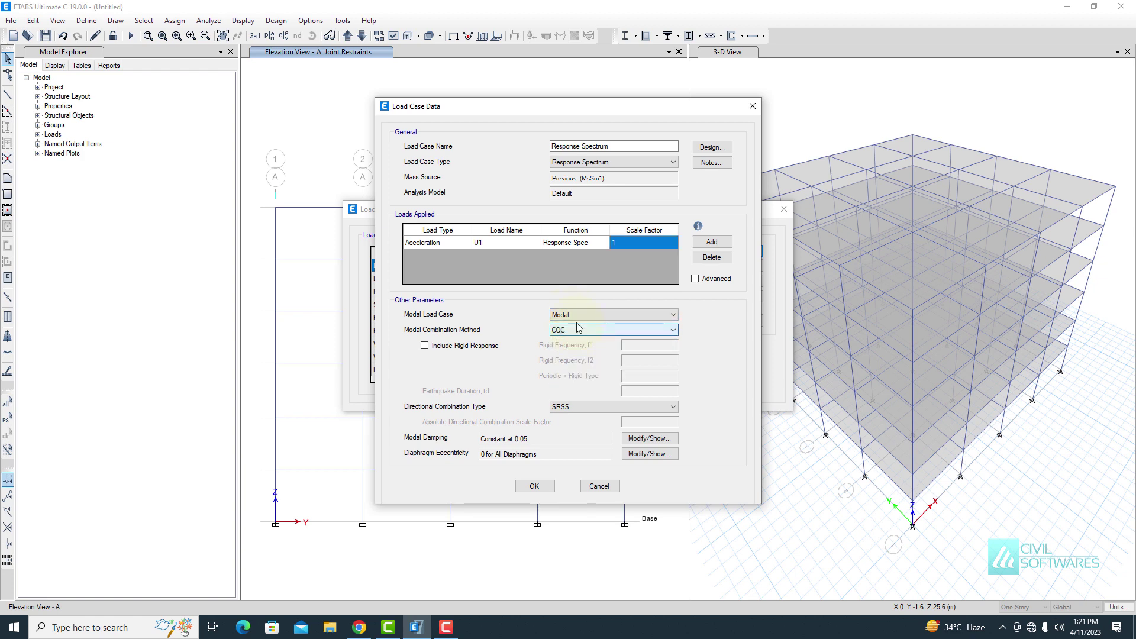
Keep constant modal damping at 0.05, set the diaphragm eccentricity ratio to 0.05, and save the load case
{"action": "left_click", "coordinate": [648, 440]}
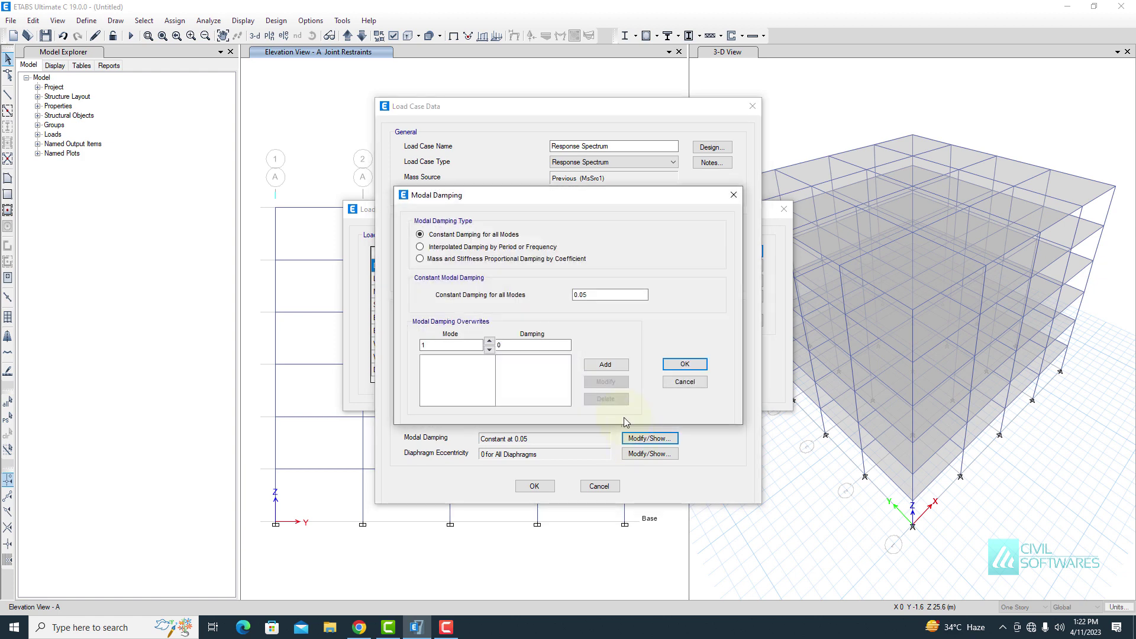
{"action": "left_click", "coordinate": [684, 364]}
{"action": "left_click", "coordinate": [640, 453]}
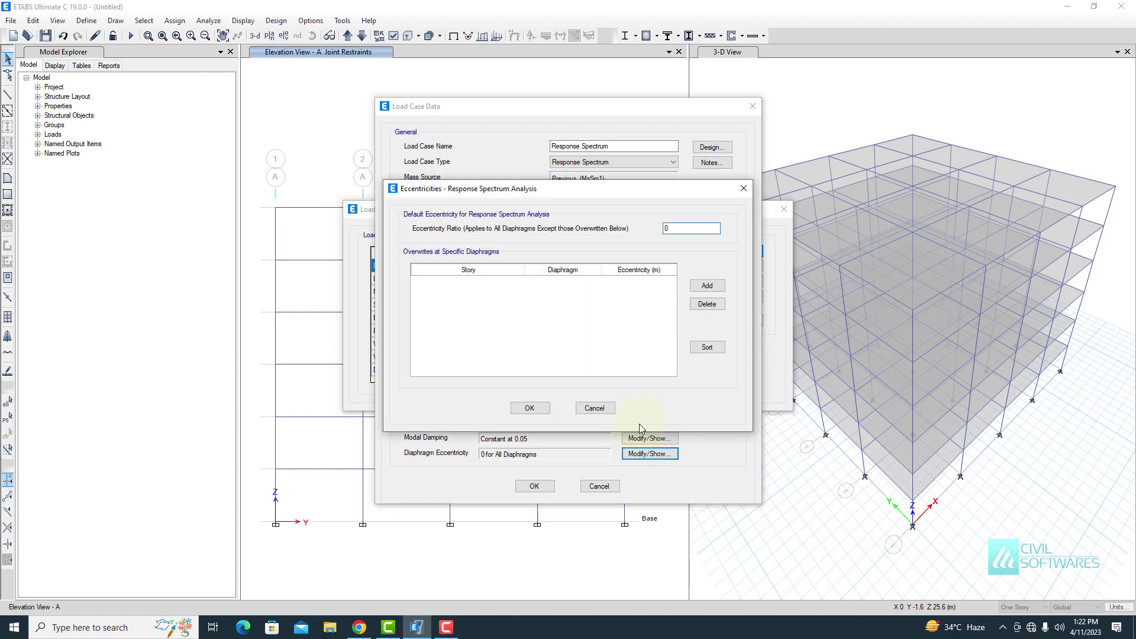
{"action": "type", "text": ".05"}
{"action": "left_click", "coordinate": [529, 408]}
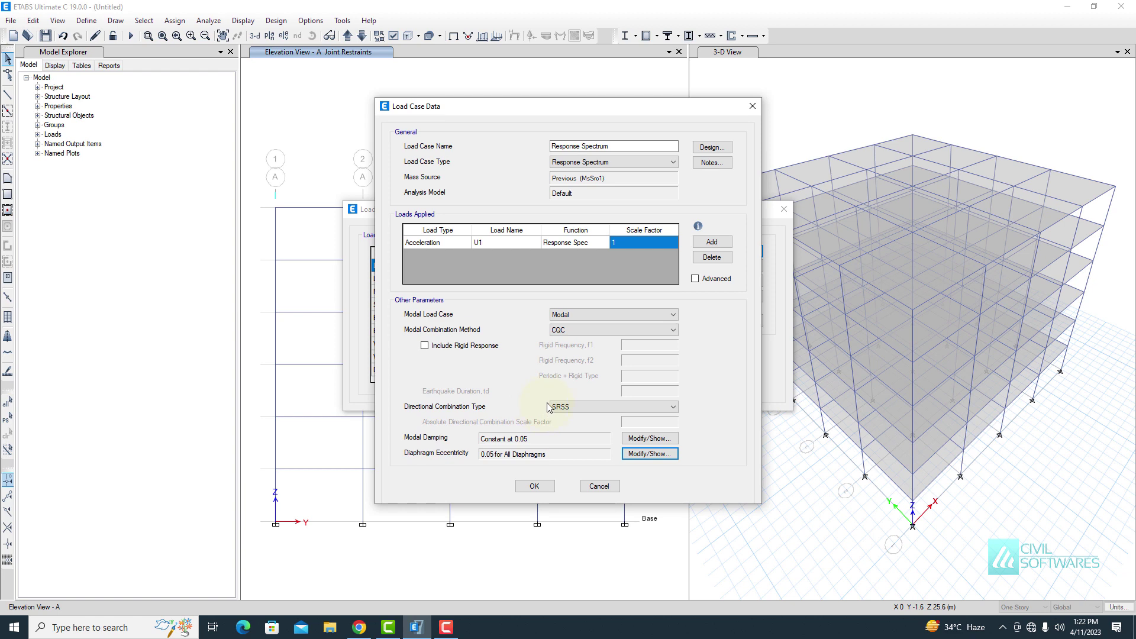
{"action": "left_click", "coordinate": [533, 486]}
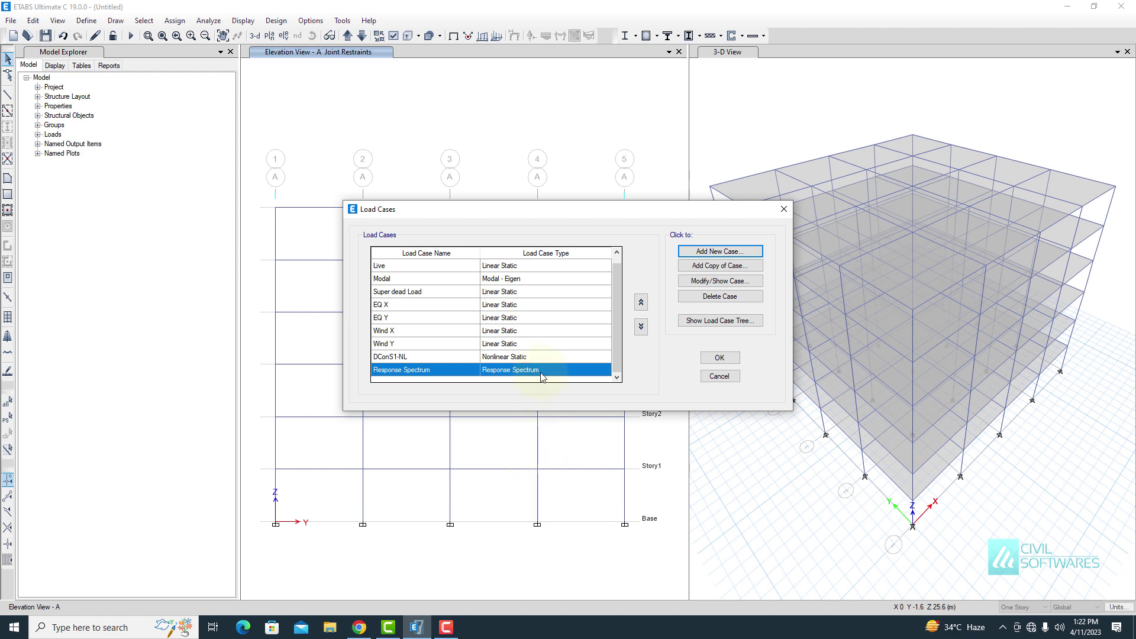
Rename the Response Spectrum load case as Response Spectrum X Dir
{"action": "left_click", "coordinate": [706, 281]}
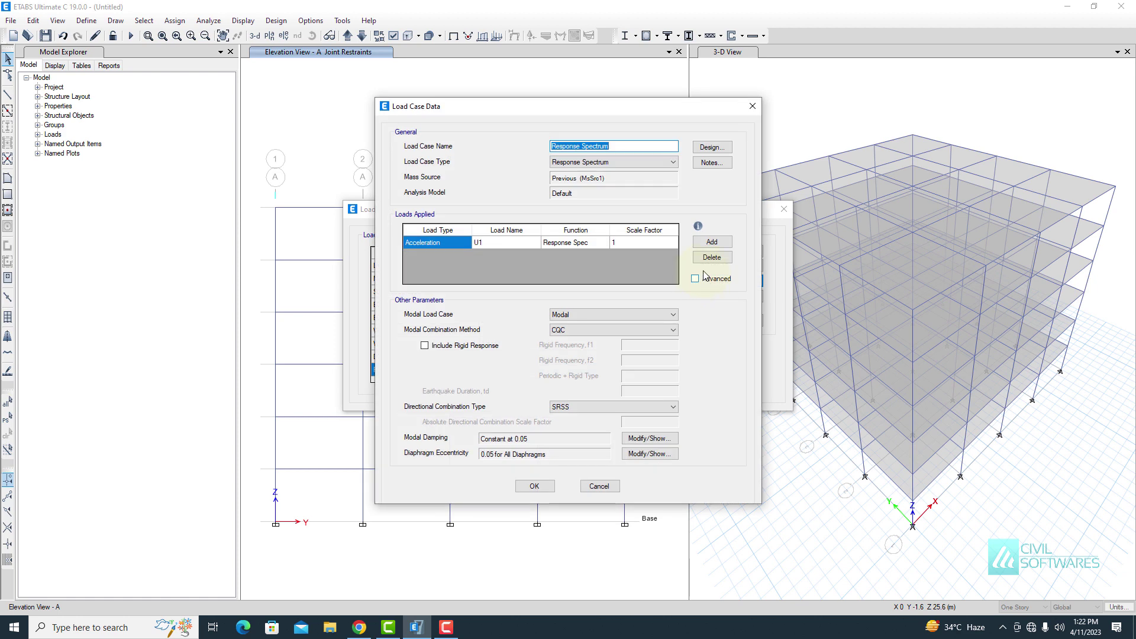
{"action": "left_click", "coordinate": [624, 149]}
{"action": "type", "text": "X Dir"}
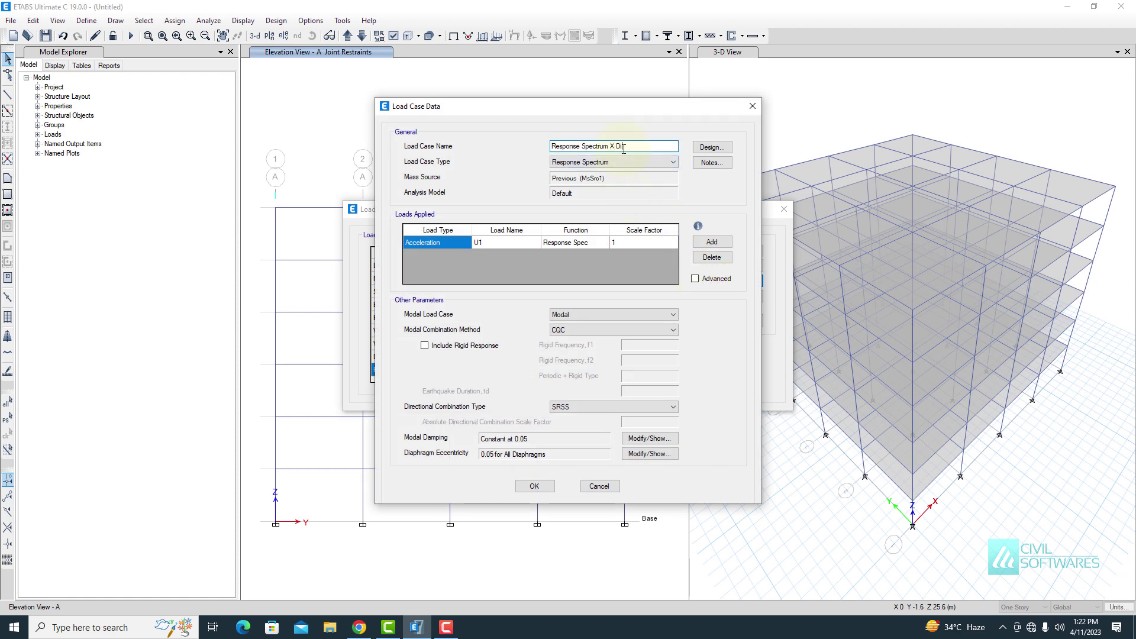
{"action": "left_click", "coordinate": [535, 488]}
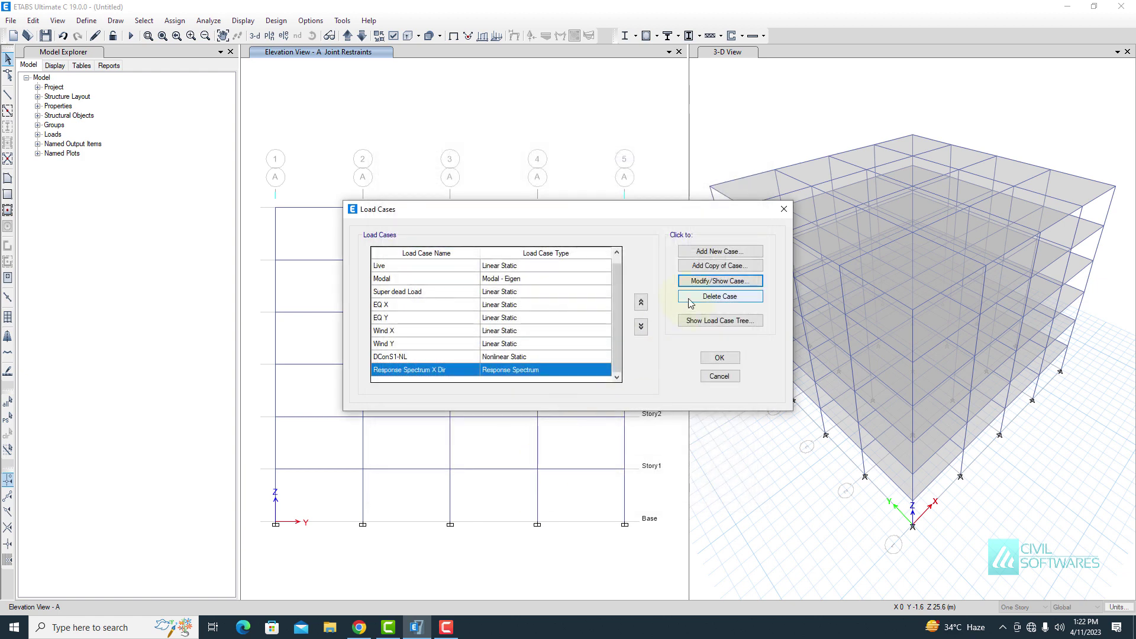
Copy the X-direction response spectrum case as Response Spectrum Y Dir and change its load name to U2
{"action": "left_click", "coordinate": [713, 265]}
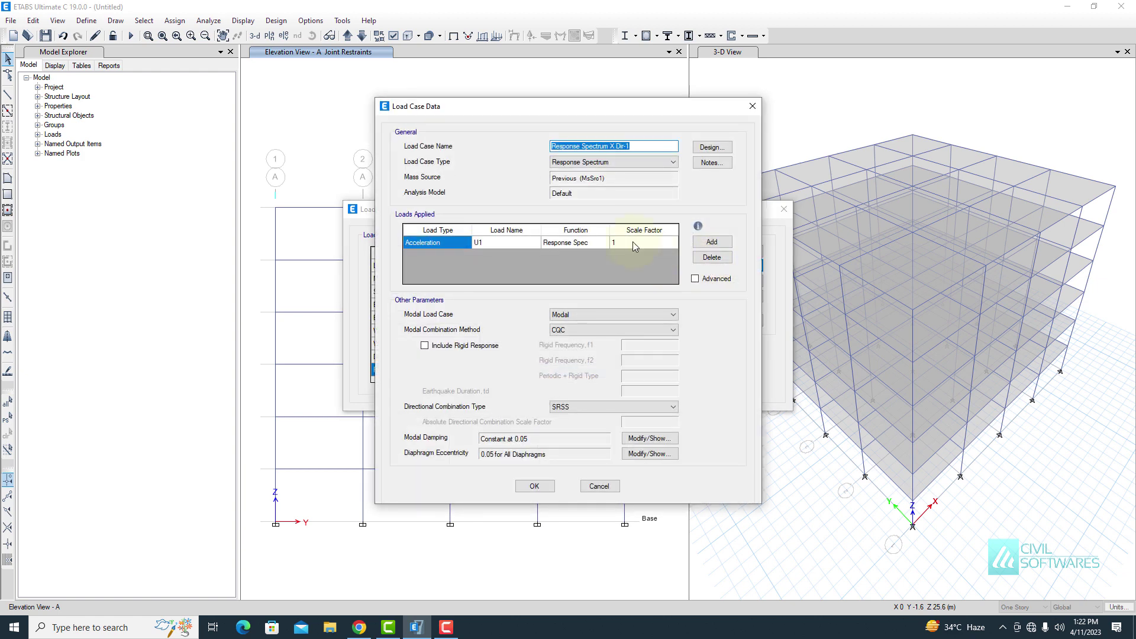
{"action": "left_click", "coordinate": [642, 144]}
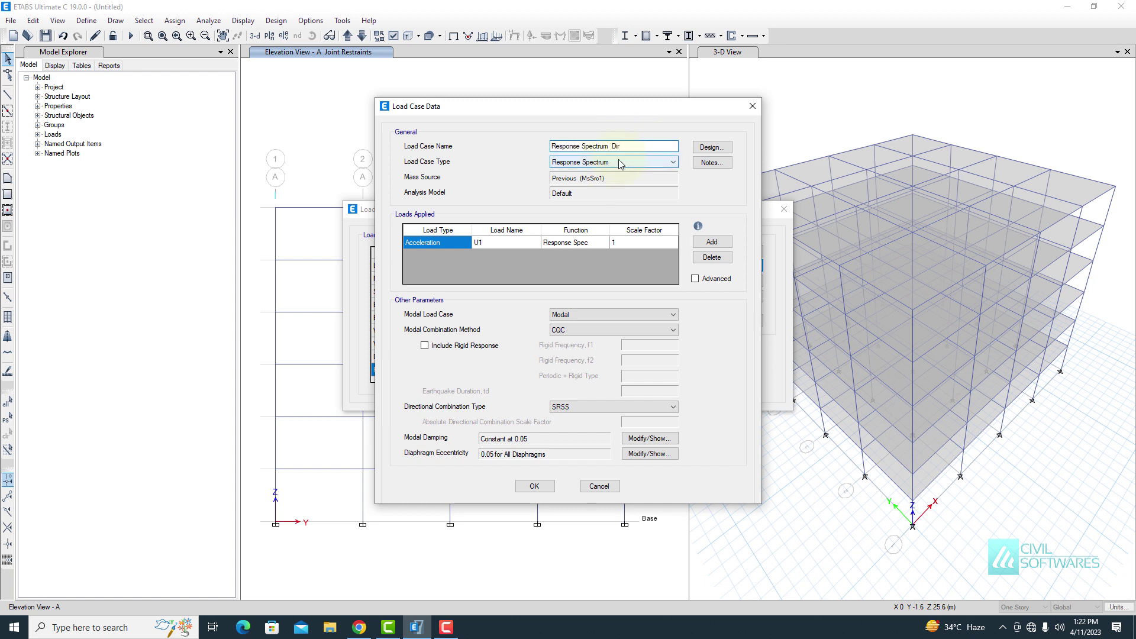
{"action": "type", "text": "Y"}
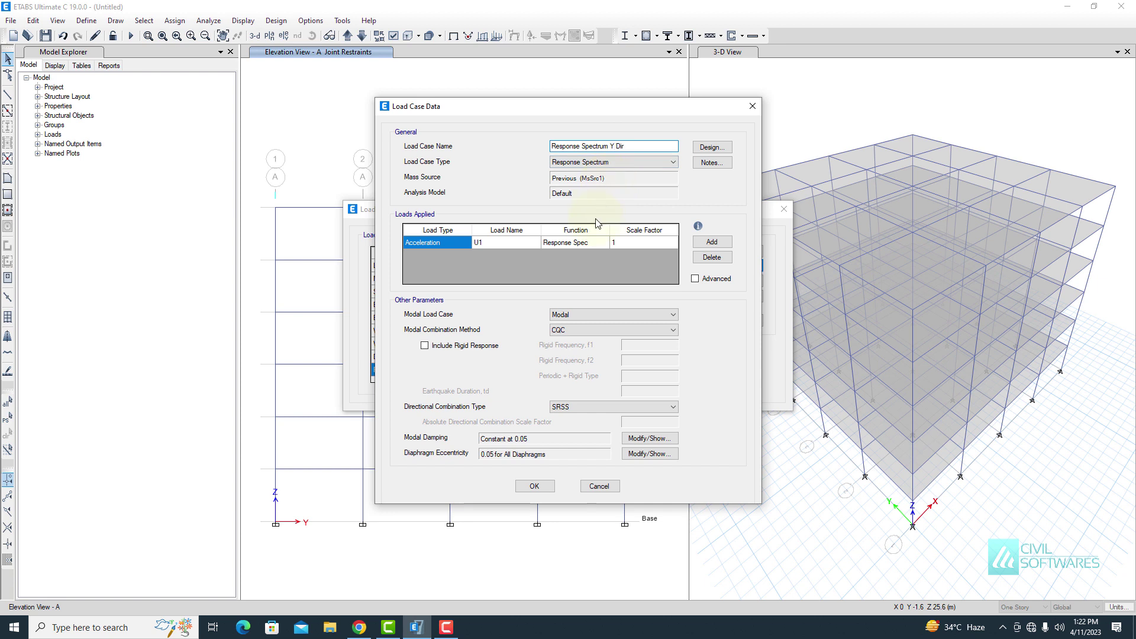
{"action": "left_click", "coordinate": [489, 243]}
{"action": "left_click", "coordinate": [491, 243]}
{"action": "left_click", "coordinate": [492, 262]}
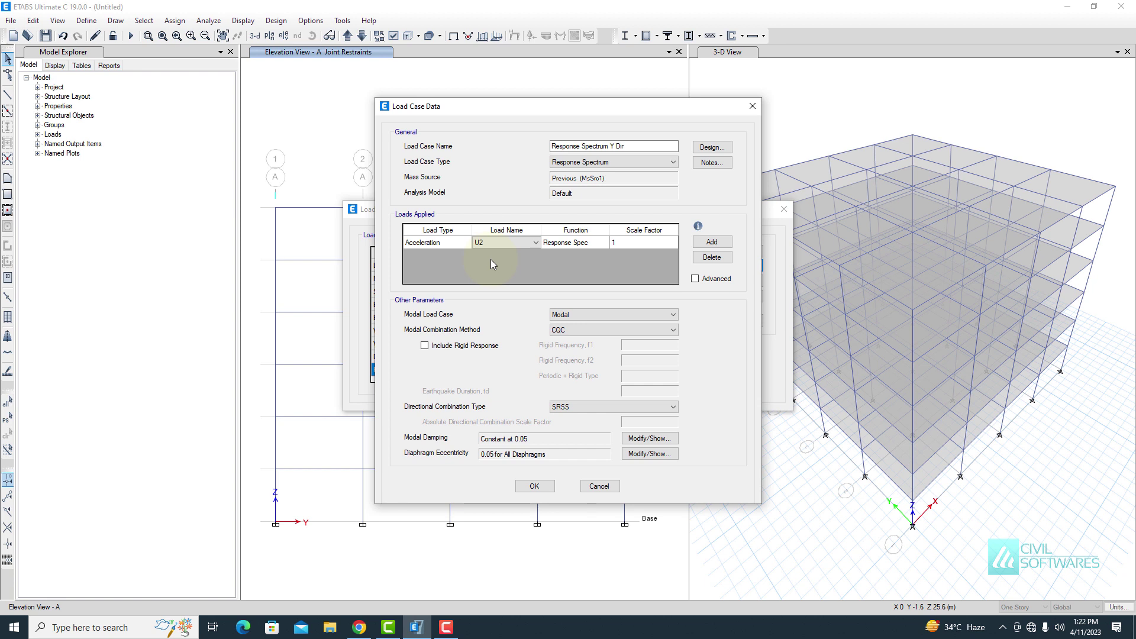
Check the Y-direction case's SRSS combination, diaphragm eccentricity and Response Spec function, then save the load cases
{"action": "left_click", "coordinate": [569, 408]}
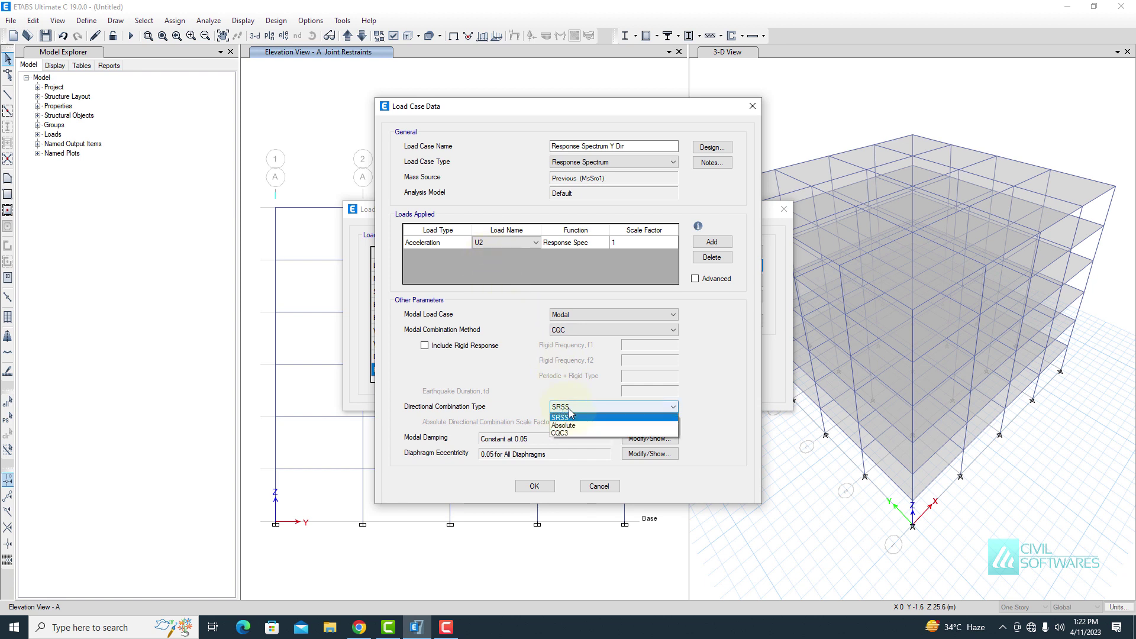
{"action": "left_click", "coordinate": [569, 409]}
{"action": "left_click", "coordinate": [642, 456]}
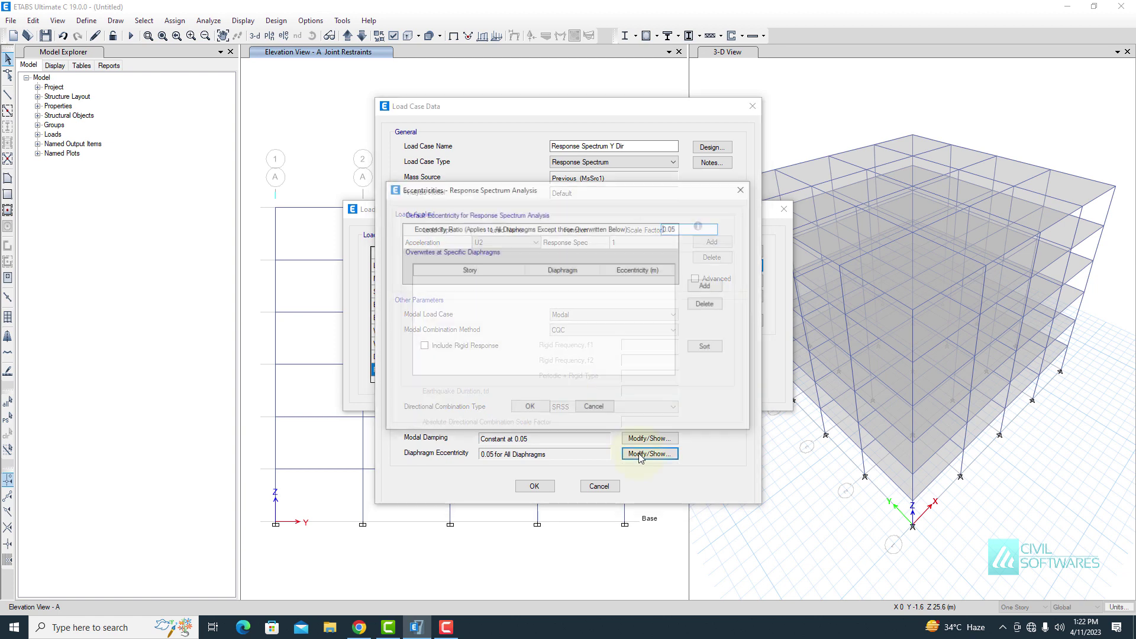
{"action": "left_click", "coordinate": [531, 408]}
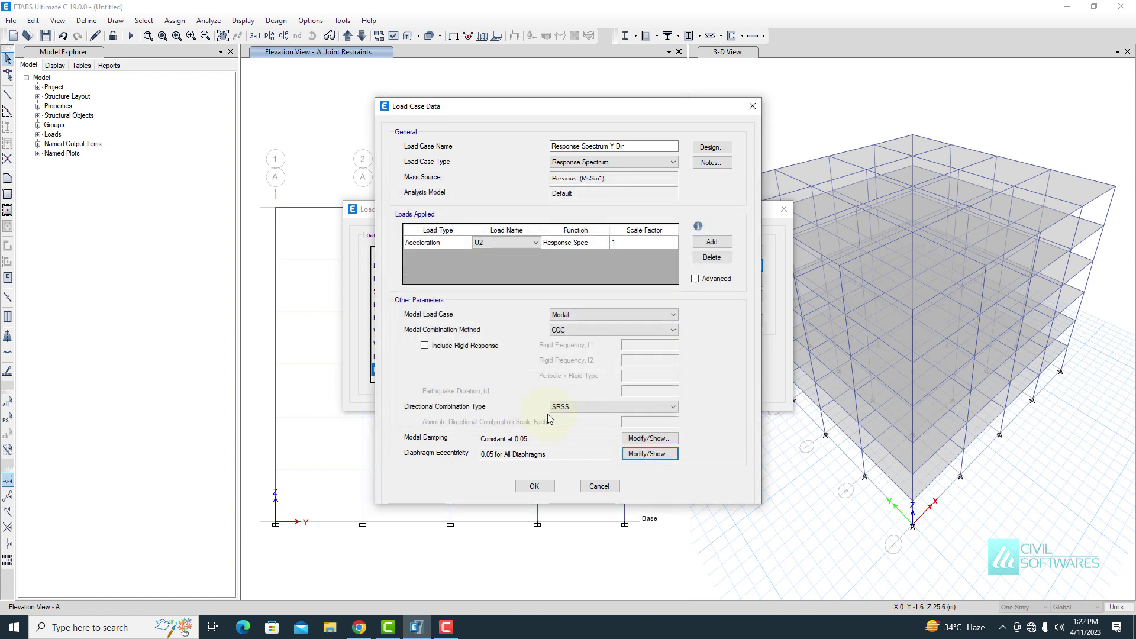
{"action": "left_click", "coordinate": [586, 241]}
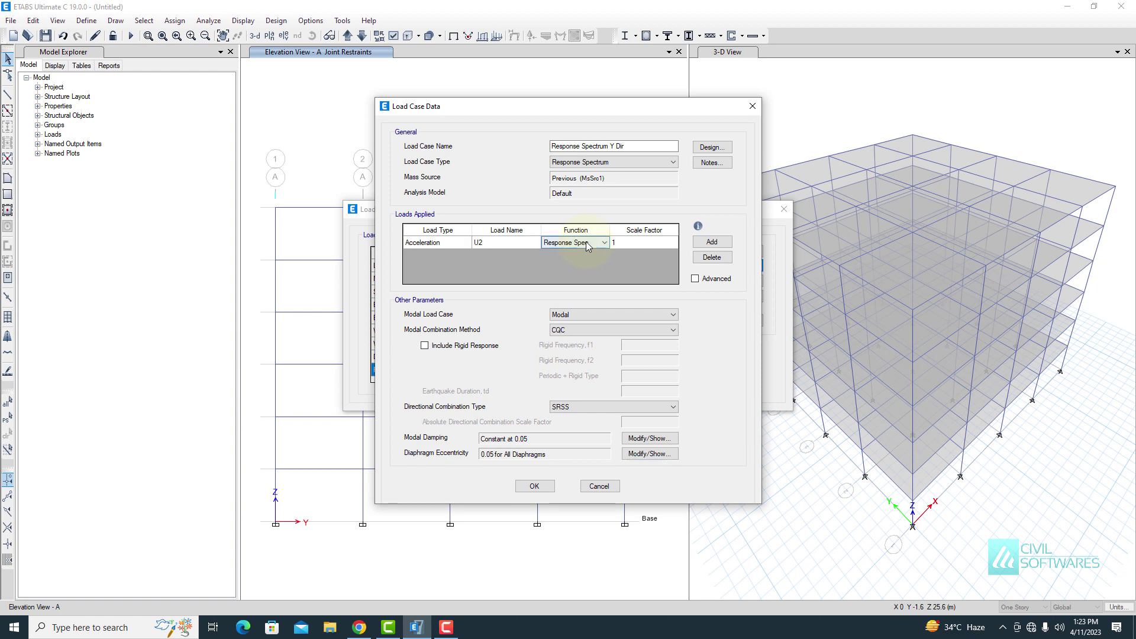
{"action": "left_click", "coordinate": [587, 245]}
{"action": "left_click", "coordinate": [535, 486]}
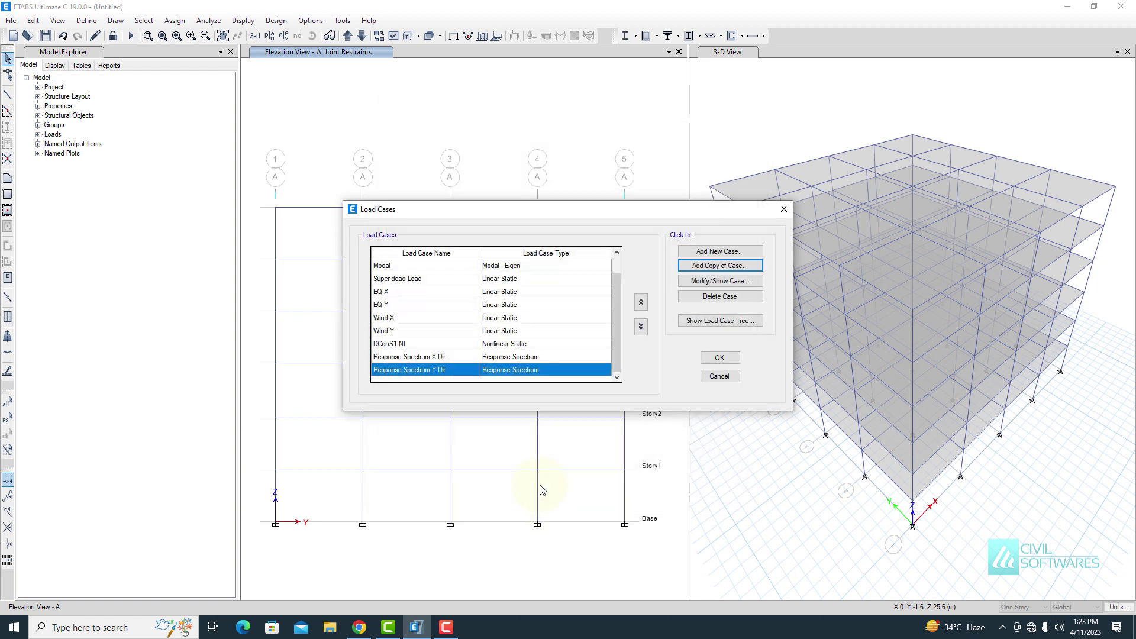
{"action": "left_click", "coordinate": [719, 358]}
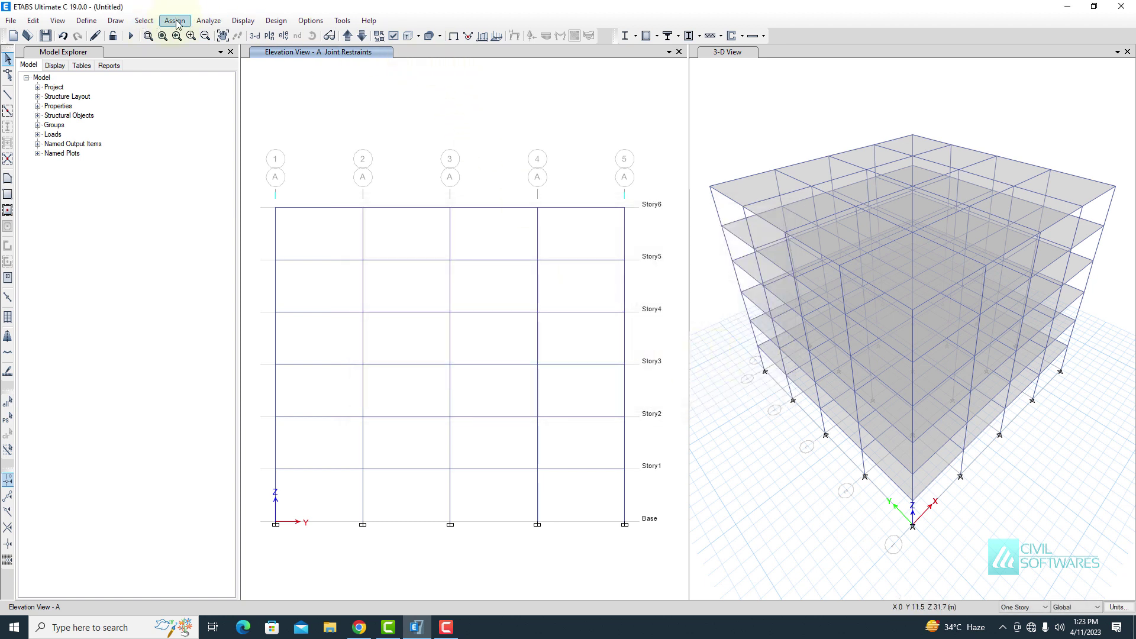
Show the Story6 plan view in the elevation window and switch the story scope to All Stories
{"action": "left_click", "coordinate": [269, 36]}
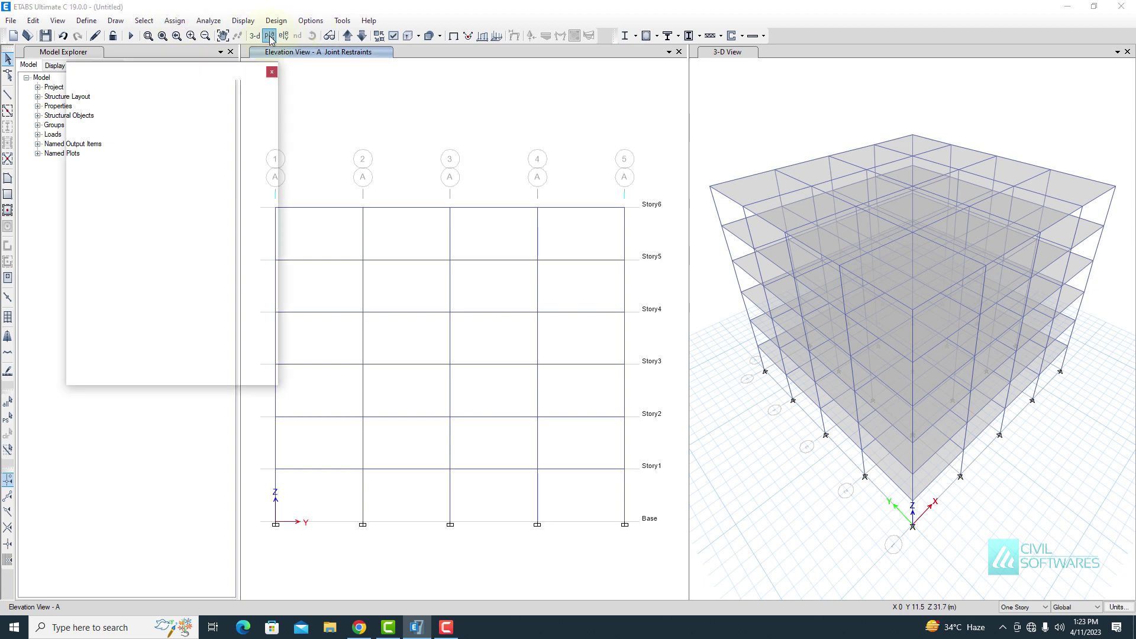
{"action": "left_click", "coordinate": [507, 283]}
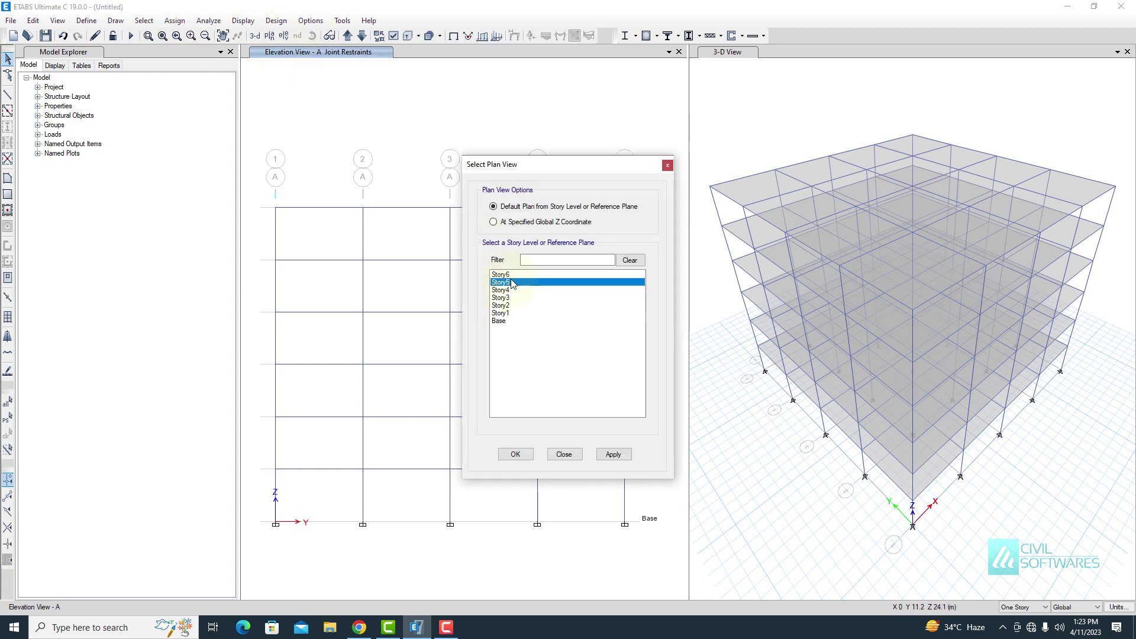
{"action": "left_click", "coordinate": [500, 274]}
{"action": "left_click", "coordinate": [613, 453]}
{"action": "left_click", "coordinate": [562, 455]}
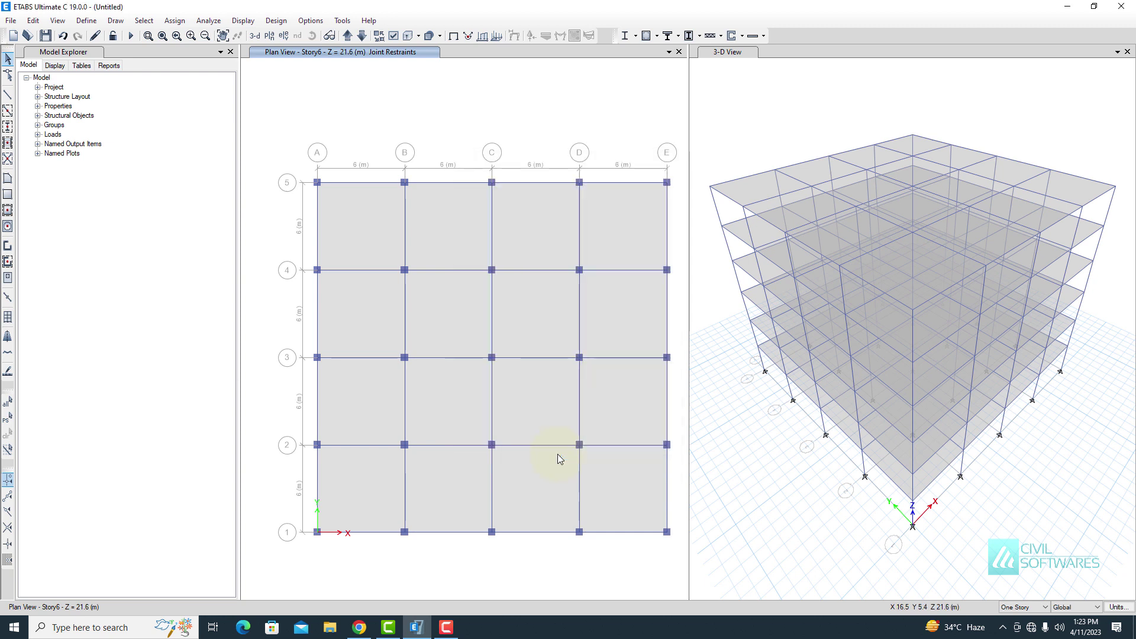
{"action": "left_click", "coordinate": [1027, 607]}
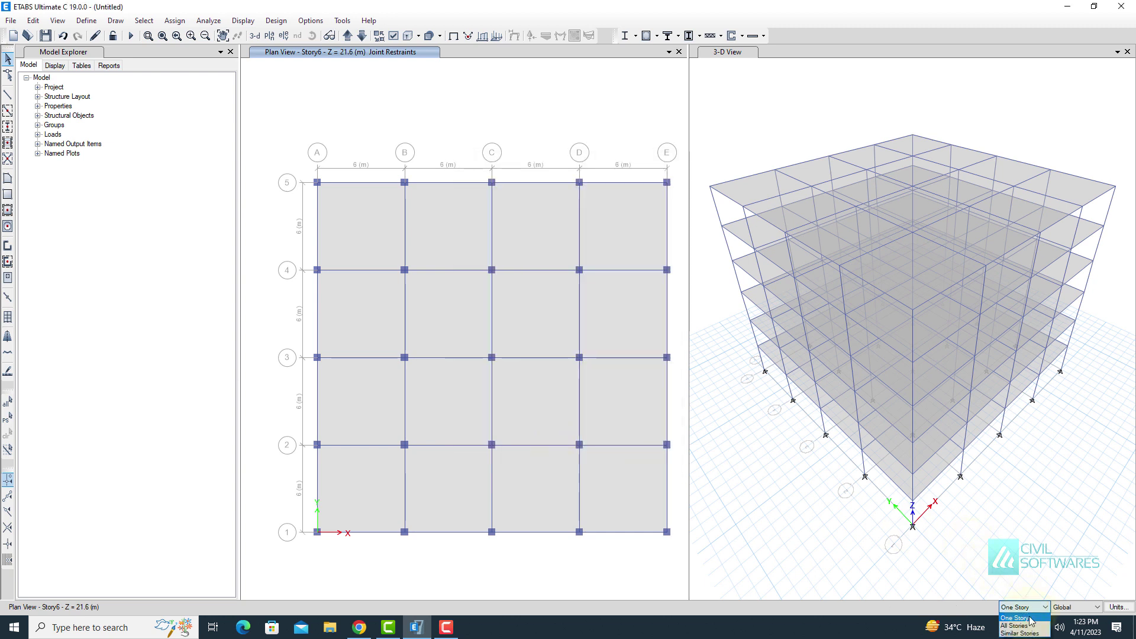
{"action": "left_click", "coordinate": [1028, 626]}
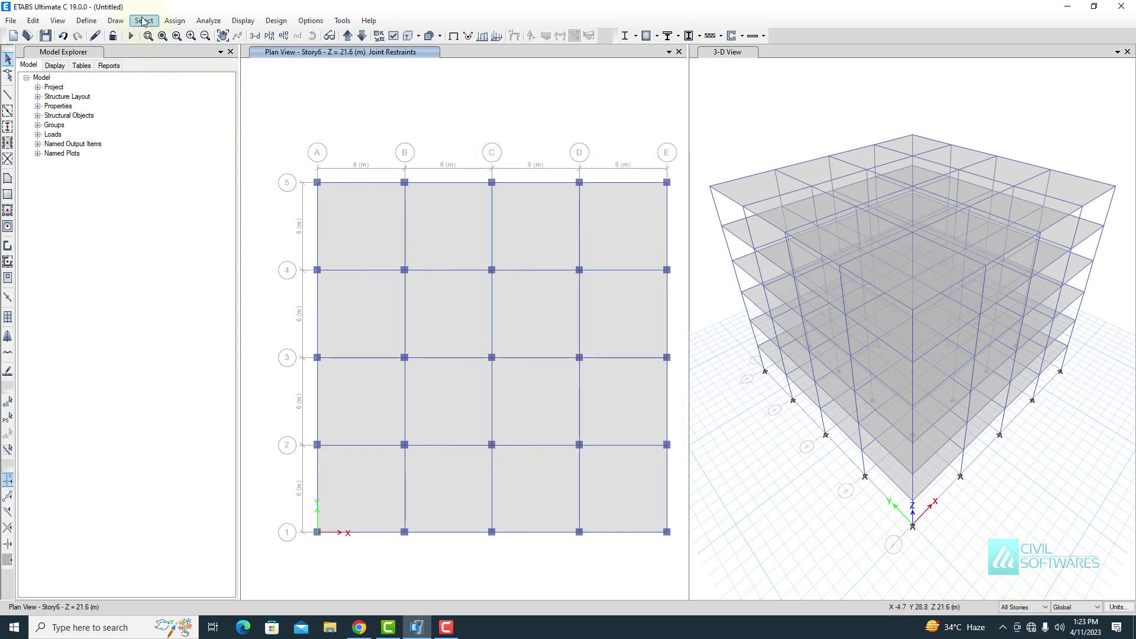
Select all Floors objects in the model by object type, keeping the selection dialog open clear of the plan
{"action": "left_click", "coordinate": [143, 21]}
{"action": "mouse_move", "coordinate": [231, 36]}
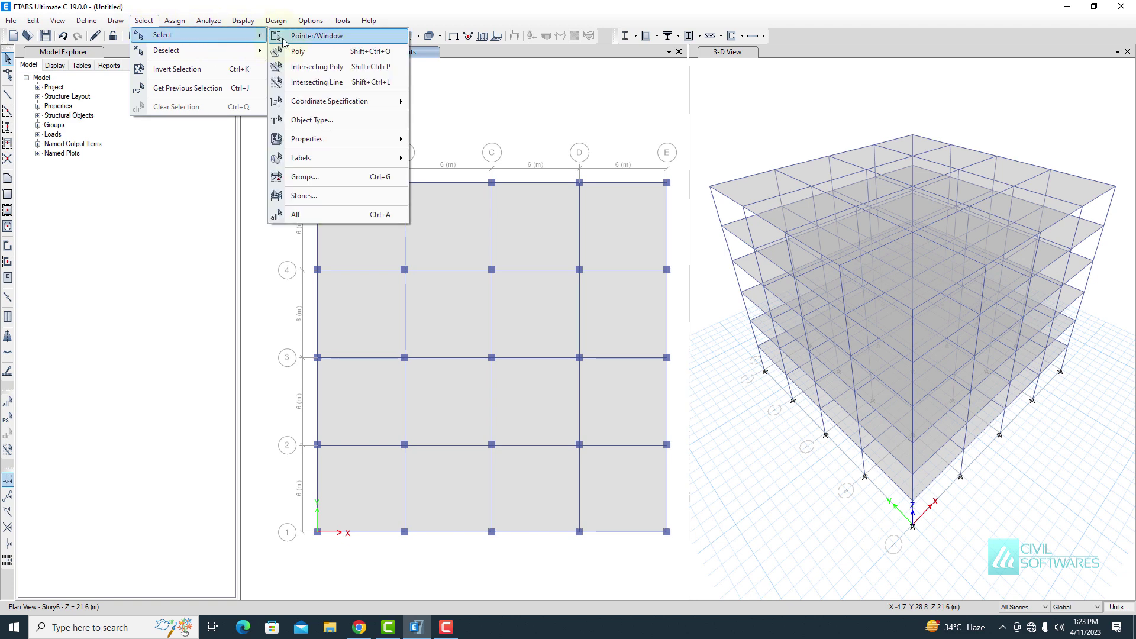
{"action": "left_click", "coordinate": [331, 120]}
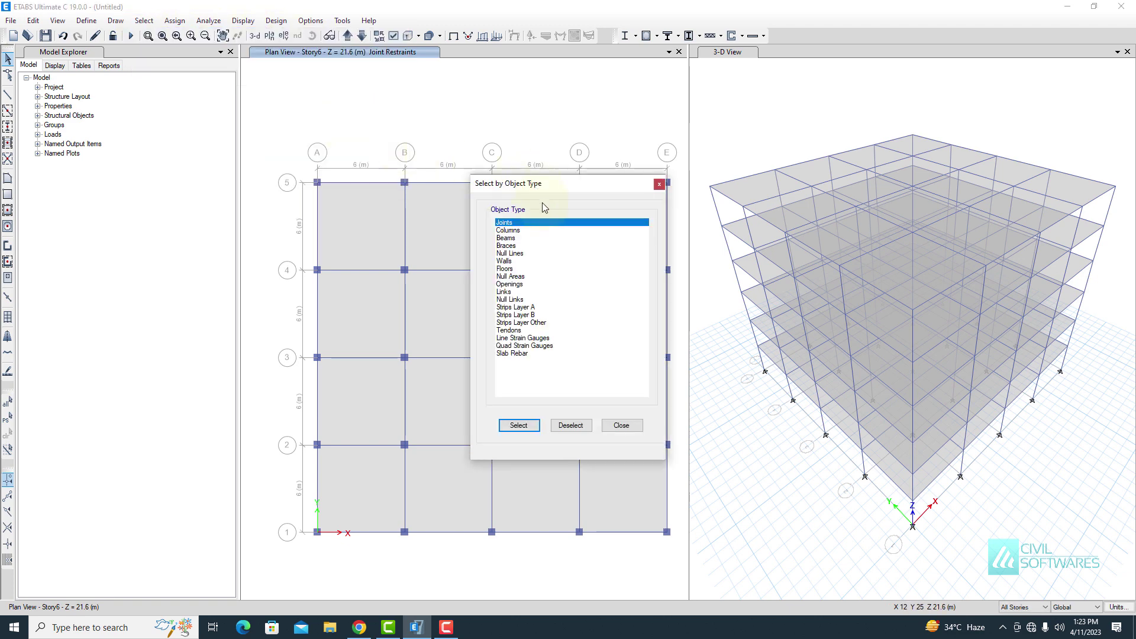
{"action": "left_click", "coordinate": [507, 270]}
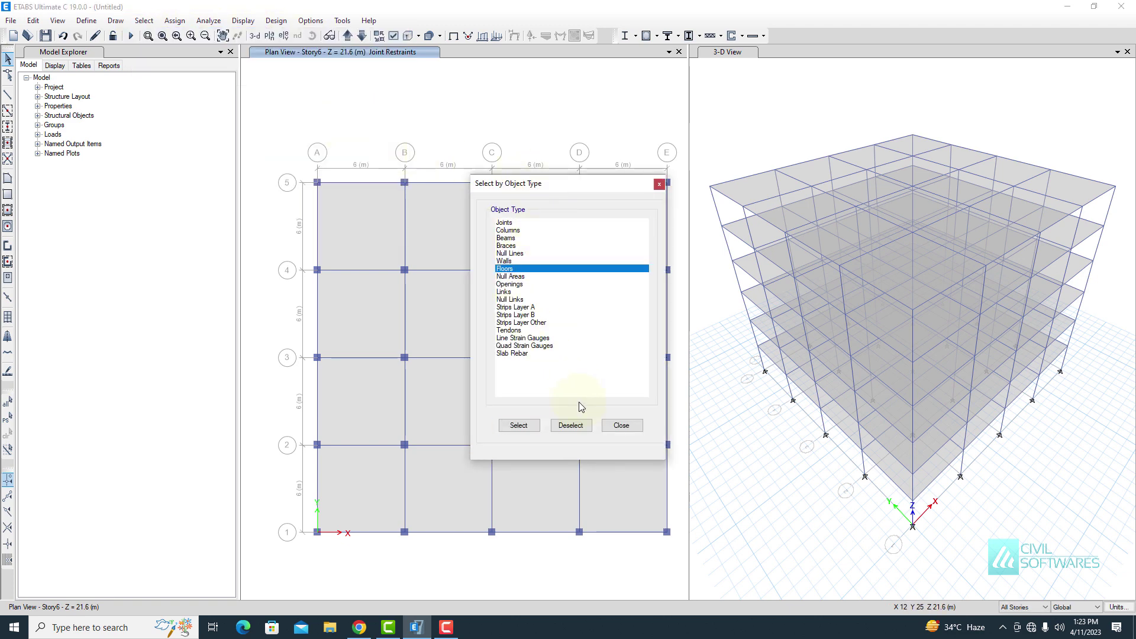
{"action": "left_click", "coordinate": [518, 425]}
{"action": "left_click_drag", "start_coordinate": [562, 192], "coordinate": [129, 209]}
Assign a 1.3 kN/m² uniform gravity shell load to the selected floors under the Super dead Load pattern, replacing existing loads
{"action": "left_click", "coordinate": [172, 21]}
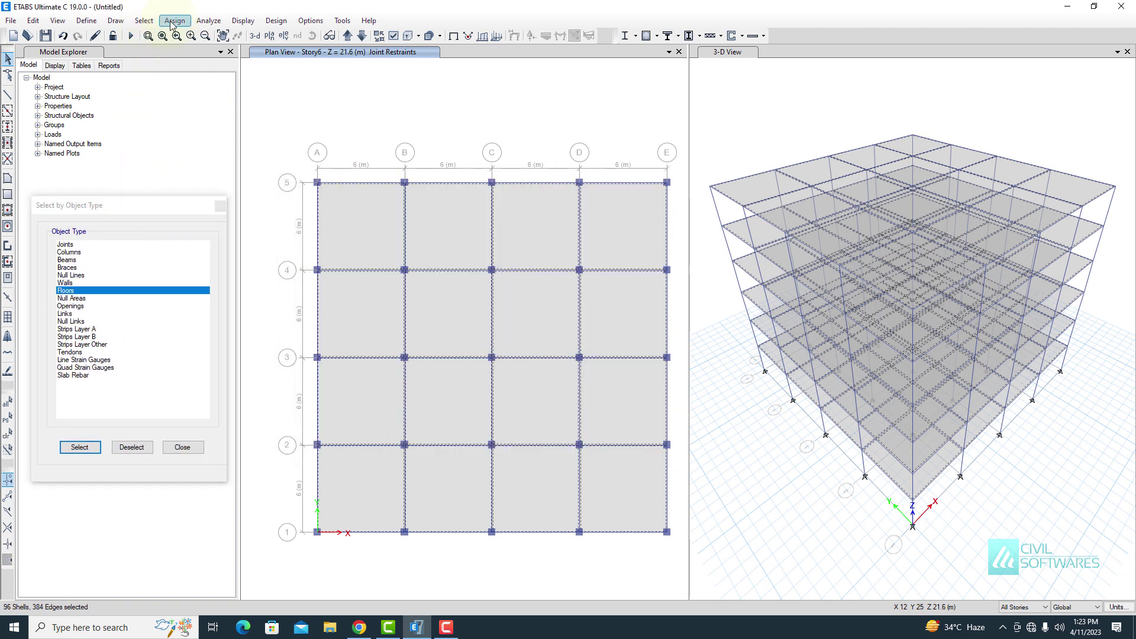
{"action": "left_click", "coordinate": [172, 23]}
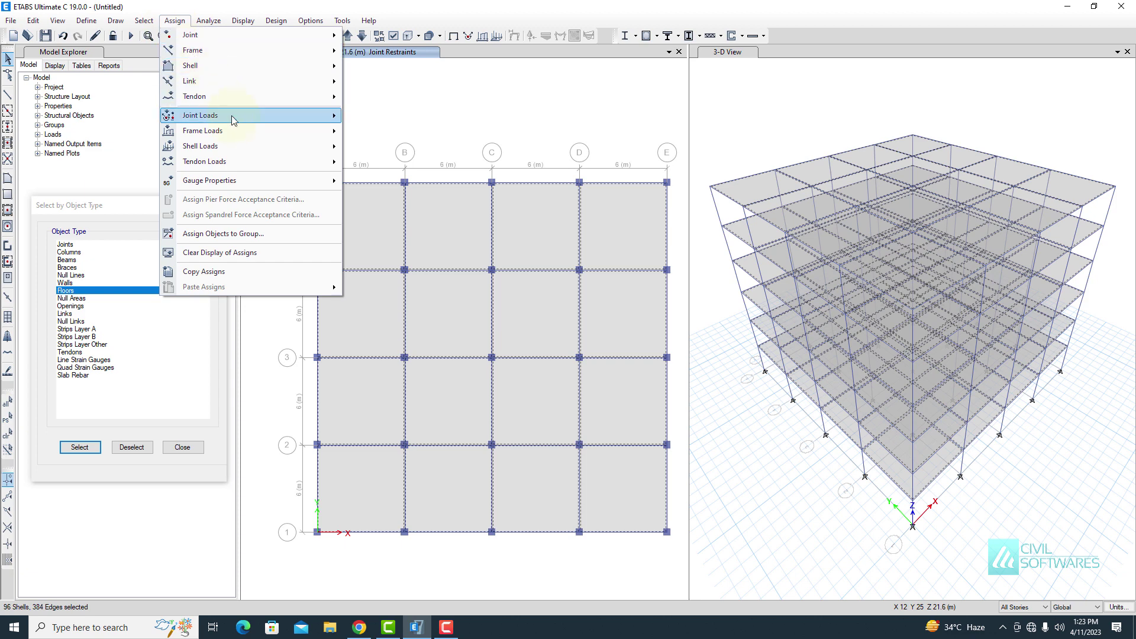
{"action": "mouse_move", "coordinate": [276, 144]}
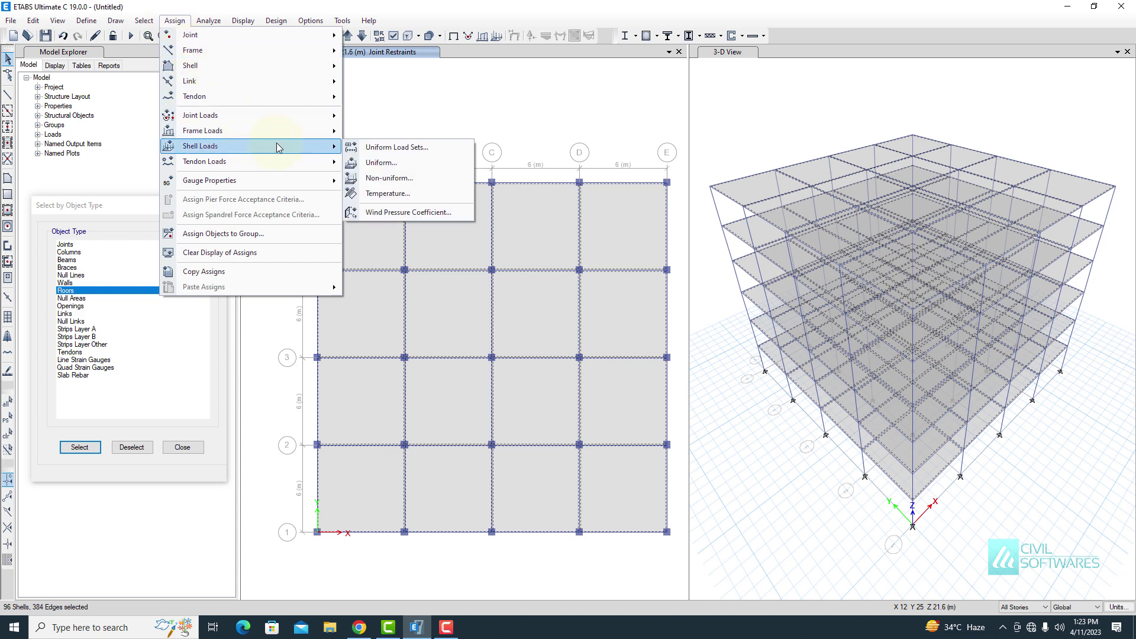
{"action": "left_click", "coordinate": [409, 161]}
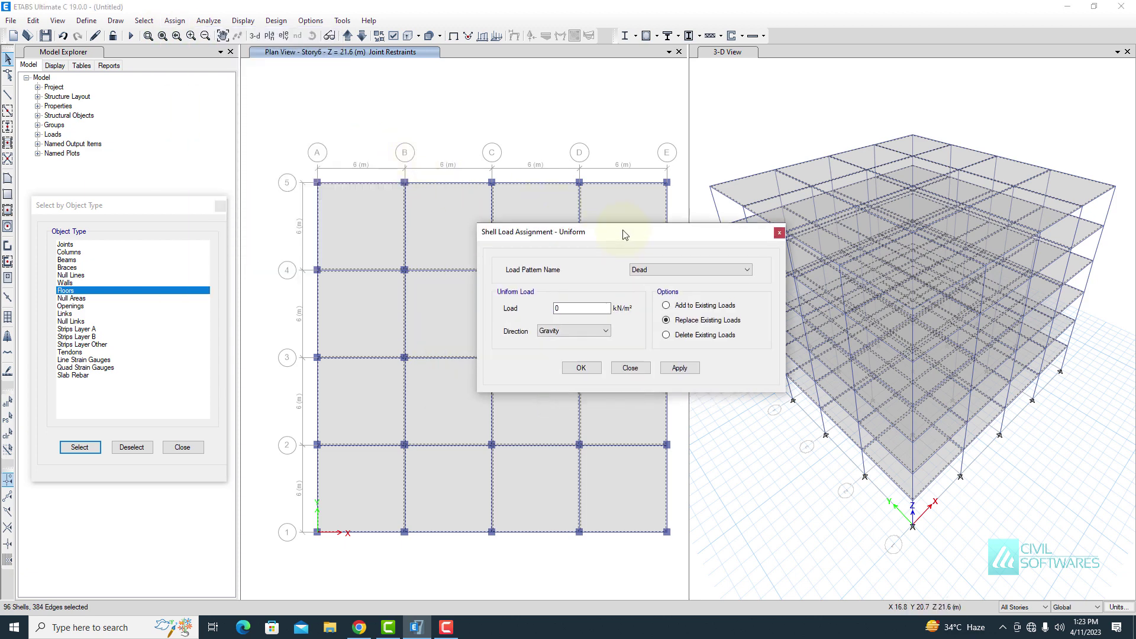
{"action": "left_click_drag", "start_coordinate": [623, 235], "coordinate": [850, 138]}
{"action": "left_click", "coordinate": [886, 173]}
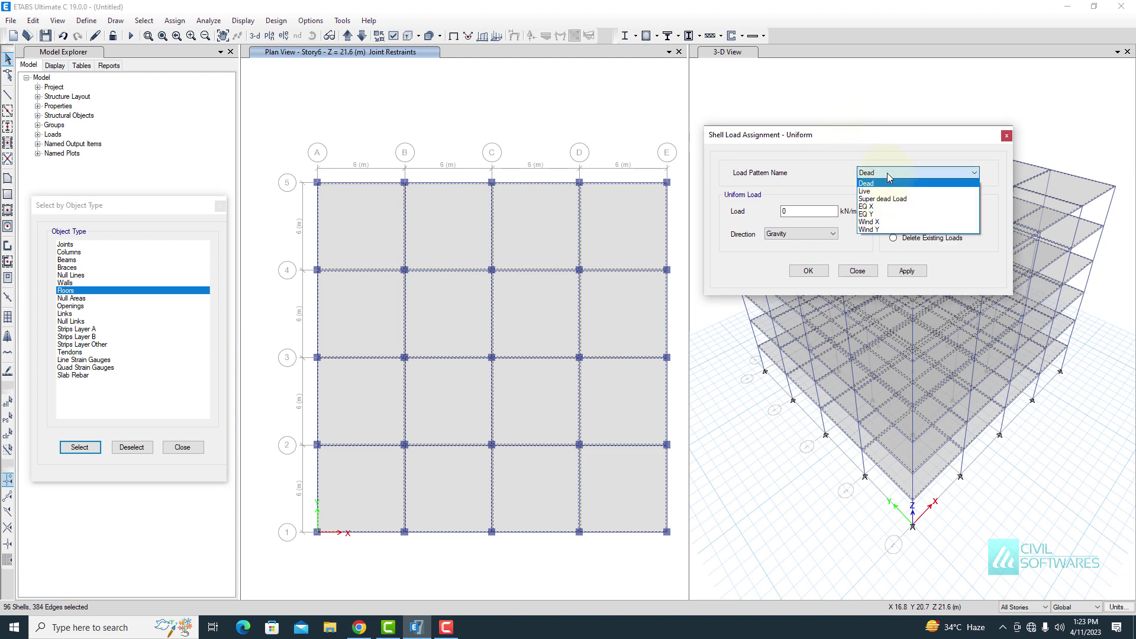
{"action": "left_click", "coordinate": [882, 199]}
{"action": "left_click", "coordinate": [786, 211]}
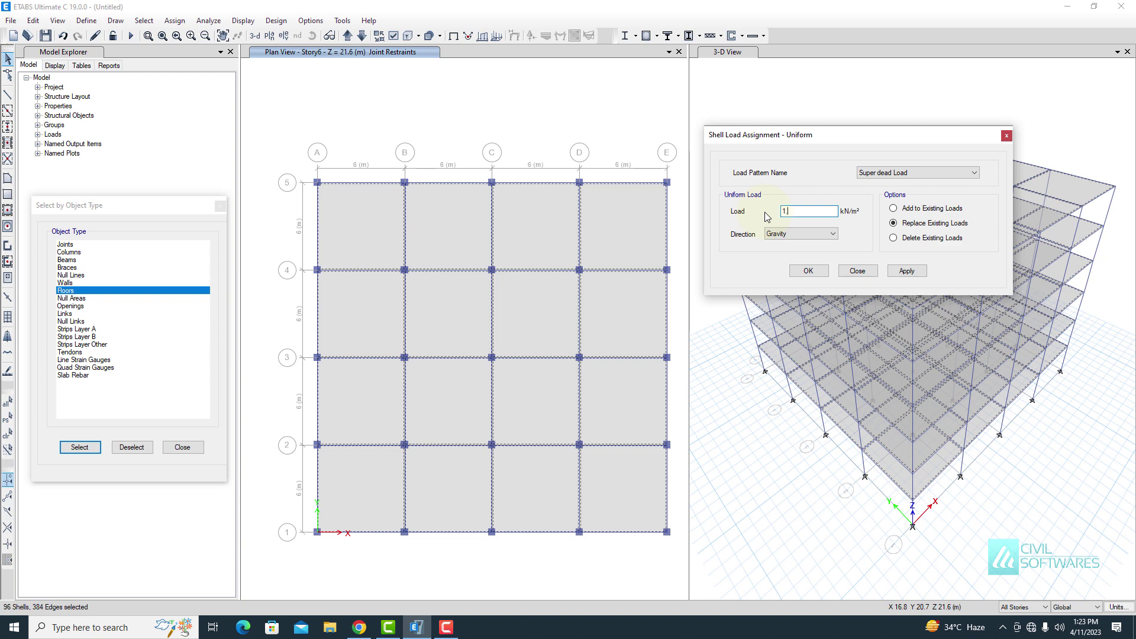
{"action": "type", "text": "1.3"}
{"action": "left_click", "coordinate": [909, 272]}
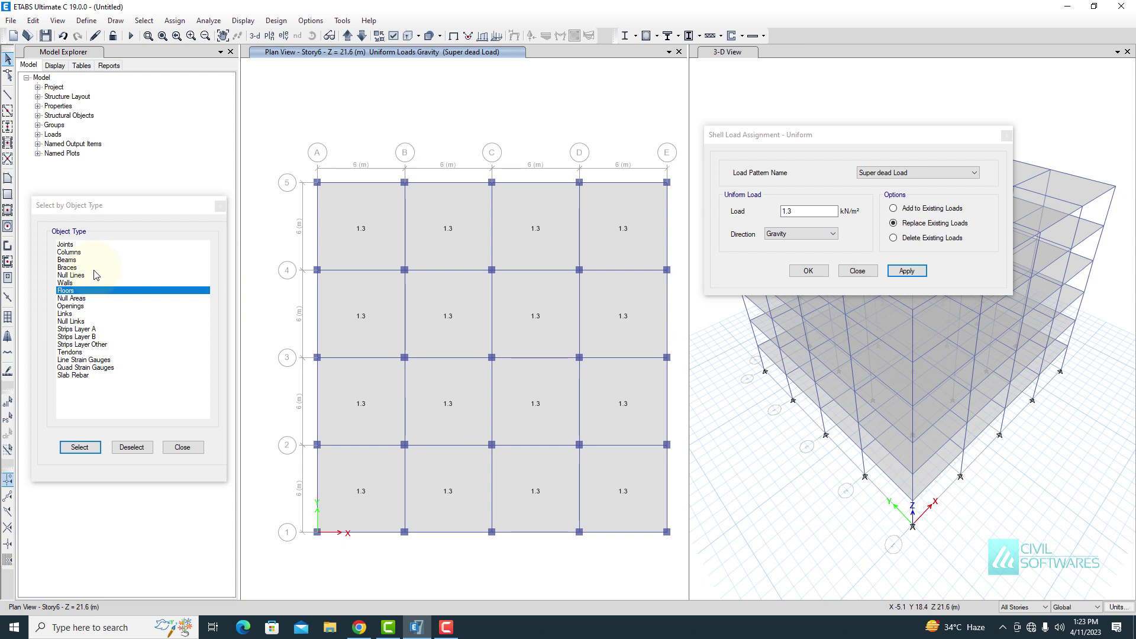
Check the super dead load on the lower stories, then reselect all floors and apply a 1.5 kN/m² uniform Live load
{"action": "left_click", "coordinate": [362, 35]}
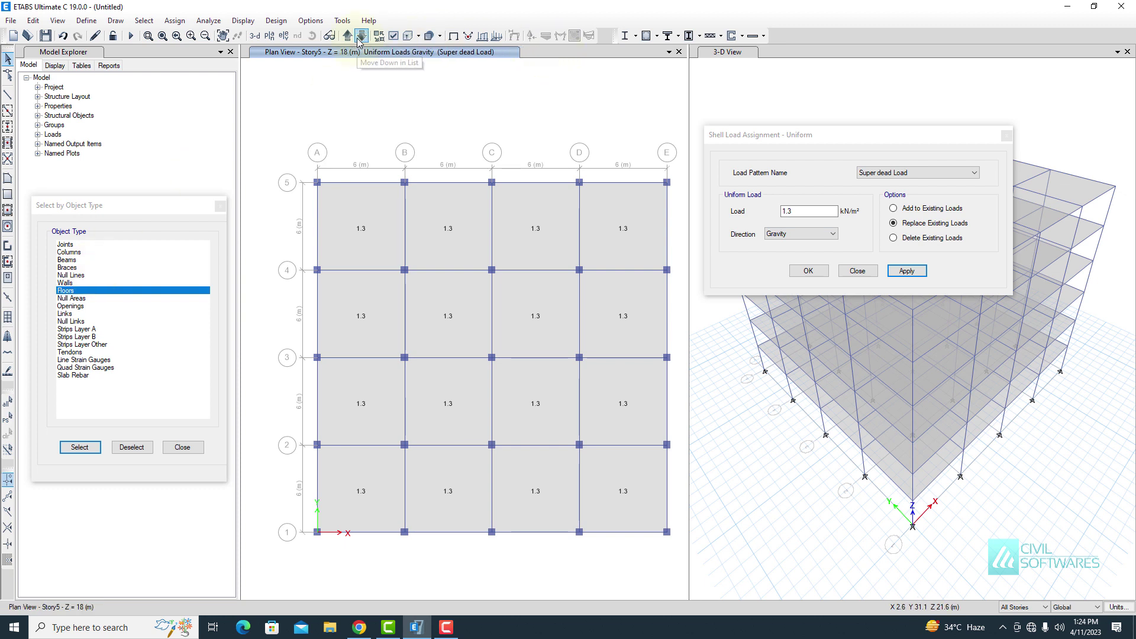
{"action": "left_click", "coordinate": [362, 35]}
{"action": "left_click", "coordinate": [362, 35]}
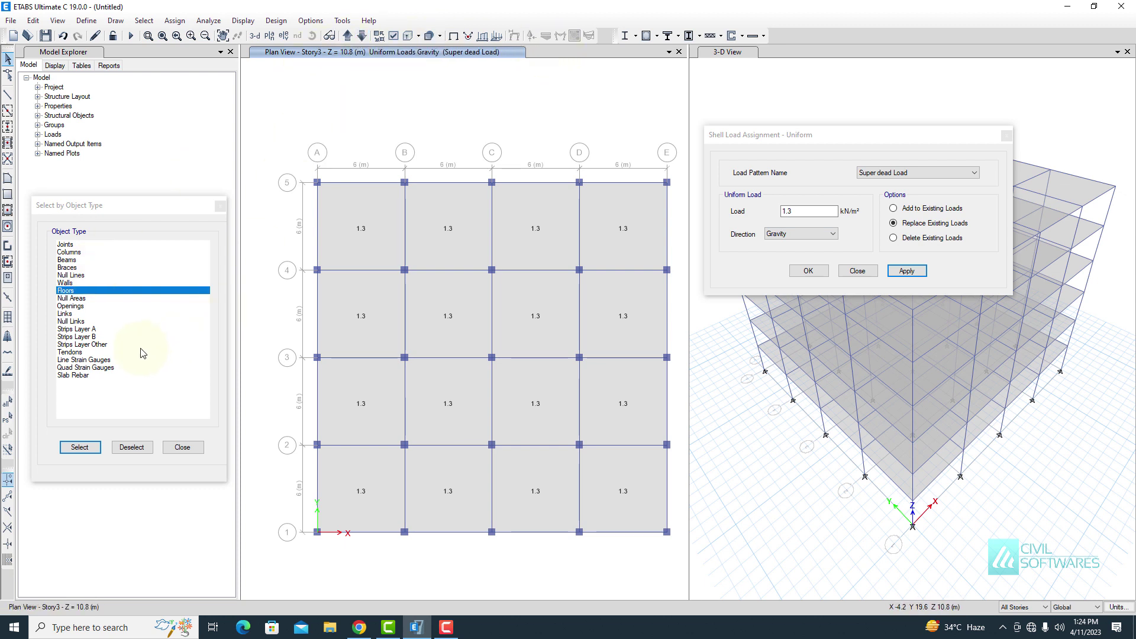
{"action": "left_click", "coordinate": [79, 448]}
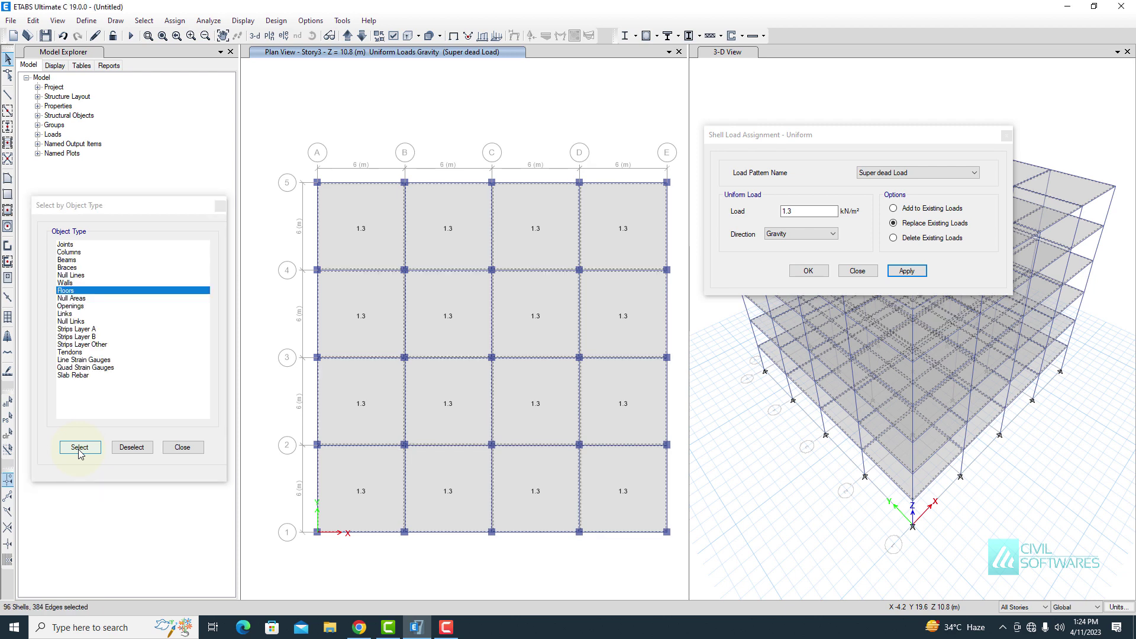
{"action": "left_click", "coordinate": [907, 172]}
{"action": "left_click", "coordinate": [876, 187]}
{"action": "key", "text": "Tab"}
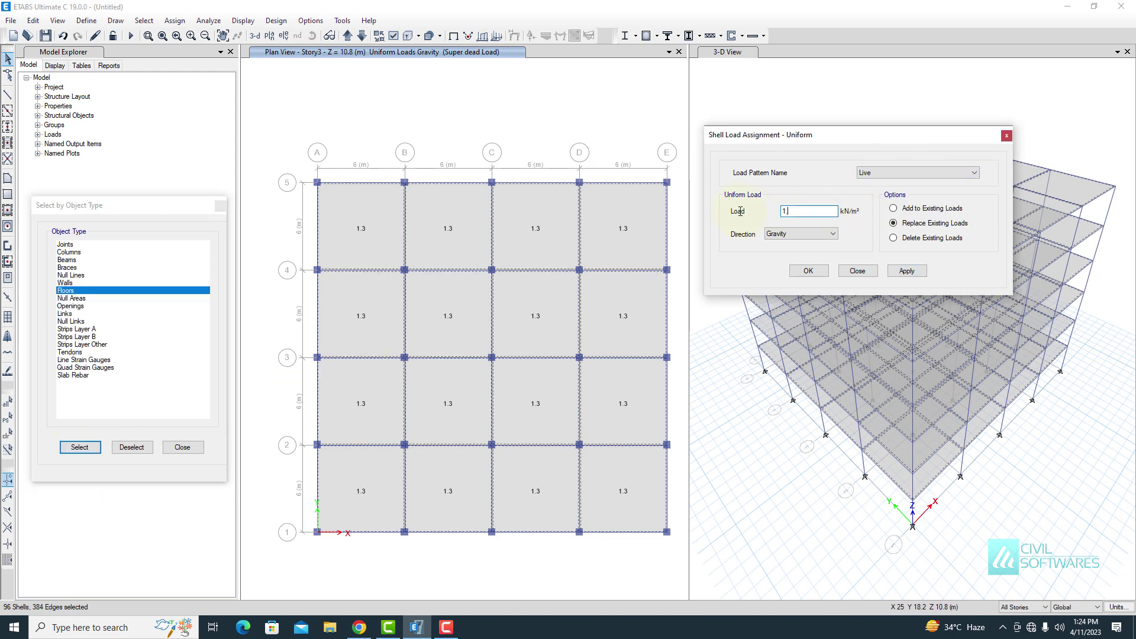
{"action": "left_click", "coordinate": [907, 271]}
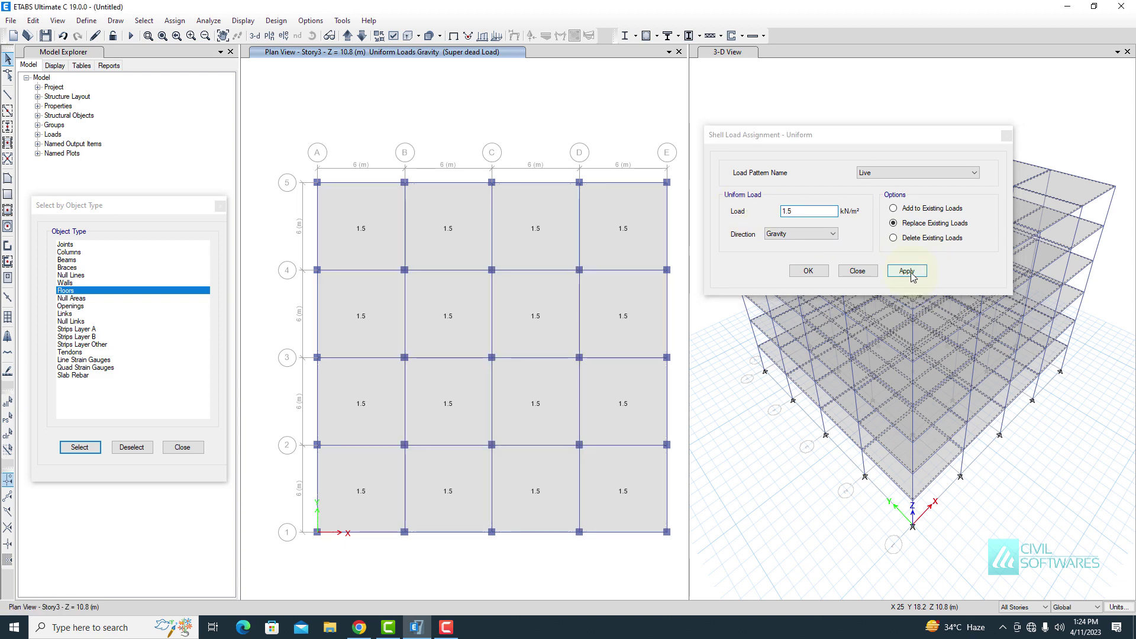
{"action": "left_click", "coordinate": [857, 274]}
{"action": "left_click", "coordinate": [220, 206]}
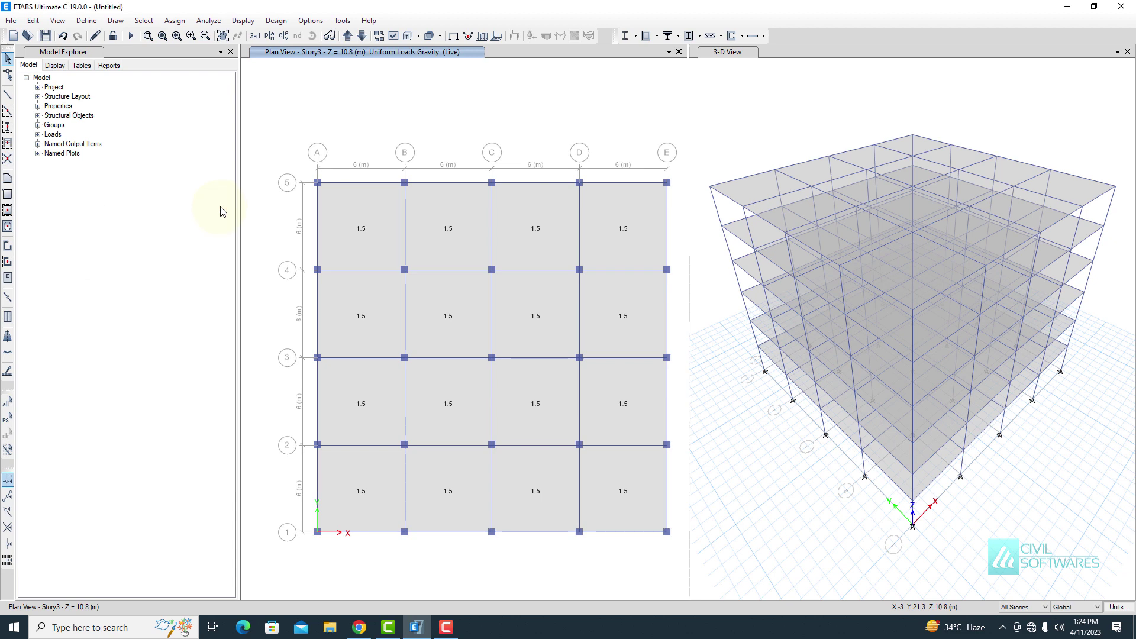
Inspect the loads assigned to the Story3 slab panel between grids A-B and 4-5, then deselect the panel
{"action": "right_click", "coordinate": [368, 220]}
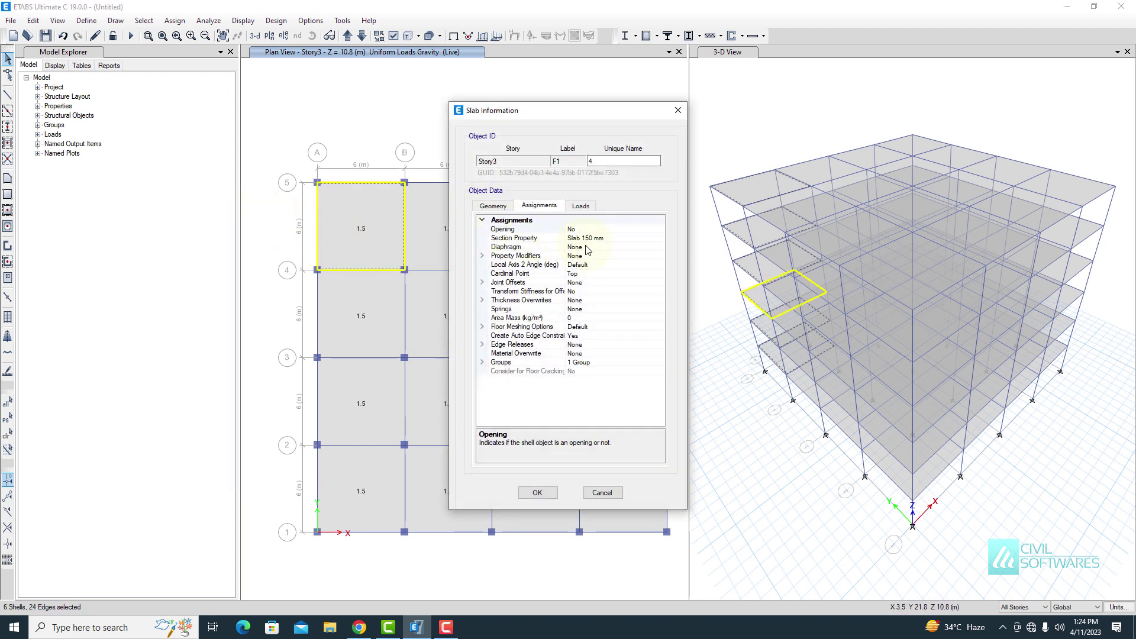
{"action": "left_click", "coordinate": [586, 204]}
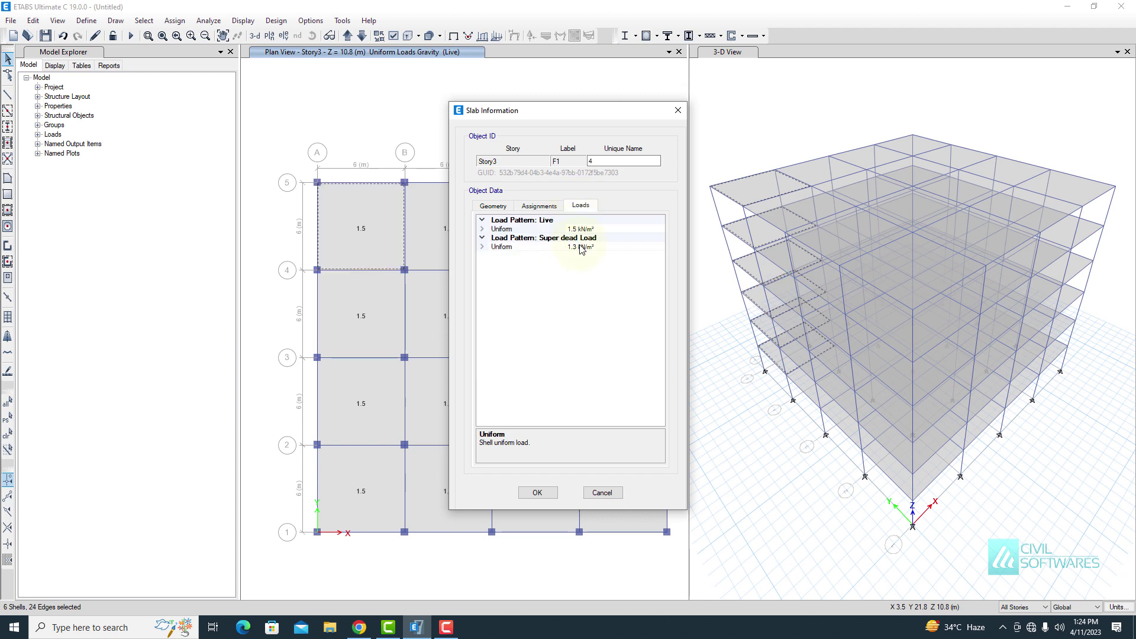
{"action": "left_click", "coordinate": [678, 110]}
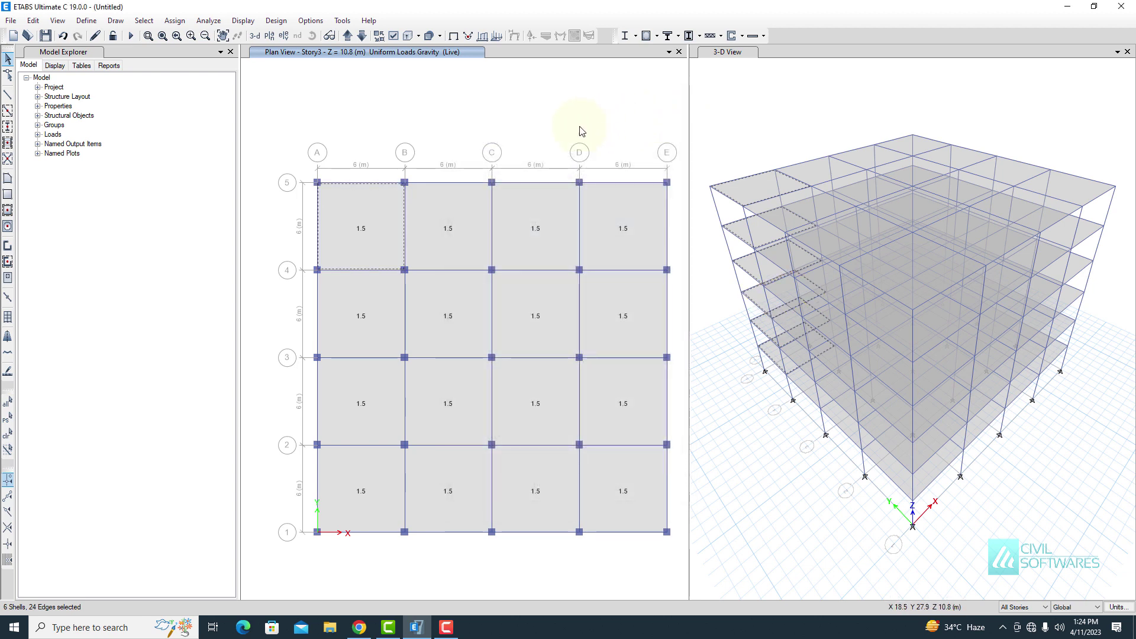
{"action": "left_click", "coordinate": [375, 231]}
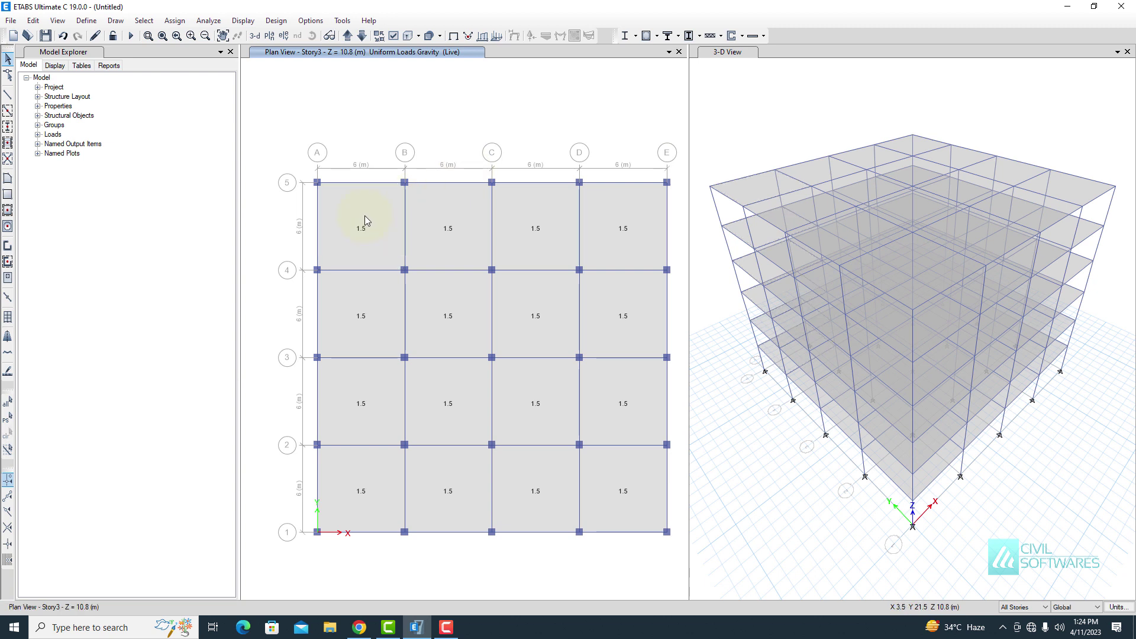
Select all Floors objects again by object type and close the selection dialog
{"action": "left_click", "coordinate": [144, 21]}
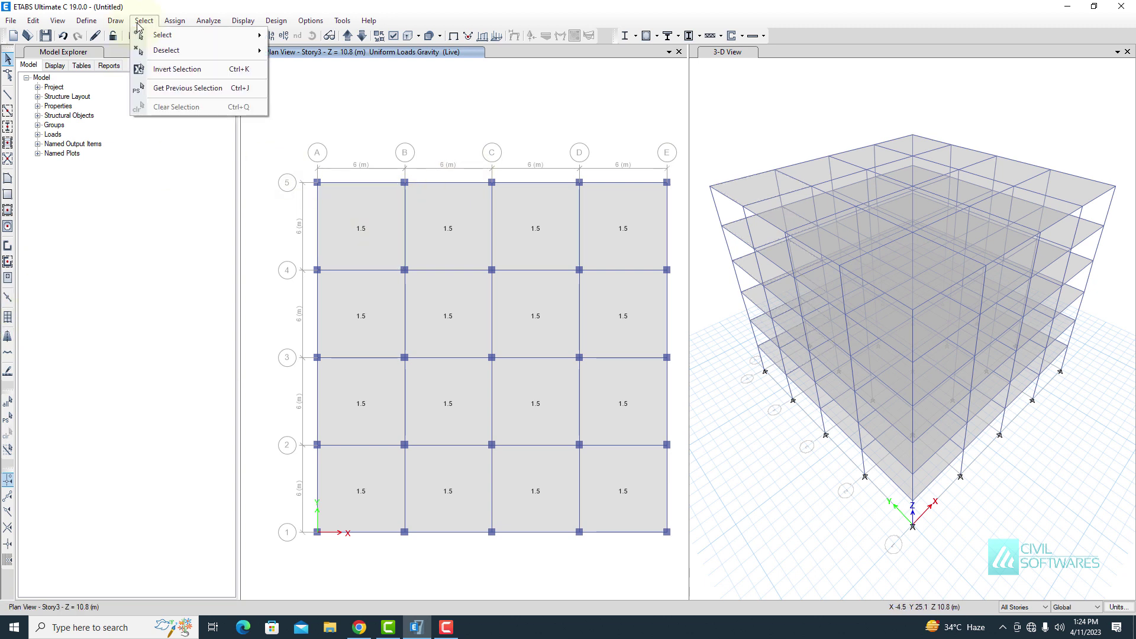
{"action": "mouse_move", "coordinate": [177, 34]}
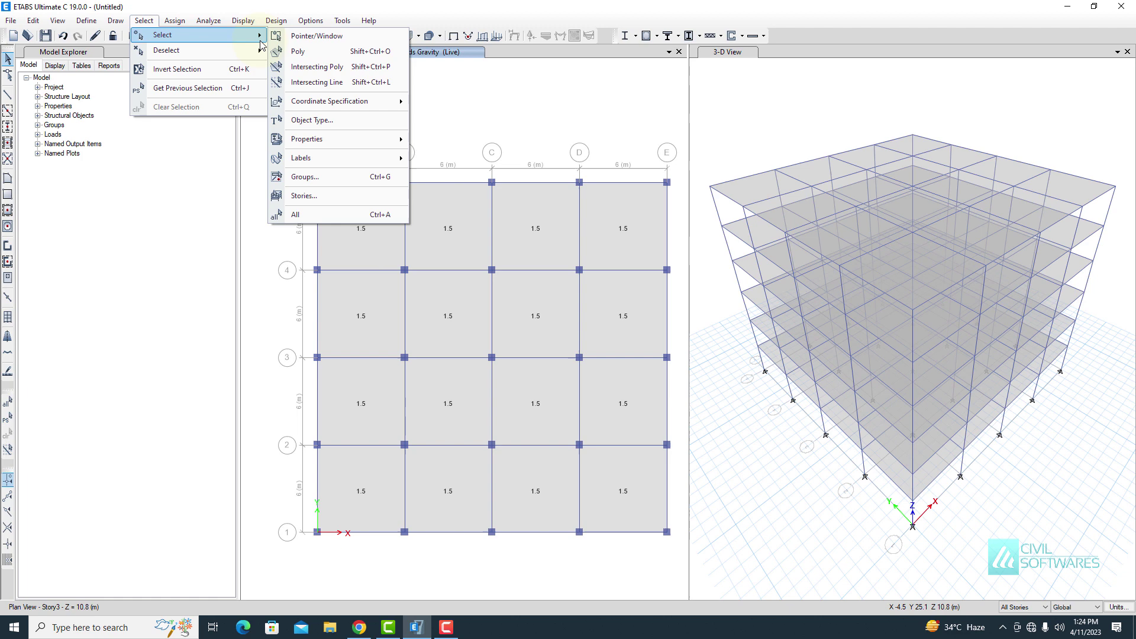
{"action": "left_click", "coordinate": [349, 121]}
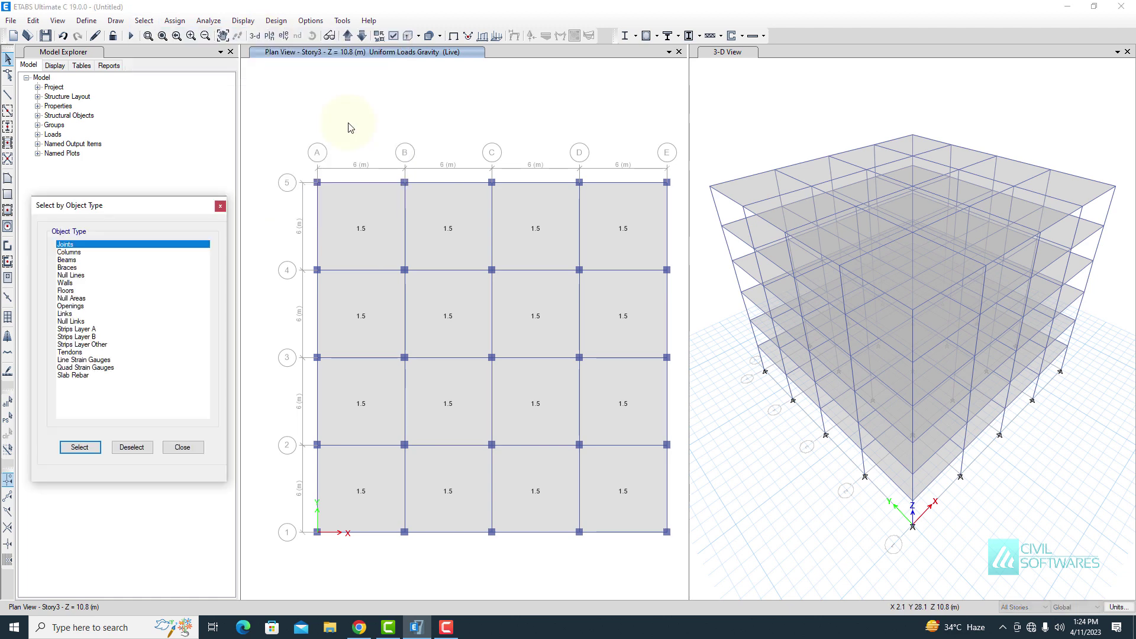
{"action": "left_click", "coordinate": [68, 290]}
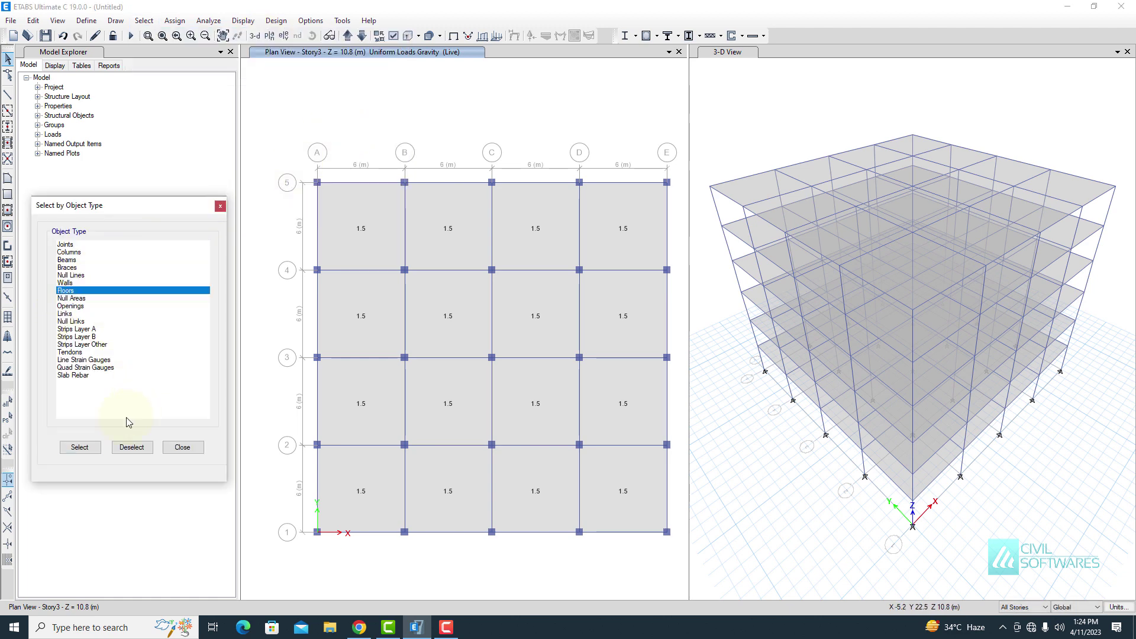
{"action": "left_click", "coordinate": [89, 452]}
{"action": "left_click", "coordinate": [220, 206]}
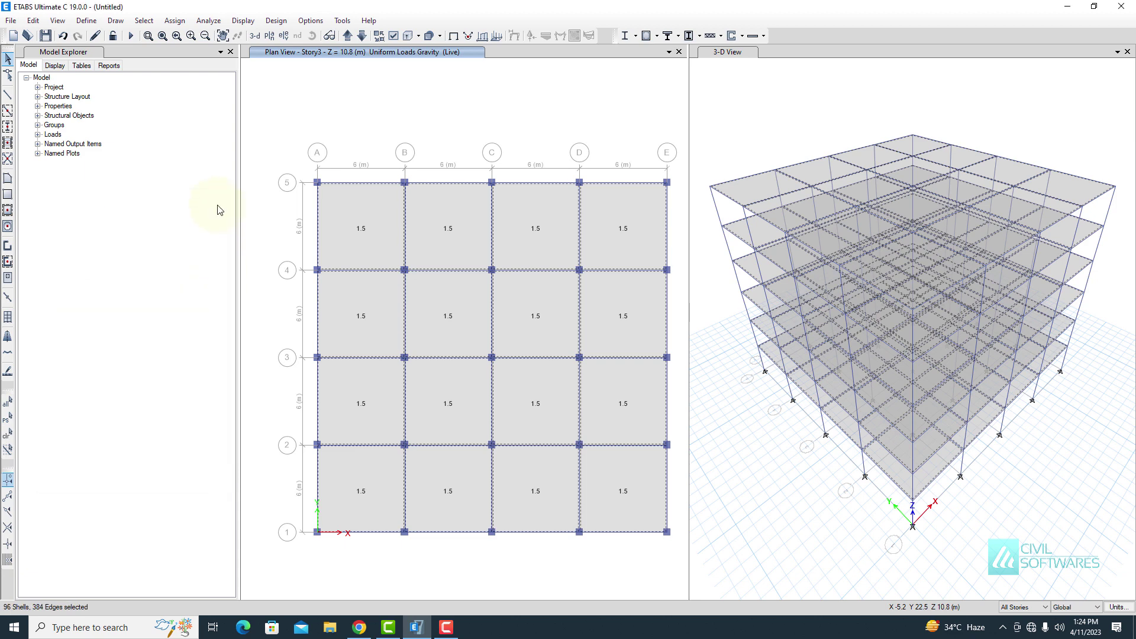
Assign diaphragm D1 to the selected floors and show the diaphragms in a 3-D view
{"action": "left_click", "coordinate": [174, 20]}
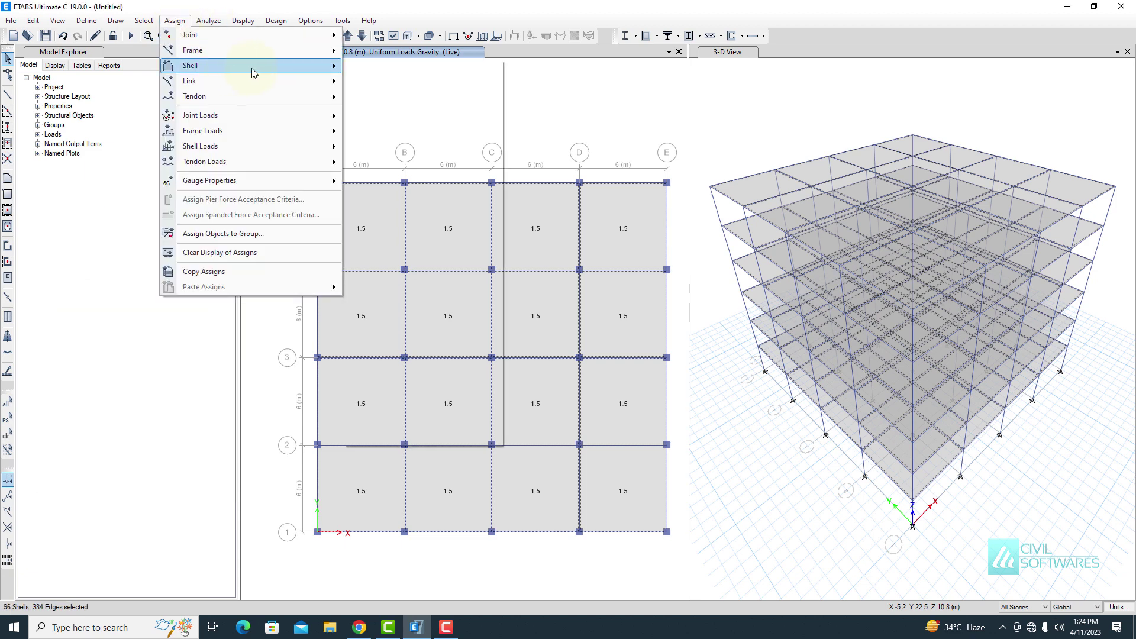
{"action": "mouse_move", "coordinate": [251, 66]}
{"action": "left_click", "coordinate": [392, 182]}
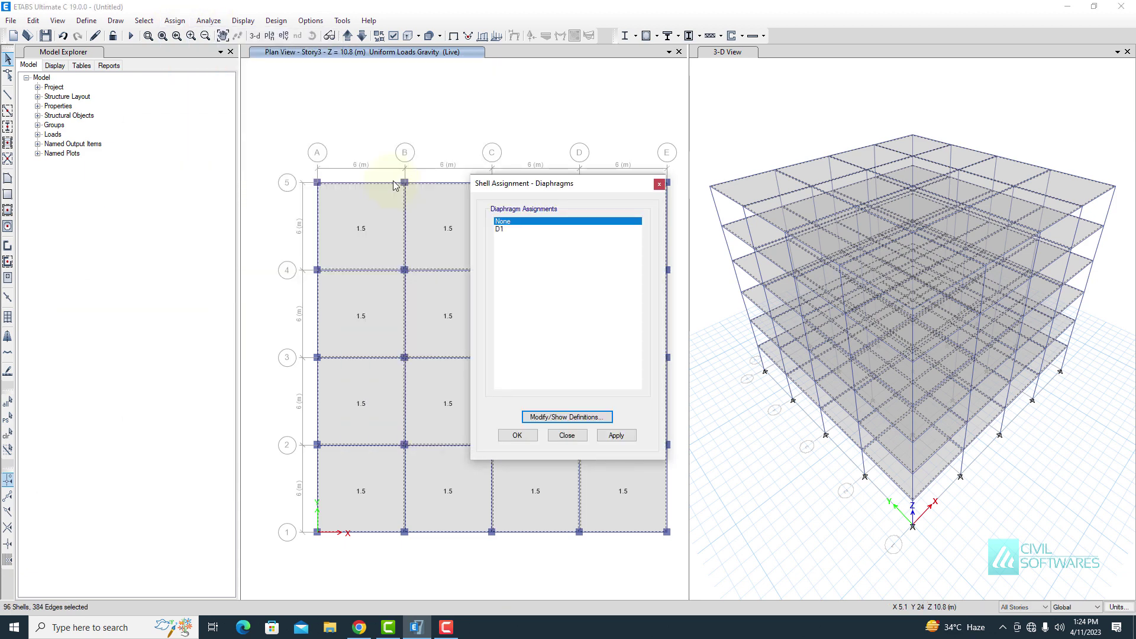
{"action": "left_click", "coordinate": [500, 229]}
{"action": "left_click", "coordinate": [616, 436]}
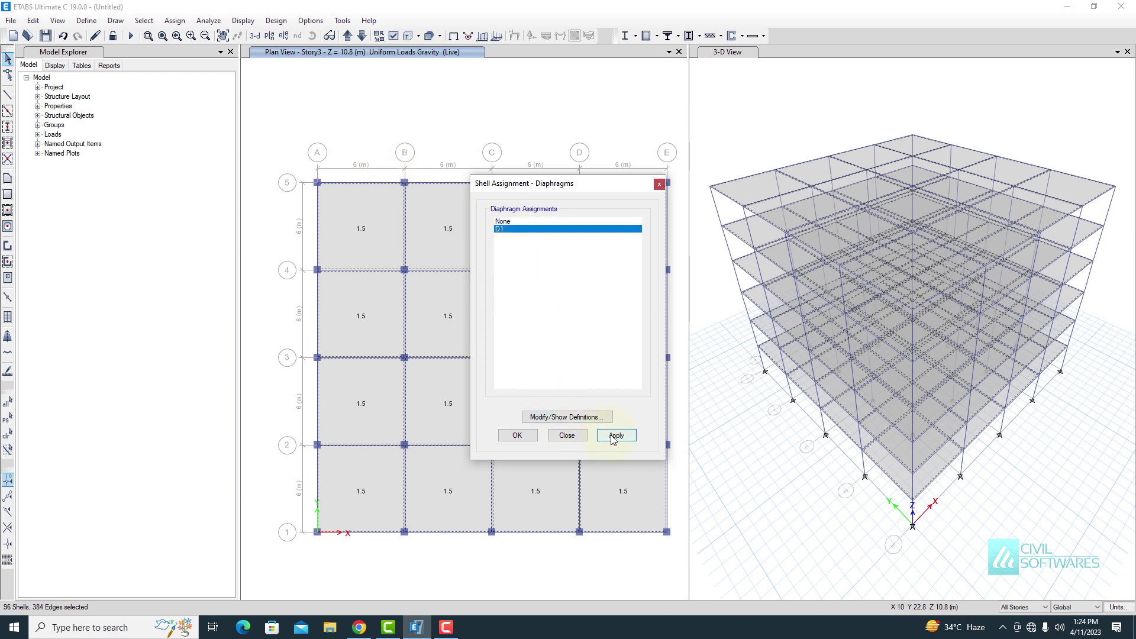
{"action": "left_click", "coordinate": [565, 435]}
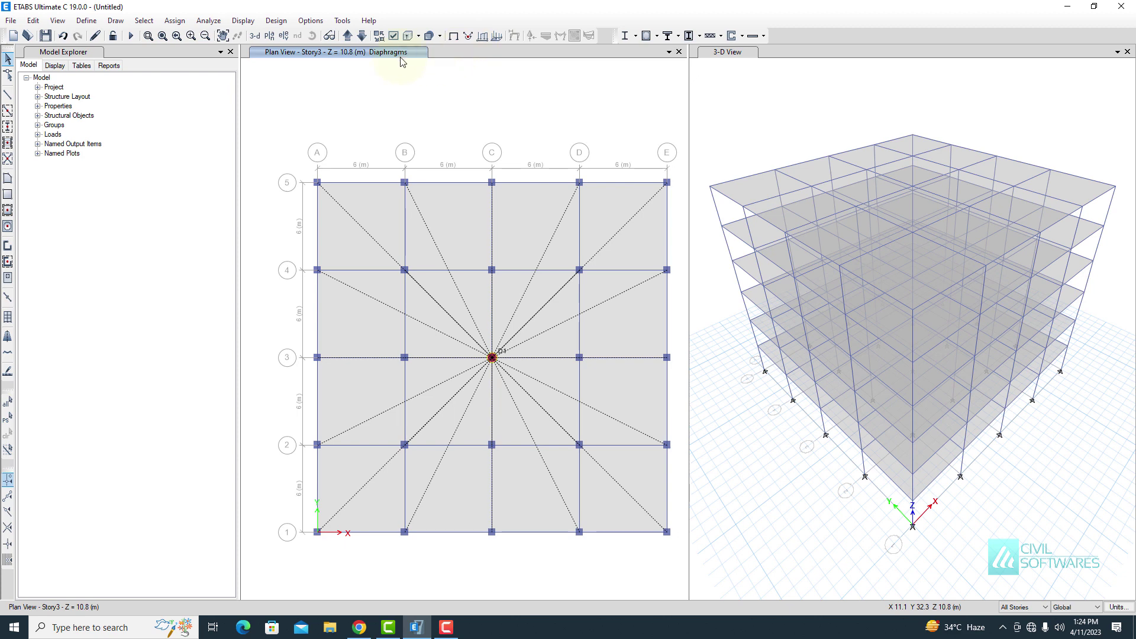
{"action": "left_click", "coordinate": [253, 36]}
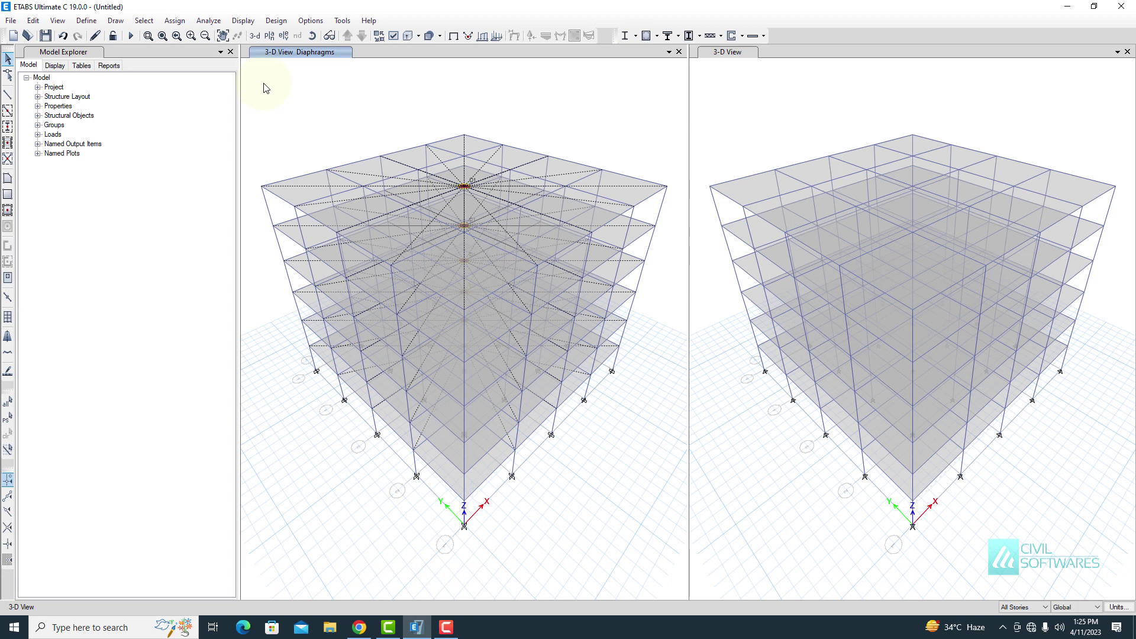
Save the model as Linear Static Analysis and run the analysis
{"action": "left_click", "coordinate": [131, 36]}
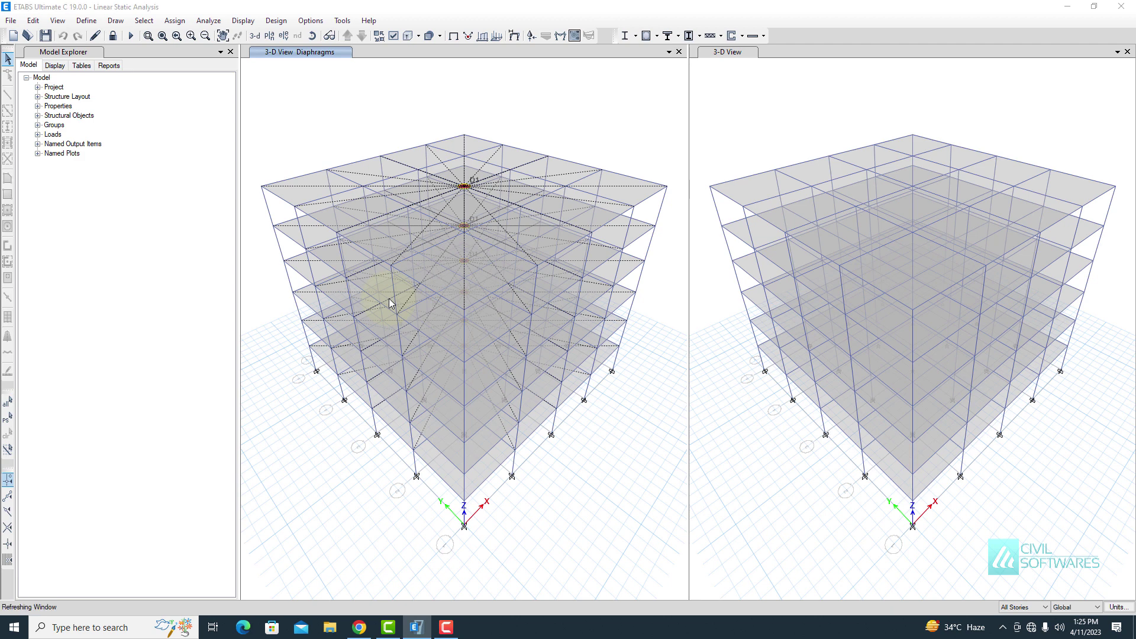
{"action": "key", "text": "F5"}
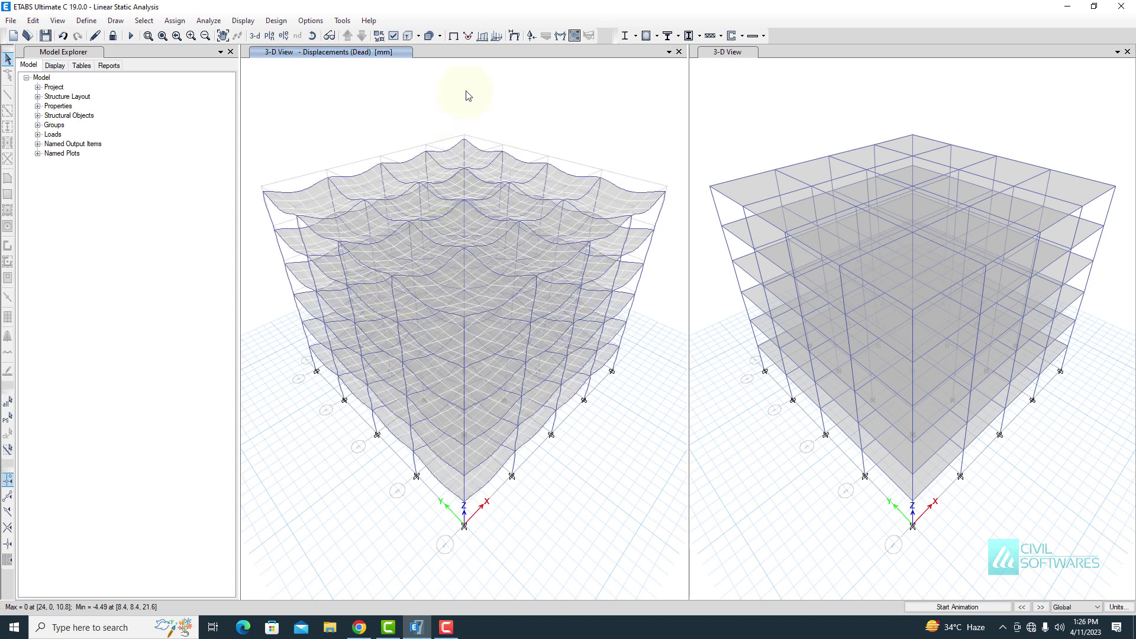
Display the Fz, My and Mz restraint reactions for the Dead case, first as arrows and then as tabulated values
{"action": "left_click", "coordinate": [530, 36]}
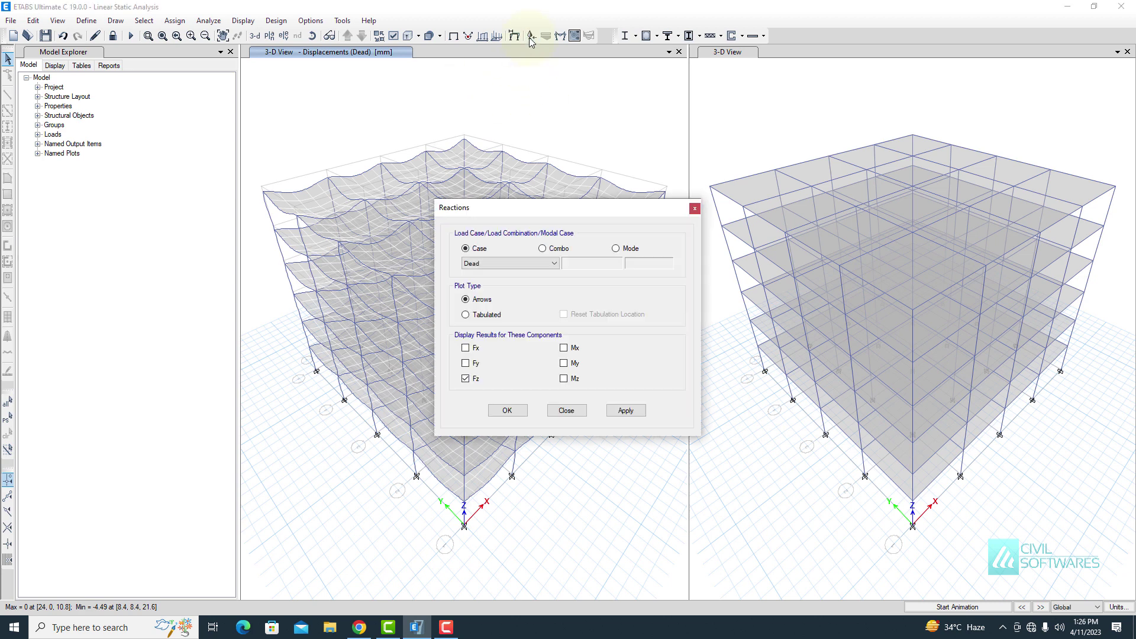
{"action": "left_click", "coordinate": [565, 380]}
{"action": "left_click", "coordinate": [564, 363]}
{"action": "left_click", "coordinate": [613, 412]}
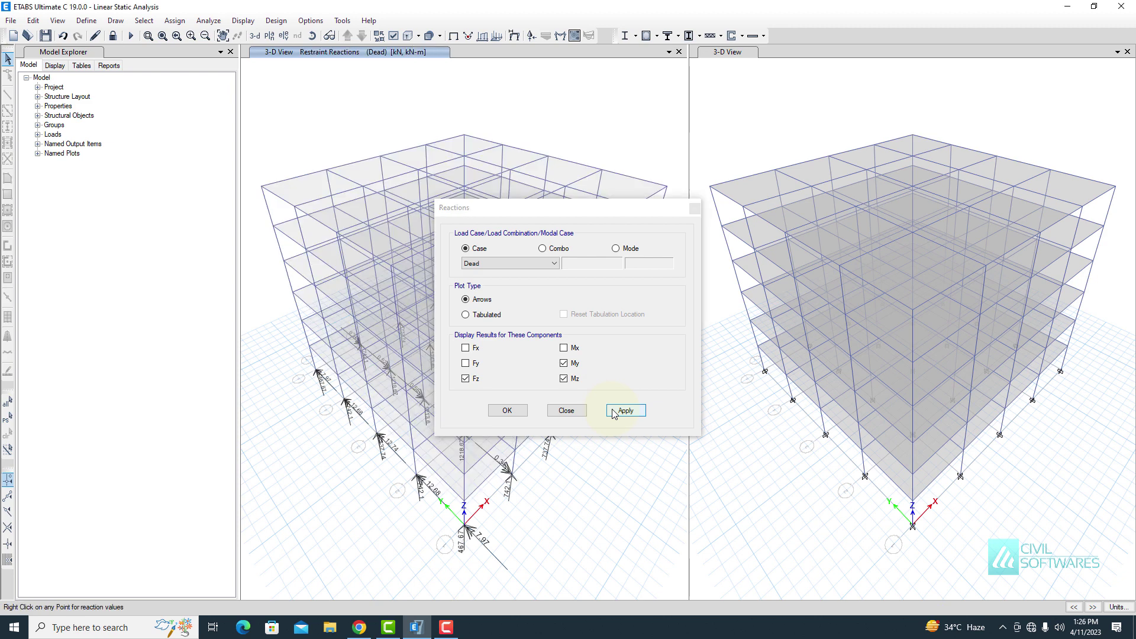
{"action": "left_click", "coordinate": [487, 316]}
{"action": "left_click", "coordinate": [625, 411]}
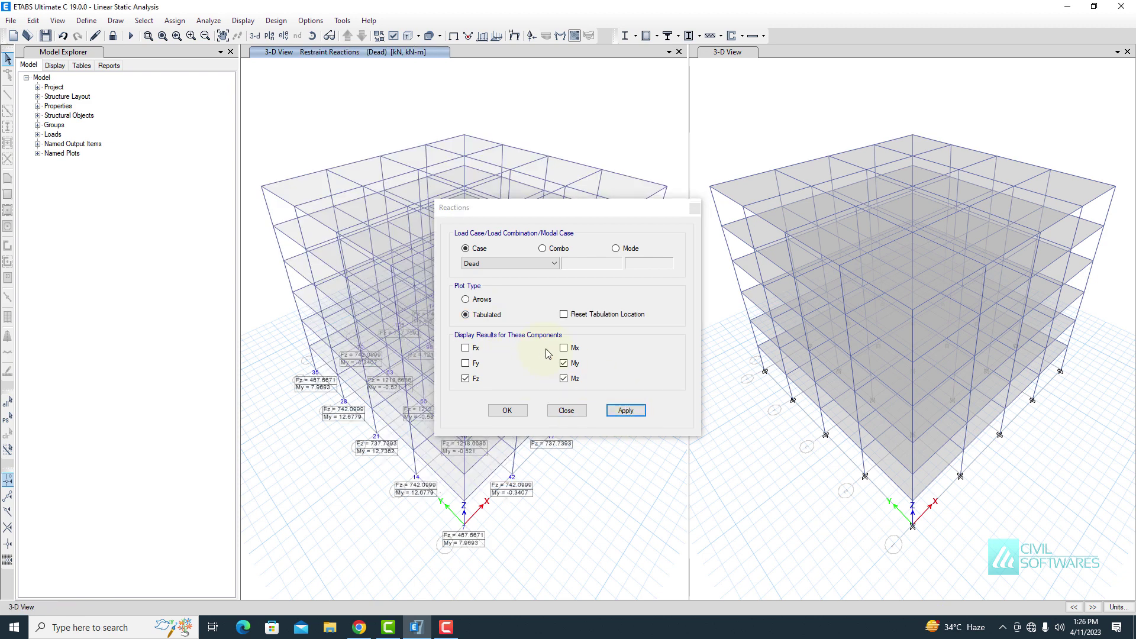
Add the Fx, Fy and Mx components to the tabulated restraint reactions for the Dead case
{"action": "left_click", "coordinate": [564, 347]}
{"action": "left_click", "coordinate": [466, 363]}
{"action": "left_click", "coordinate": [472, 350]}
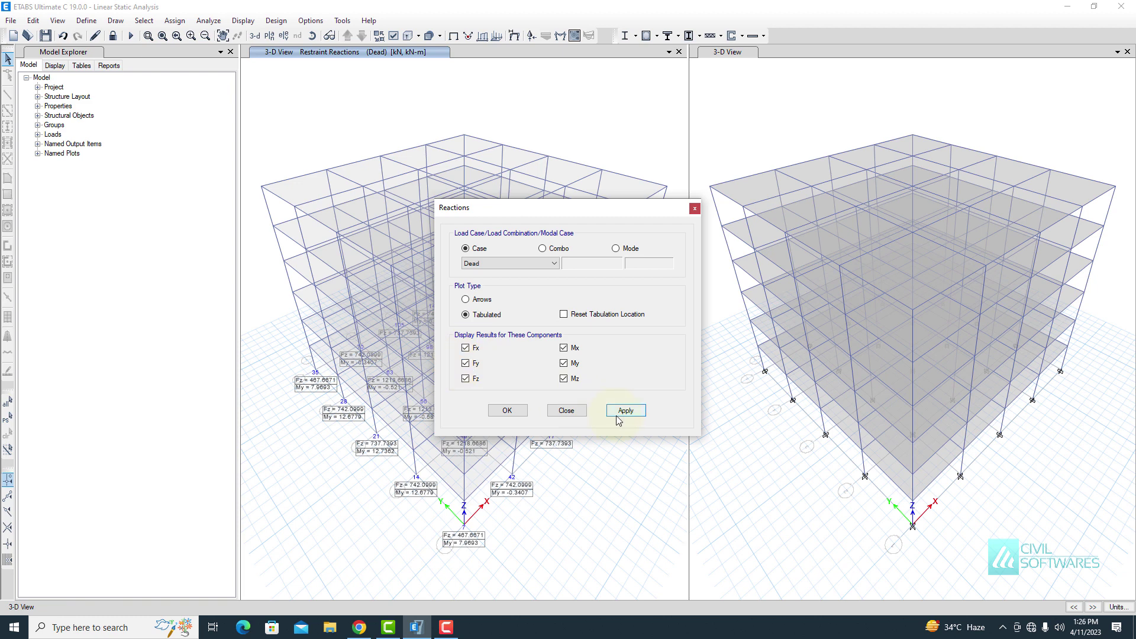
{"action": "left_click", "coordinate": [626, 410]}
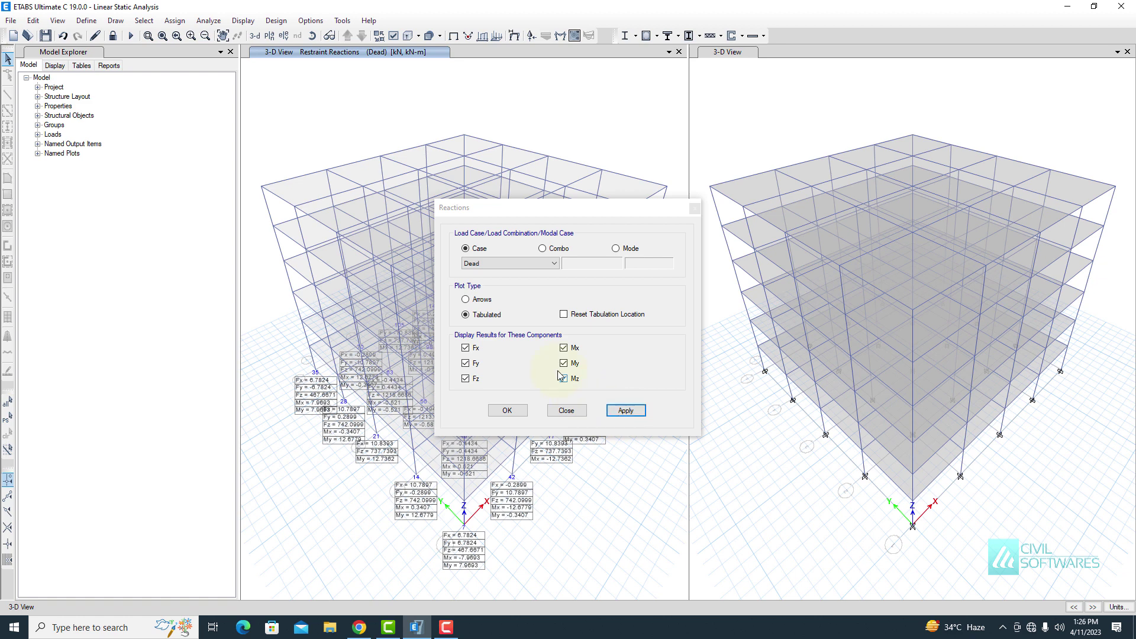
Limit the tabulated Dead reactions to the Fz, My and Mz components and close the reactions dialog
{"action": "left_click", "coordinate": [563, 347]}
{"action": "left_click", "coordinate": [466, 348]}
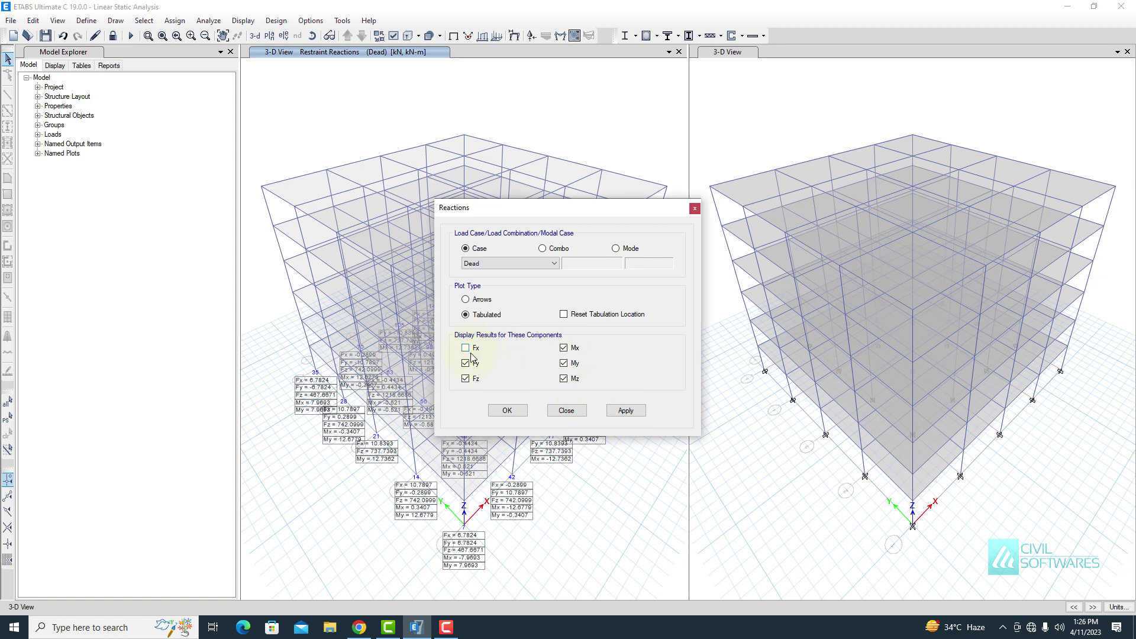
{"action": "left_click", "coordinate": [466, 363]}
{"action": "left_click", "coordinate": [567, 353]}
{"action": "left_click", "coordinate": [625, 410]}
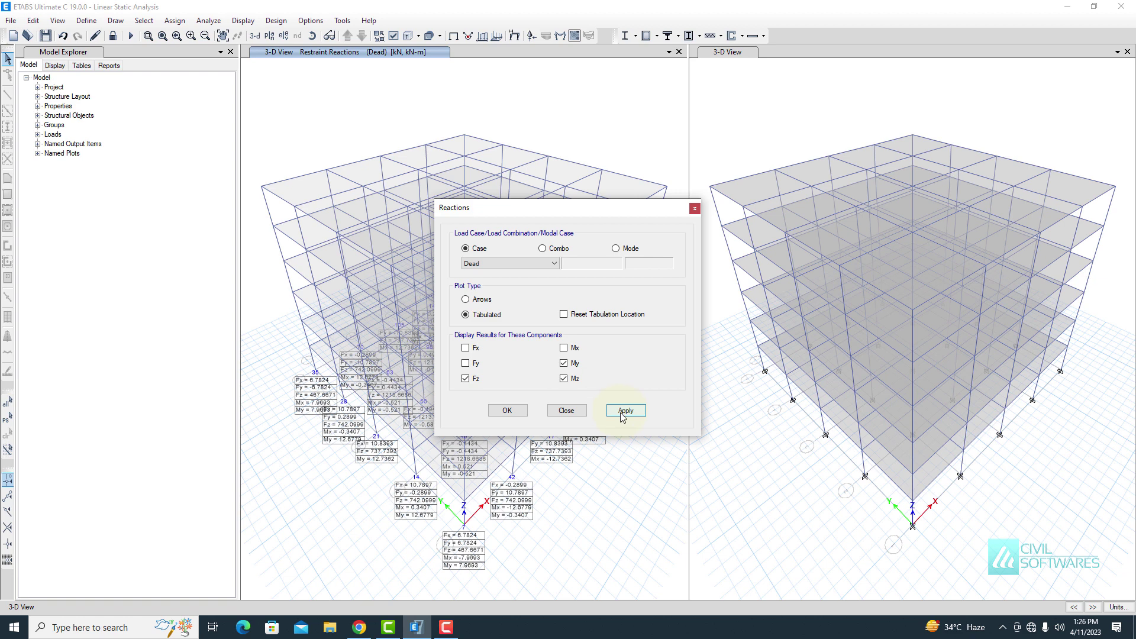
{"action": "left_click", "coordinate": [695, 208]}
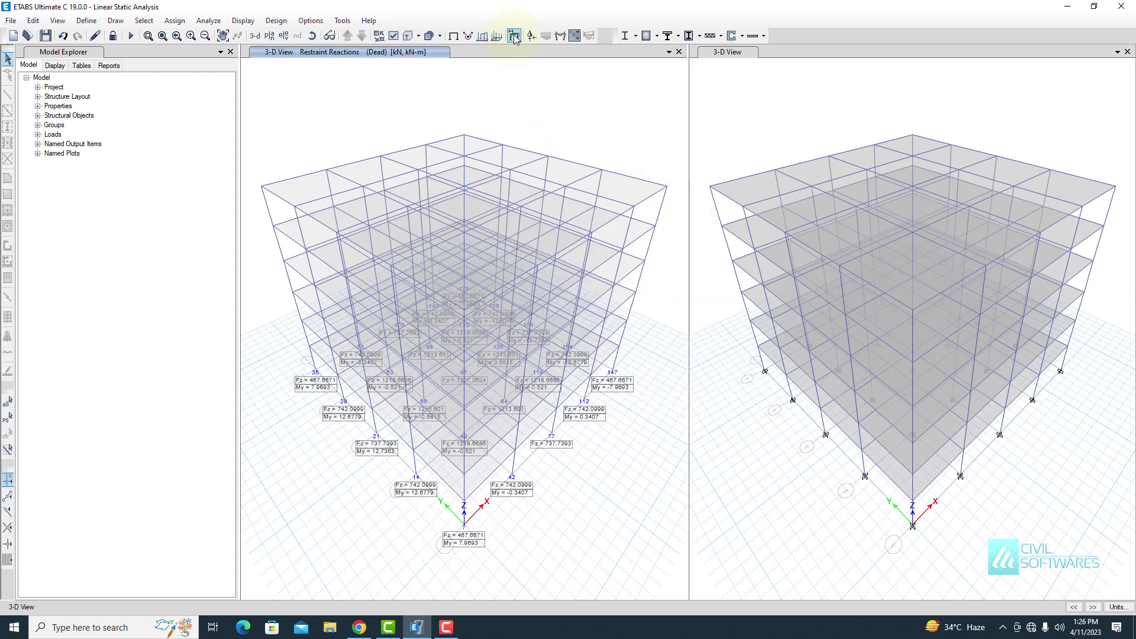
Display the filled Moment 3-3 diagram of the frames for the Dead case and move the dialog clear of the model
{"action": "left_click", "coordinate": [553, 37]}
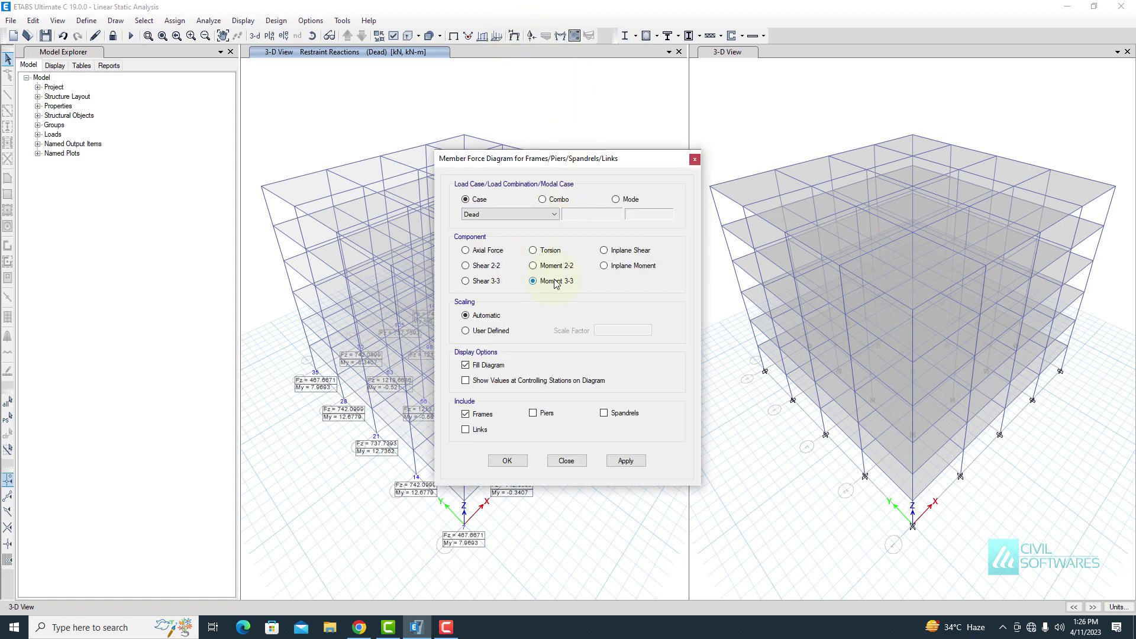
{"action": "left_click", "coordinate": [550, 214]}
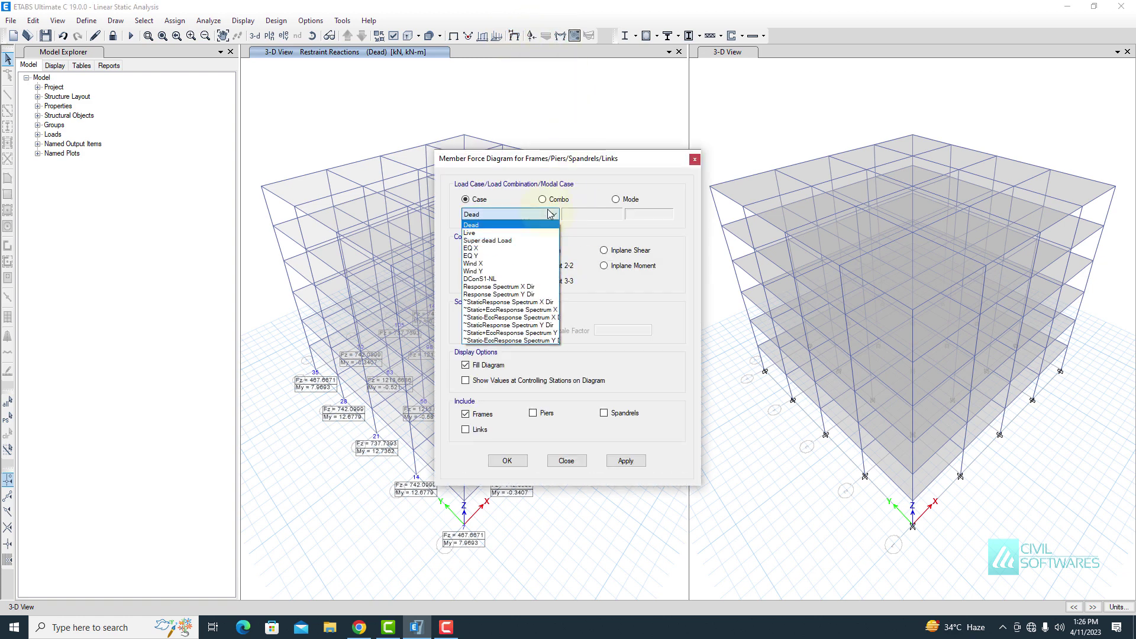
{"action": "left_click", "coordinate": [531, 217]}
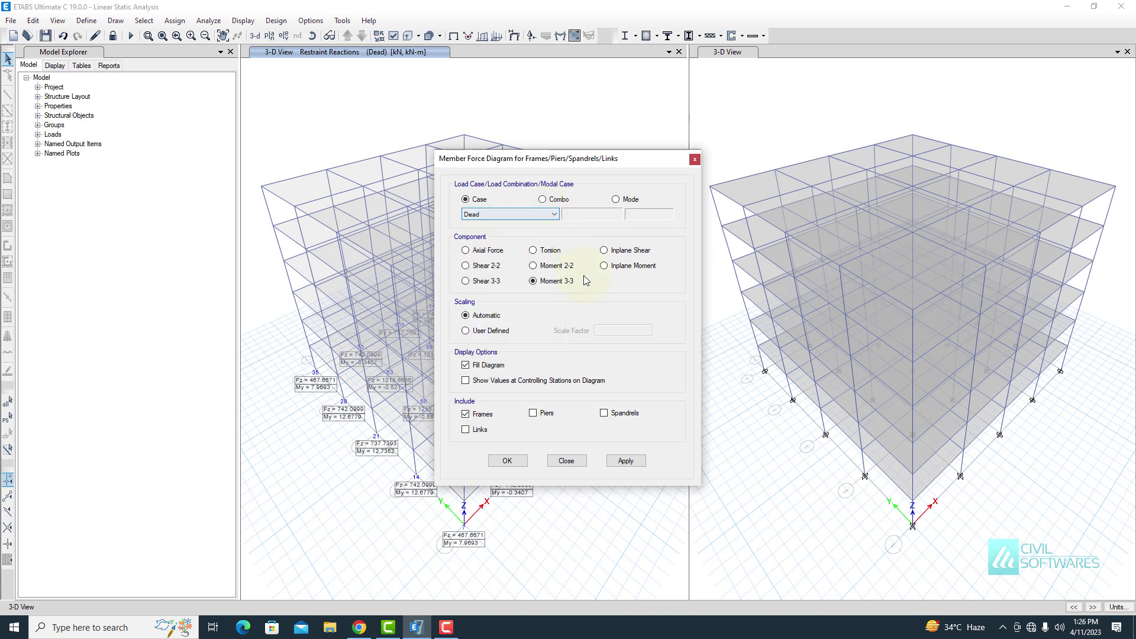
{"action": "left_click", "coordinate": [624, 461]}
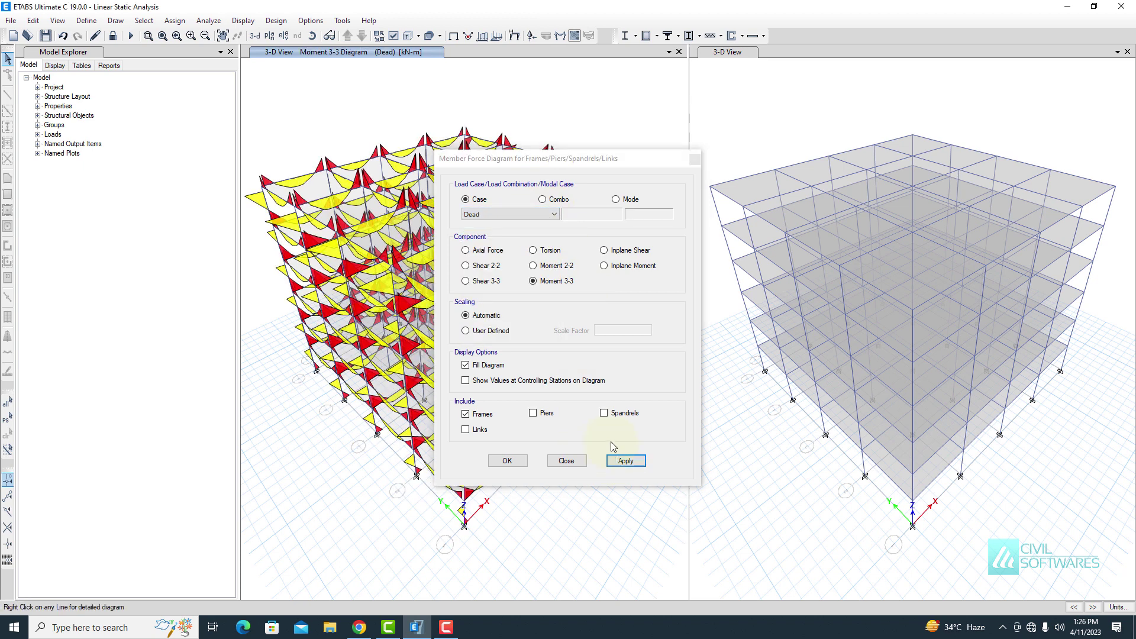
{"action": "left_click_drag", "start_coordinate": [595, 161], "coordinate": [126, 160]}
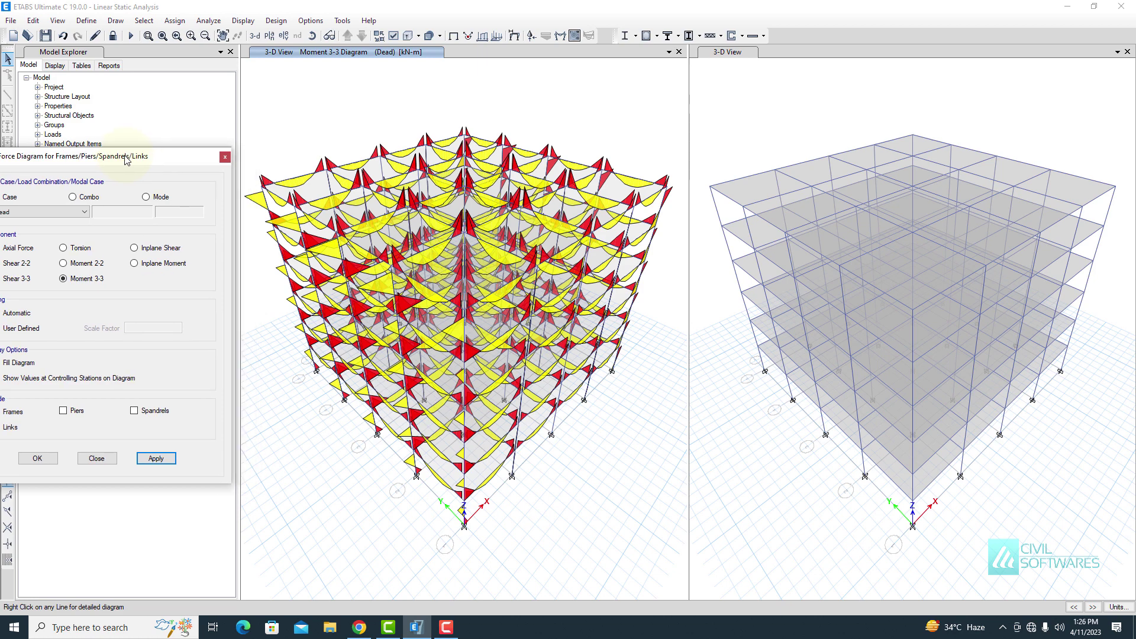
Inspect the detailed diagrams of beam B21 at Story1 for the Live case and load combination DConS4, then close them
{"action": "left_click", "coordinate": [312, 36]}
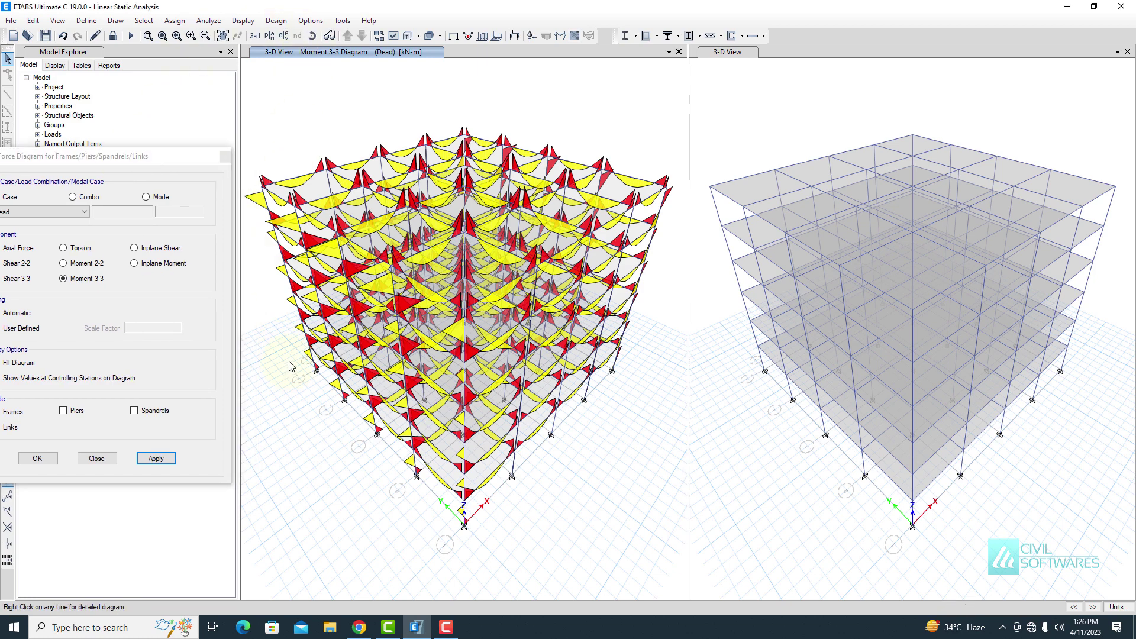
{"action": "mouse_move", "coordinate": [292, 345]}
{"action": "left_mouse_down"}
{"action": "mouse_move", "coordinate": [292, 325]}
{"action": "mouse_move", "coordinate": [278, 333]}
{"action": "left_mouse_up"}
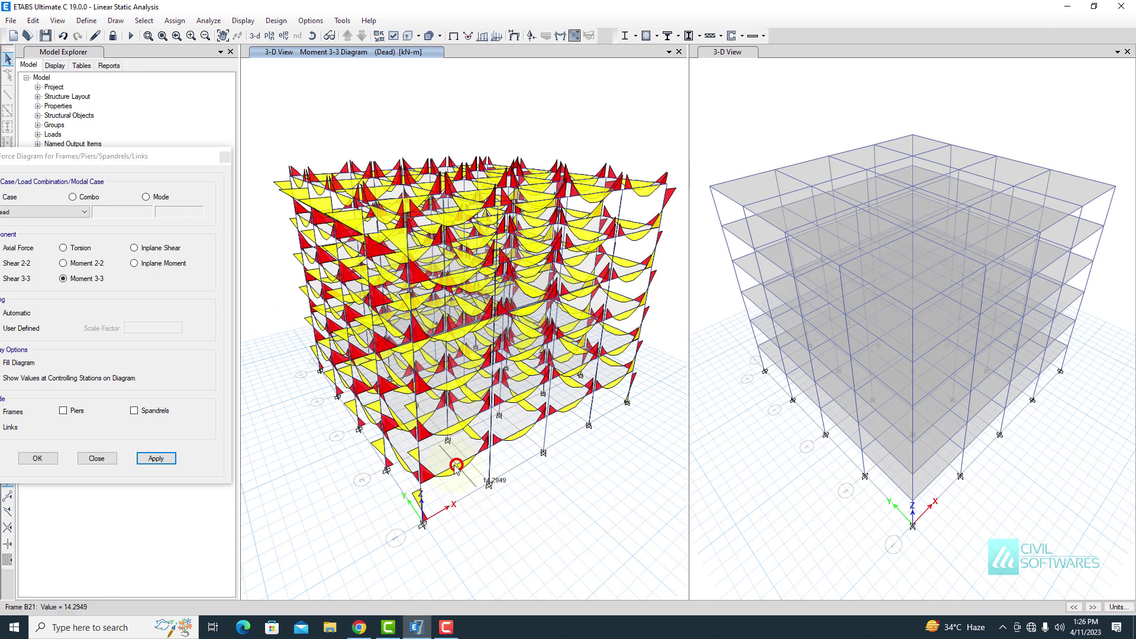
{"action": "right_click", "coordinate": [455, 467]}
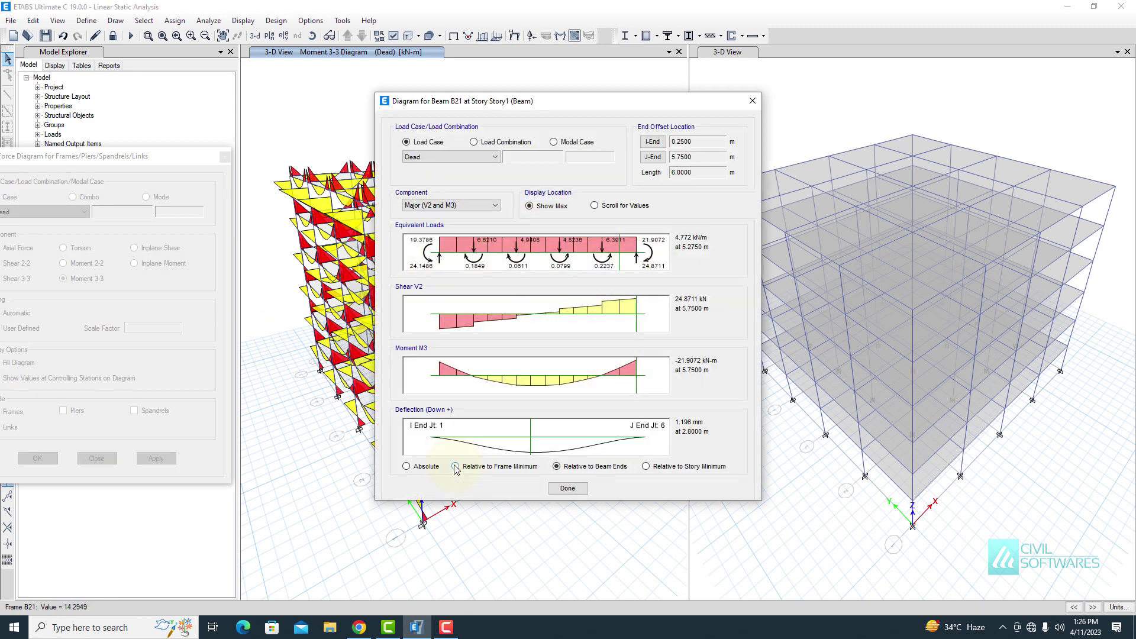
{"action": "left_click", "coordinate": [494, 157]}
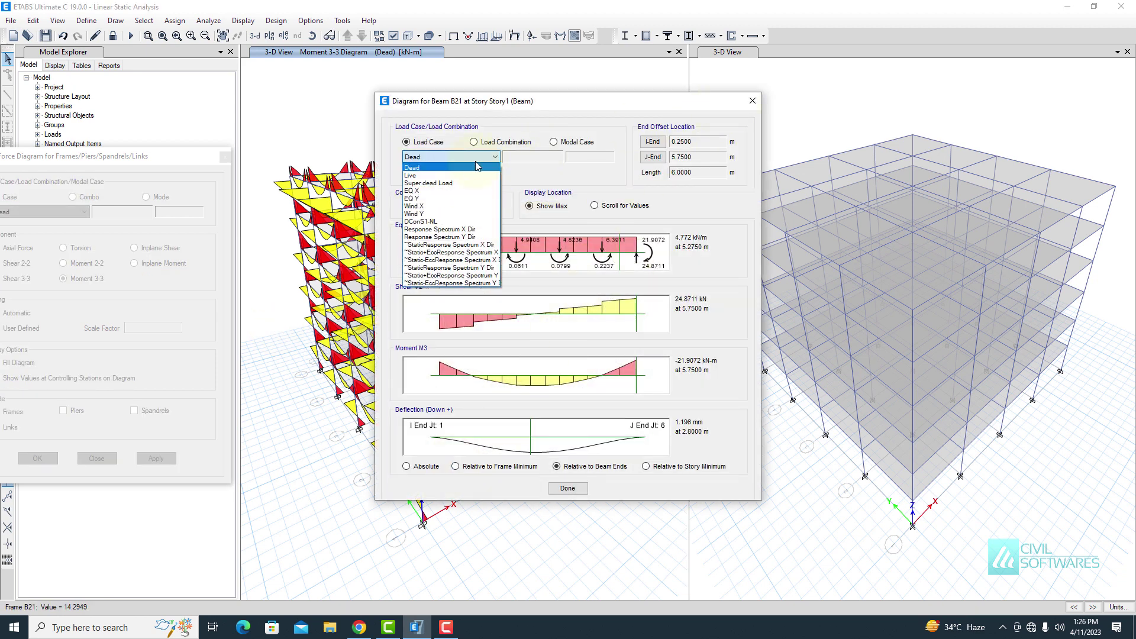
{"action": "left_click", "coordinate": [461, 175]}
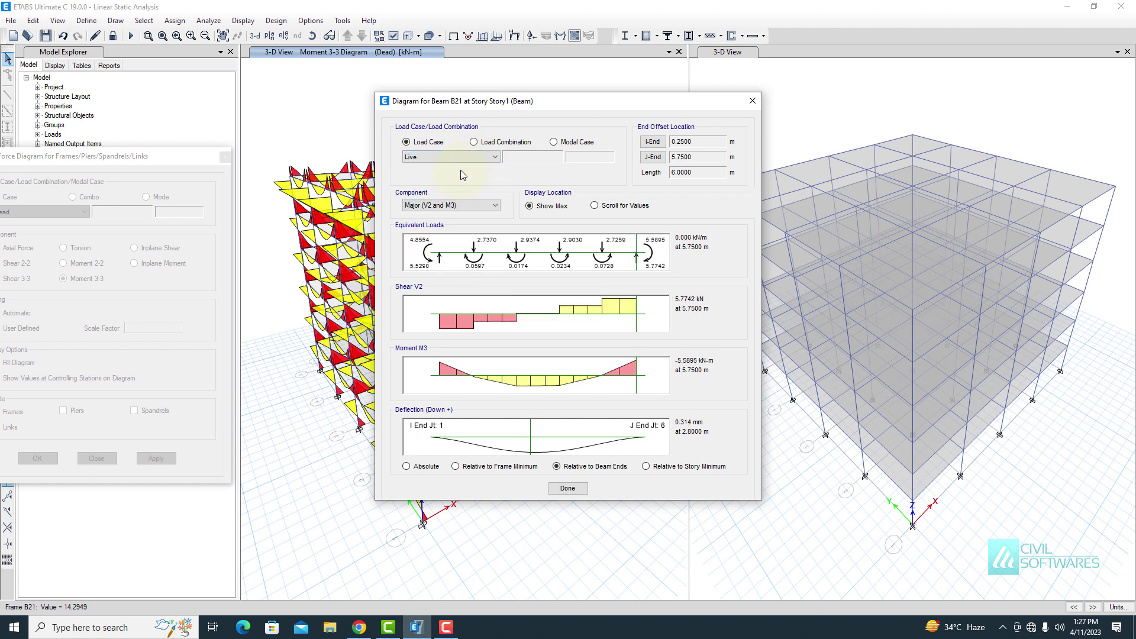
{"action": "left_click", "coordinate": [474, 142]}
{"action": "left_click", "coordinate": [477, 157]}
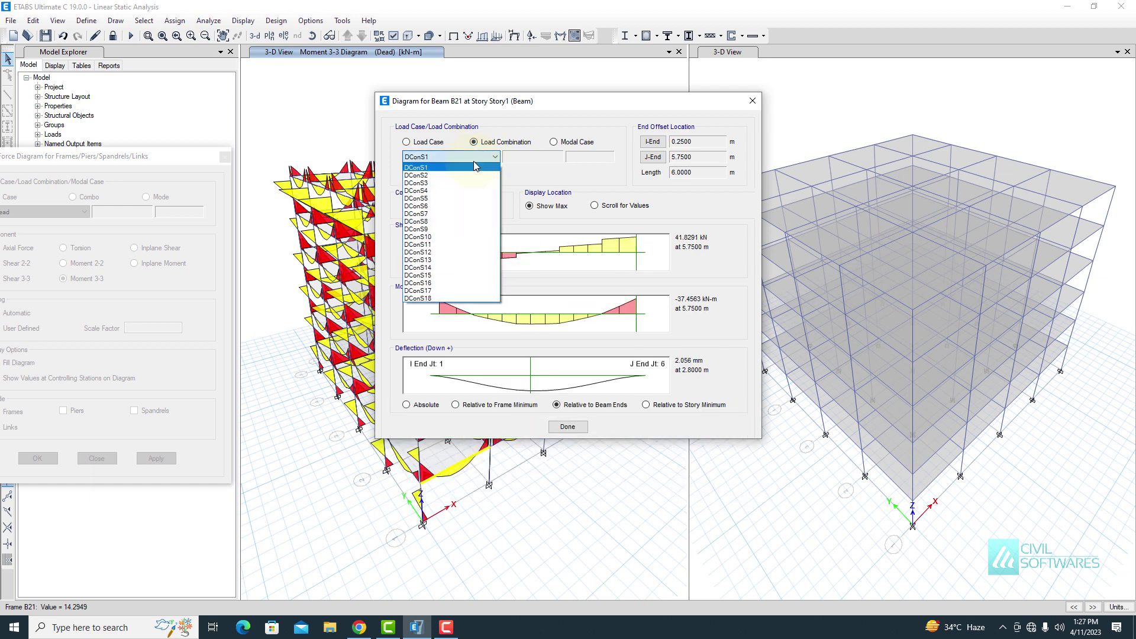
{"action": "left_click", "coordinate": [452, 191]}
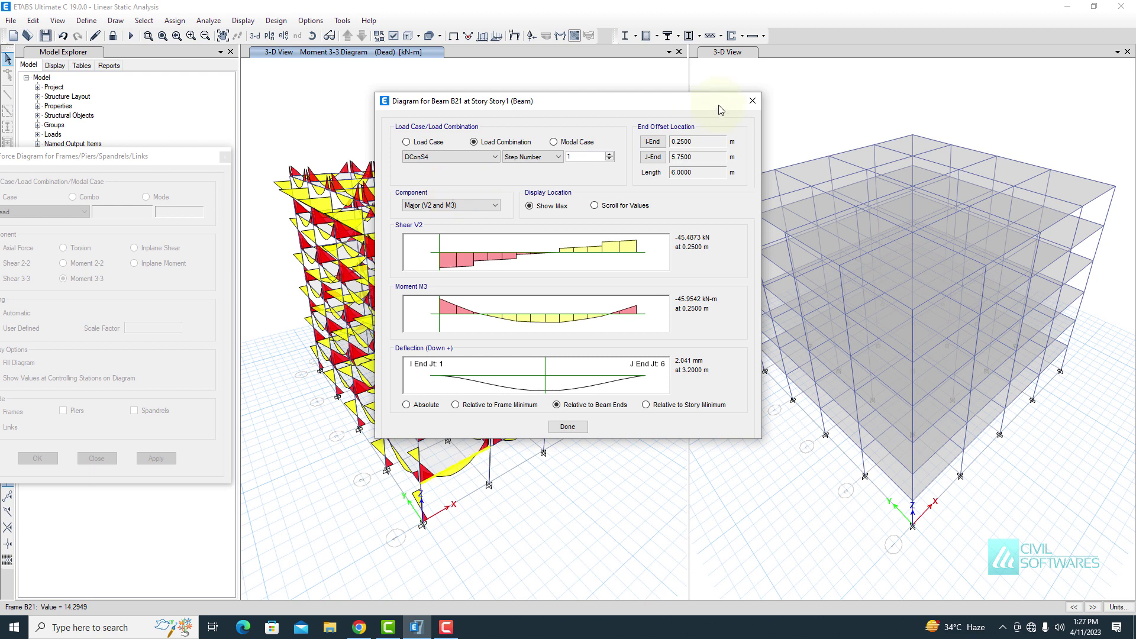
{"action": "left_click", "coordinate": [753, 102]}
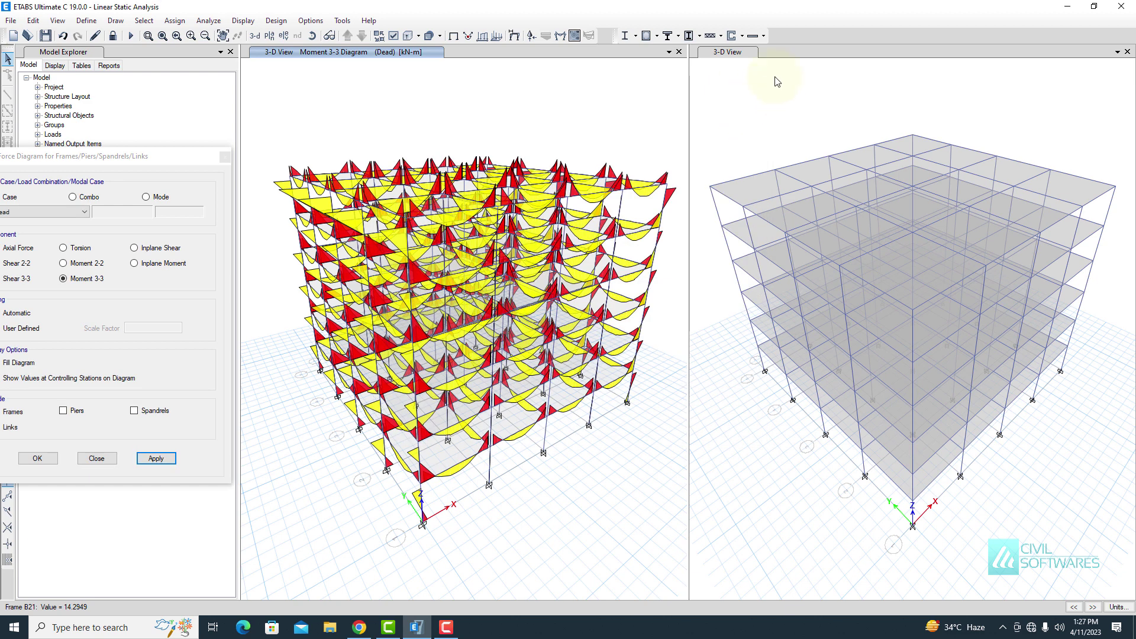
Display the frames' Moment 3-3 diagram in the plain 3-D view, first for Dead and then for the EQ X case
{"action": "left_click", "coordinate": [801, 55]}
{"action": "left_click", "coordinate": [156, 459]}
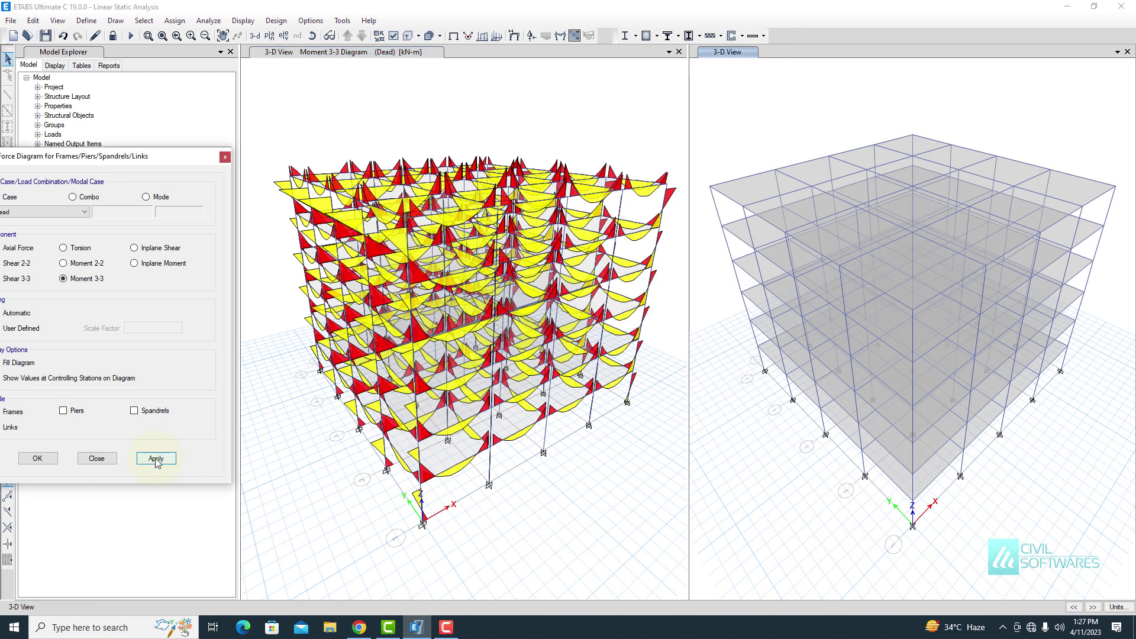
{"action": "left_click_drag", "start_coordinate": [152, 158], "coordinate": [207, 142]}
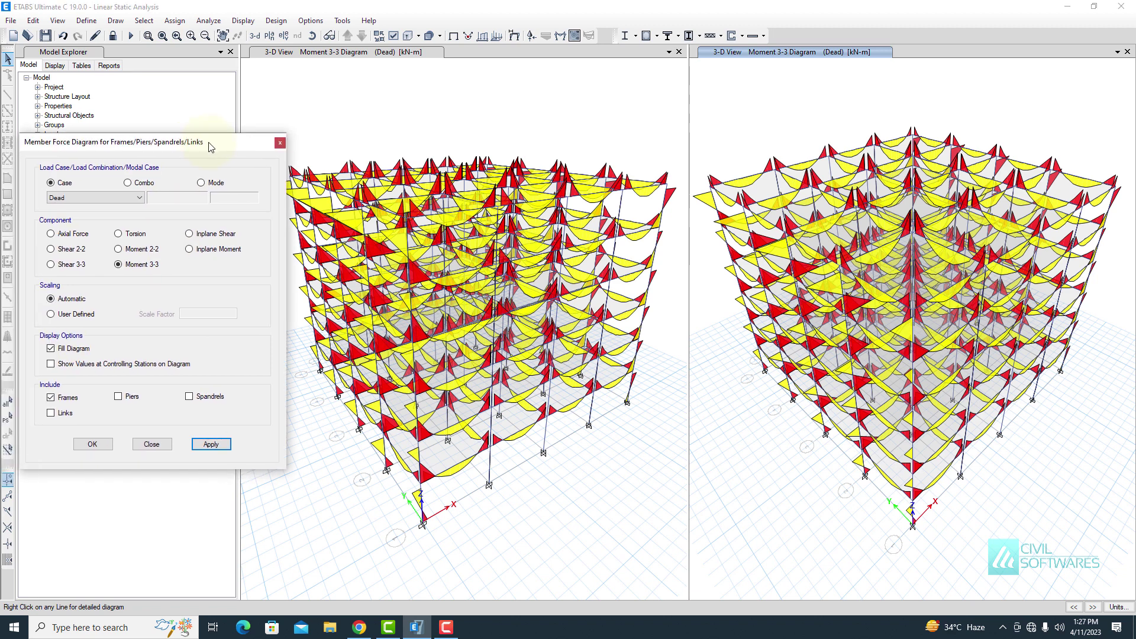
{"action": "left_click", "coordinate": [119, 197]}
{"action": "left_click", "coordinate": [83, 232]}
{"action": "left_click", "coordinate": [203, 446]}
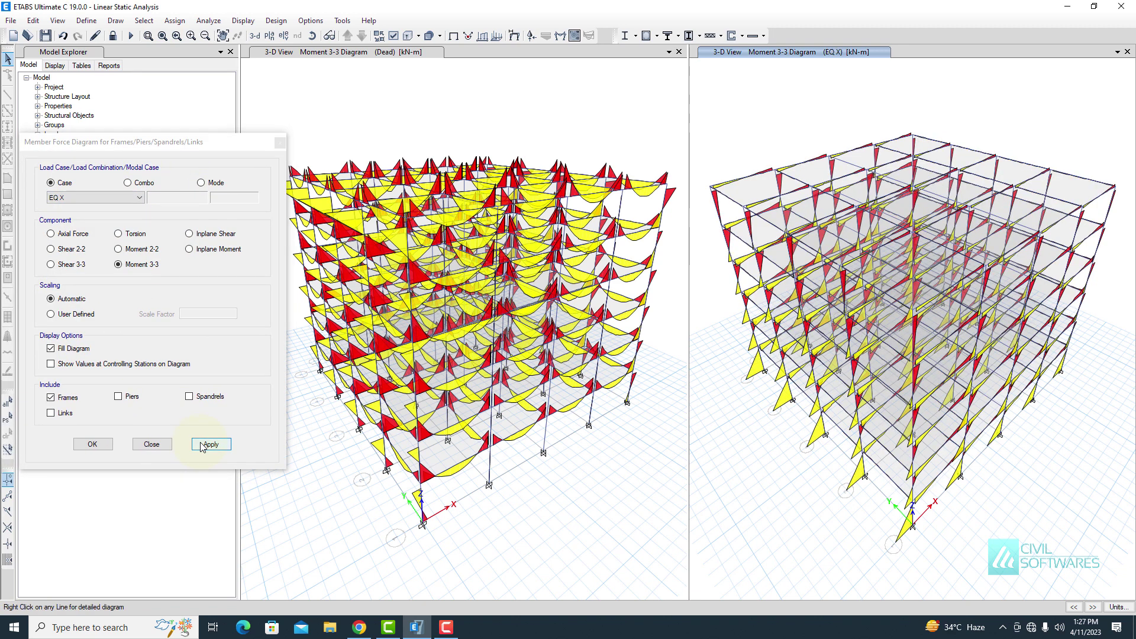